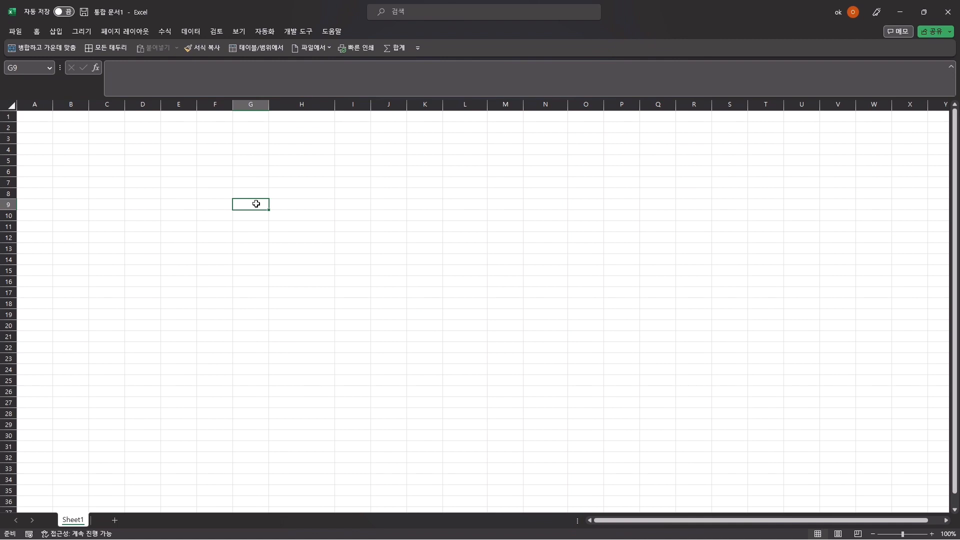
Enter the number 1 in G9 and again in the date-formatted cell H9 beside it
text(1)
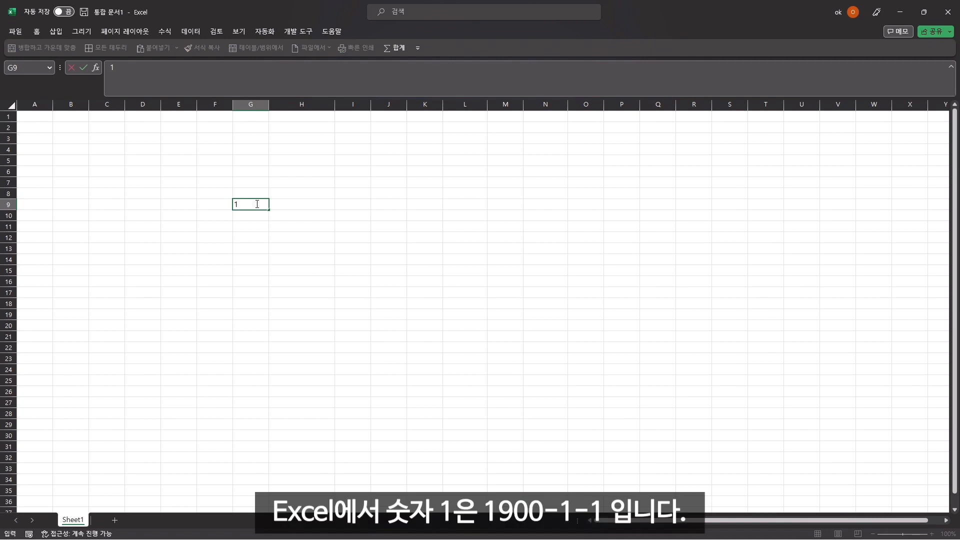
click(300, 206)
text(1)
key(Return)
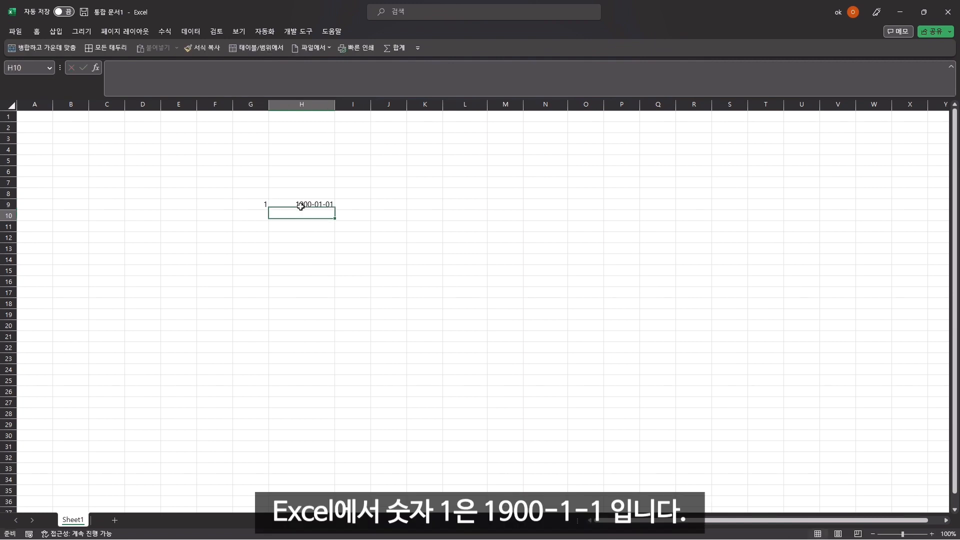
click(323, 205)
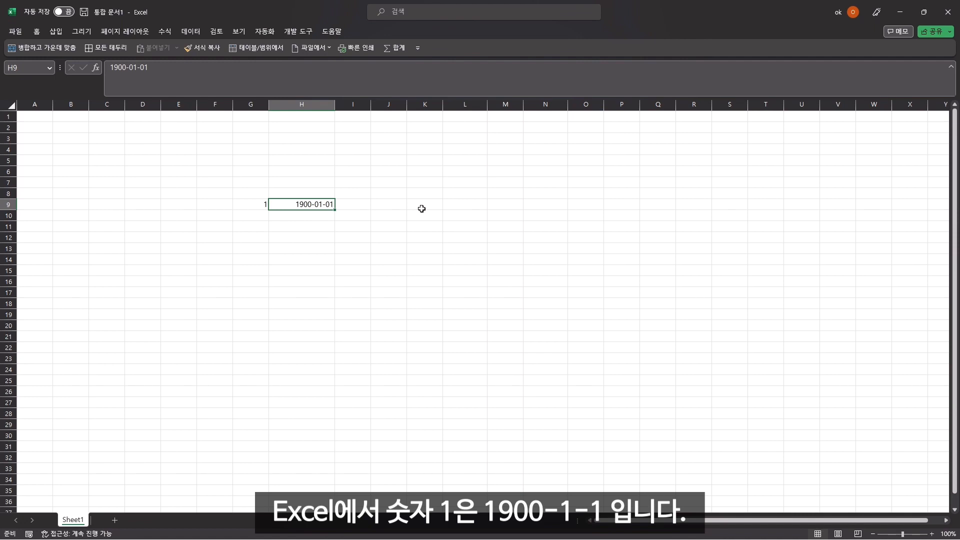
Enter the number 2 in both G10 and the date-formatted cell H10
click(253, 214)
text(2)
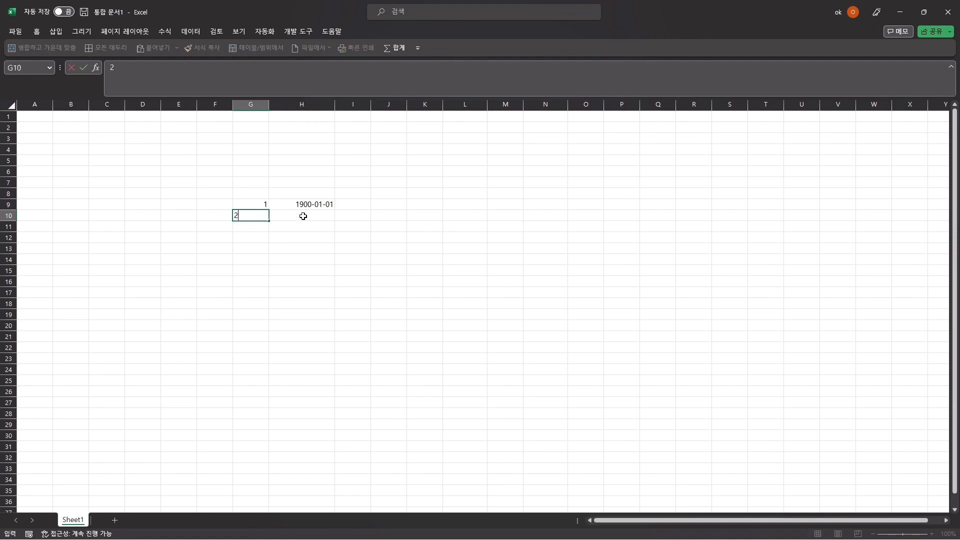
click(305, 214)
text(2)
click(384, 232)
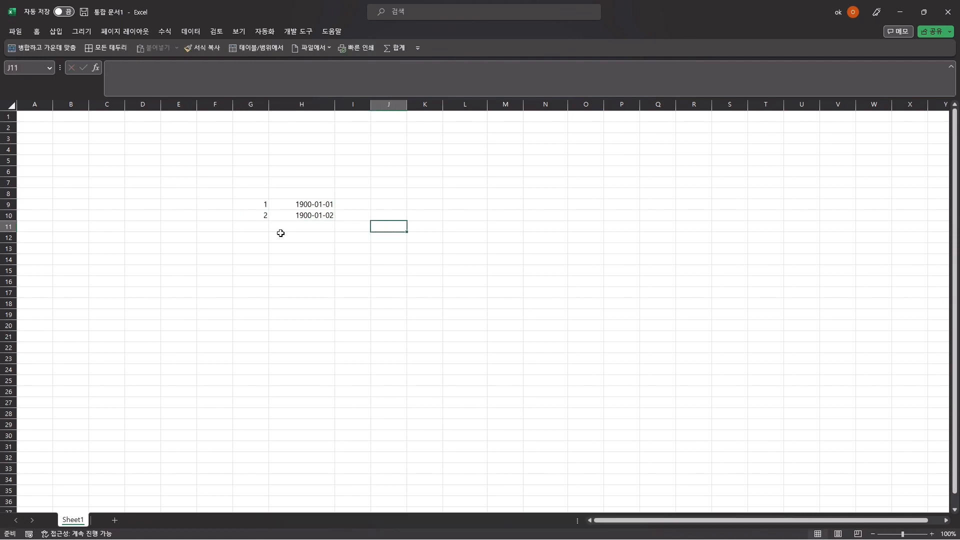
Enter the number 3 in both G11 and the date-formatted cell H11
click(261, 227)
text(3)
click(314, 228)
text(3)
click(392, 270)
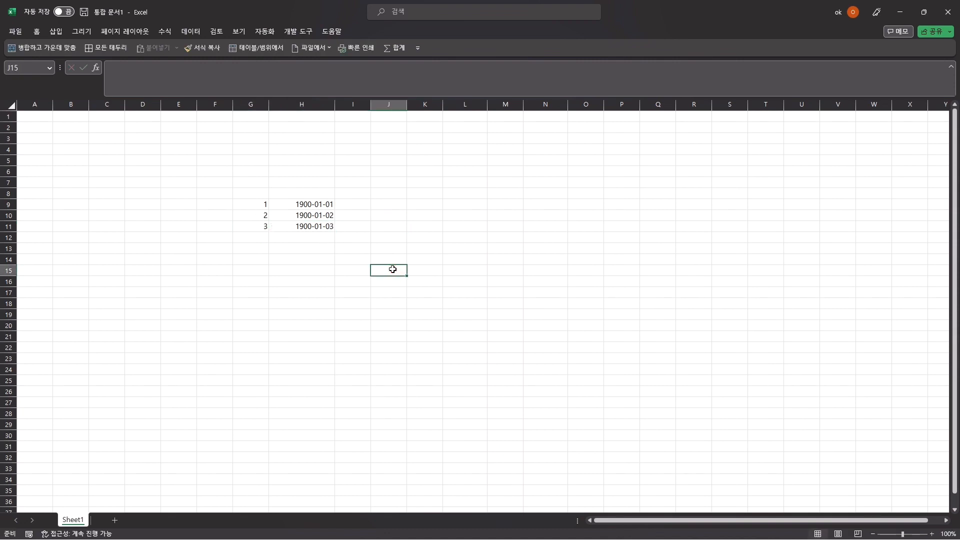
Enter the date 2023-01-15 in H13 and copy it to G13
click(306, 248)
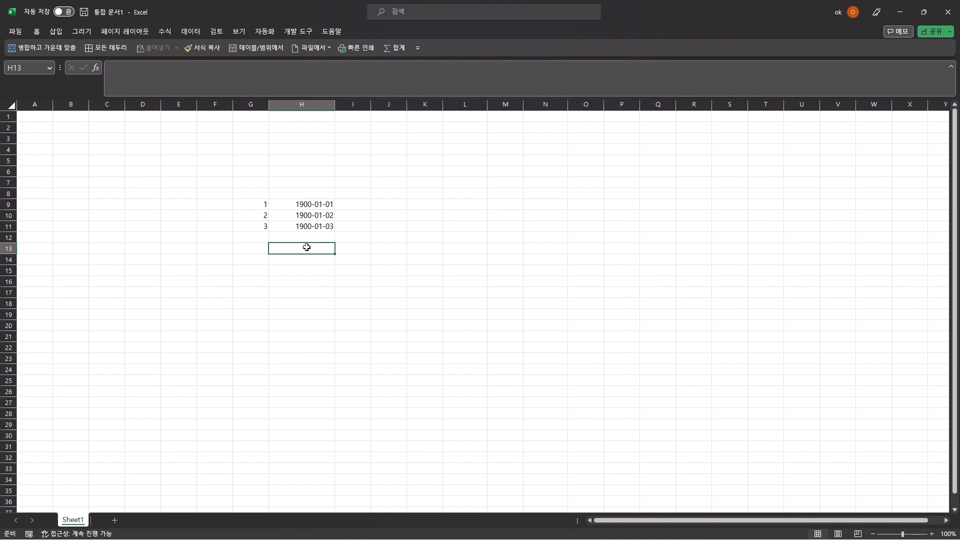
text(2023-01-15)
key(ctrl+c)
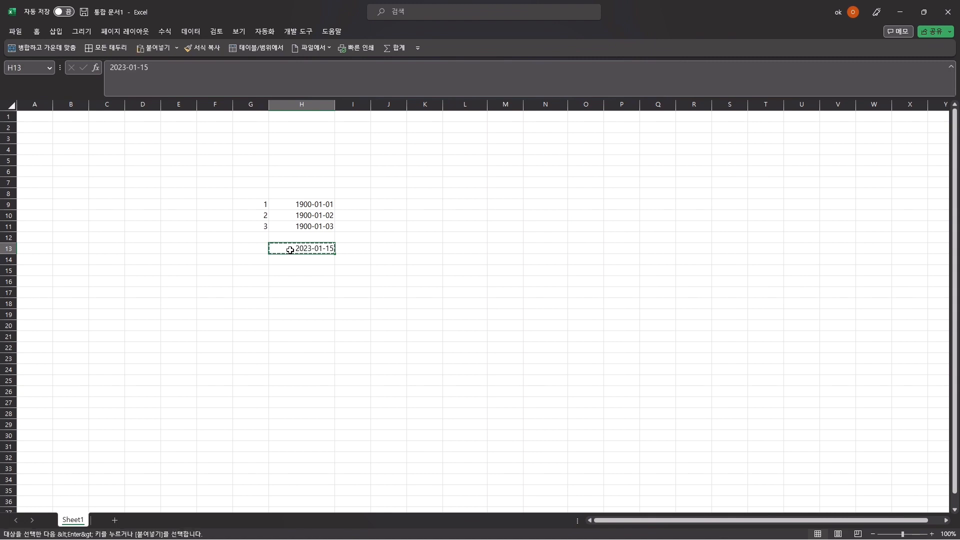
click(257, 249)
key(ctrl+v)
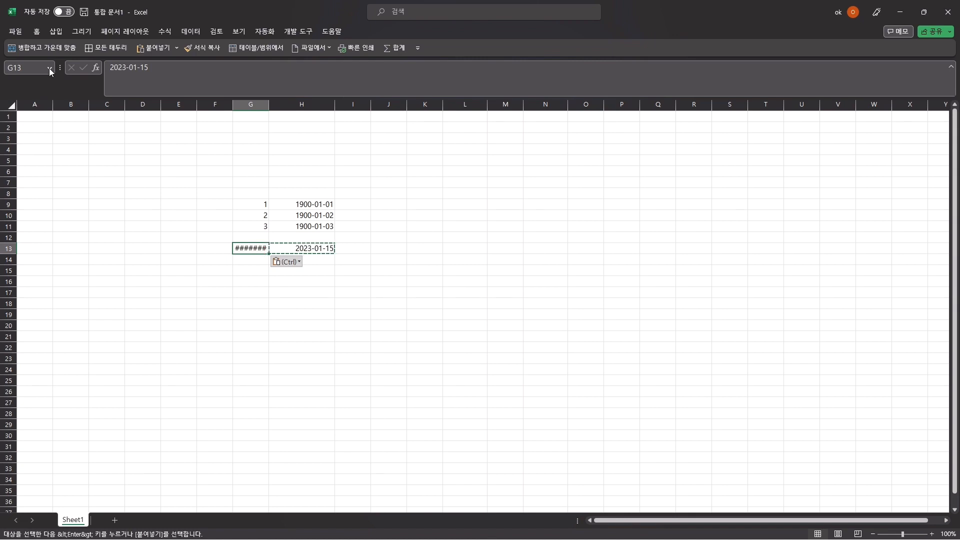
Set the number format of G13 to General (일반) so the date is shown as its serial number
click(37, 33)
click(489, 51)
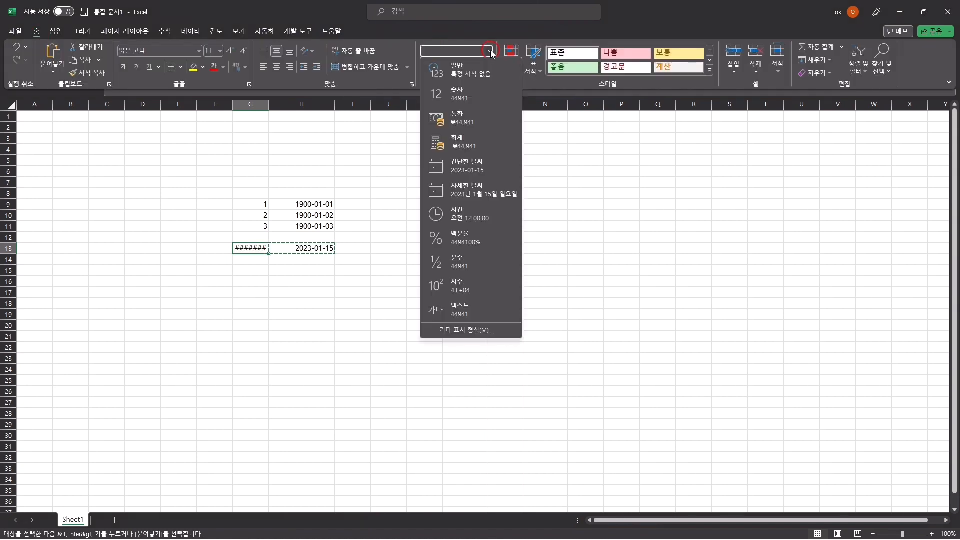
click(476, 71)
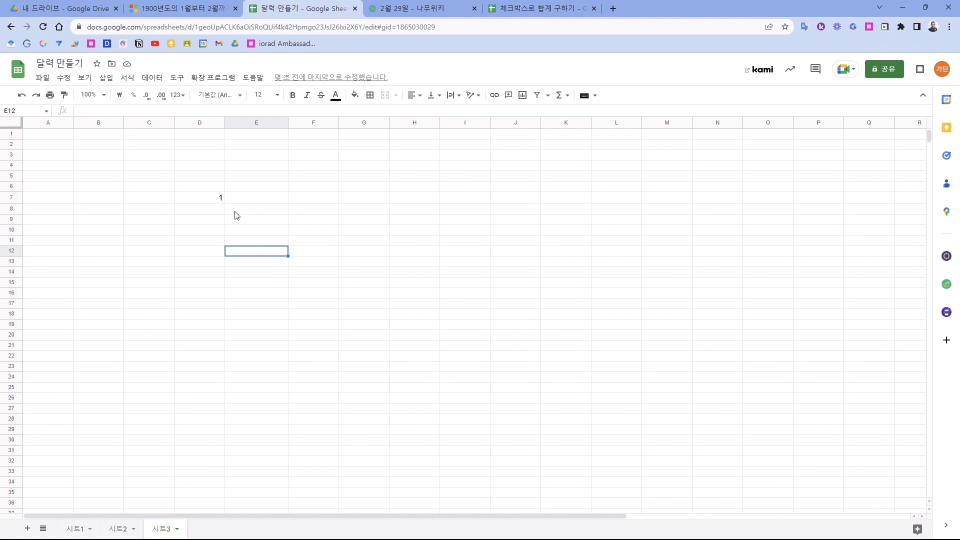
In the Google Sheets file, copy only the value 1 from D7 into the date-formatted cell E7
click(210, 203)
key(ctrl+c)
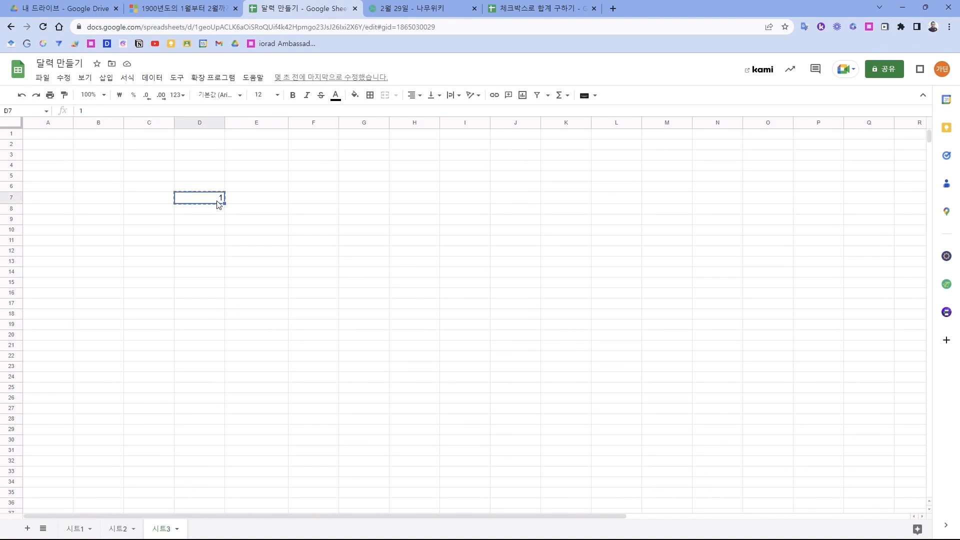
click(249, 199)
key(ctrl+v)
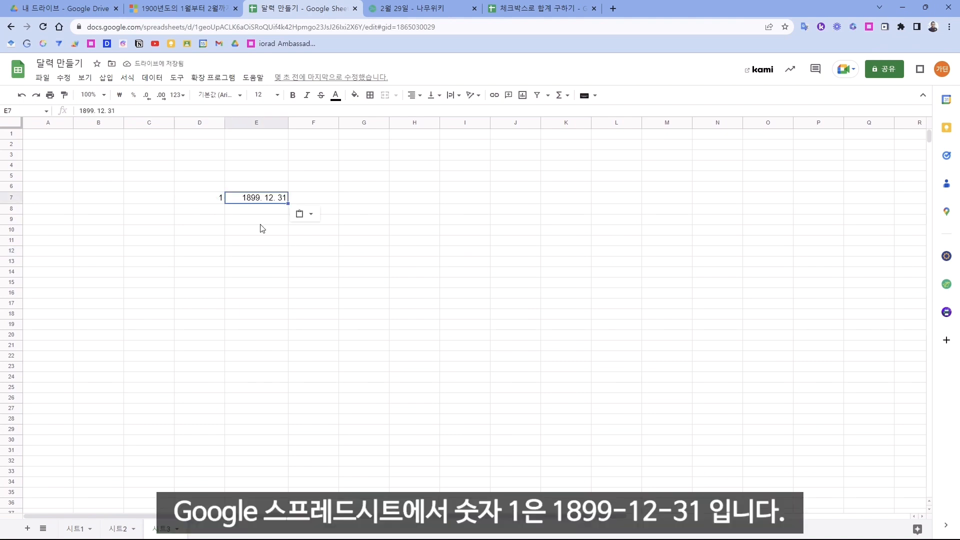
click(214, 200)
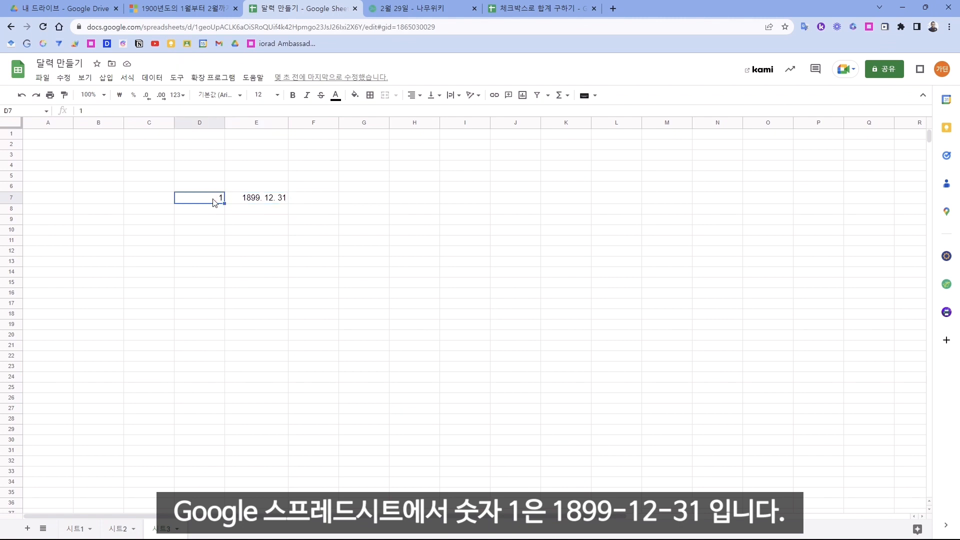
click(252, 199)
key(ctrl+v)
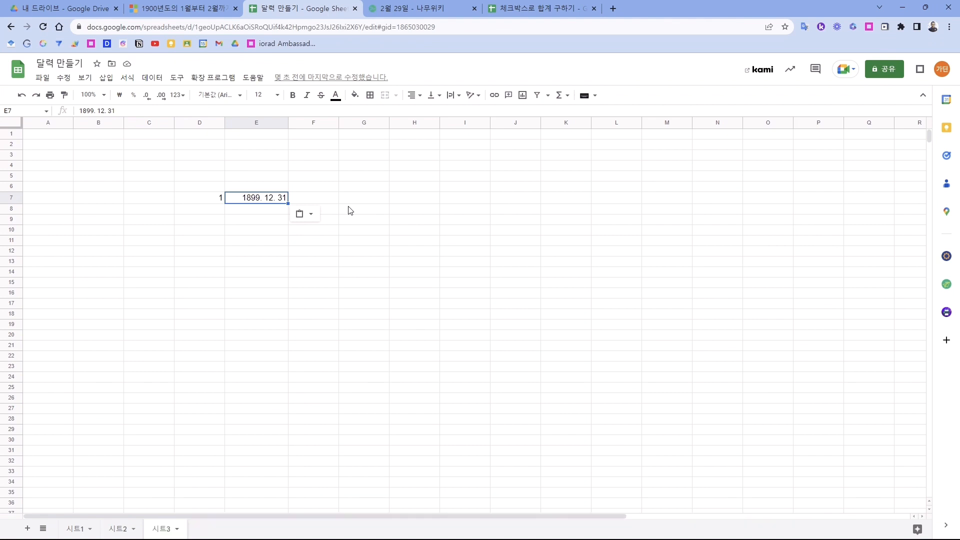
Enter the date 2023. 1. 15 in E13 and paste only its value into D13
click(250, 263)
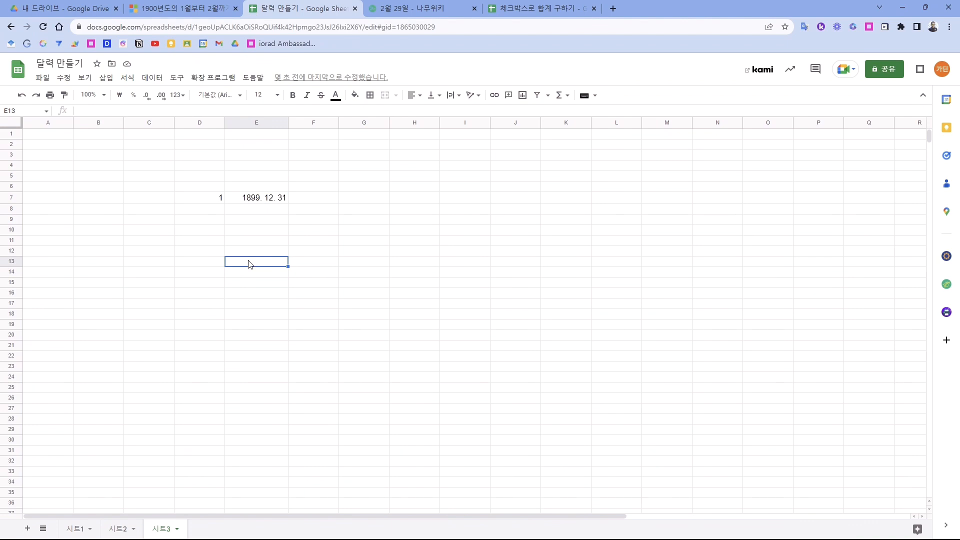
key(ctrl+v)
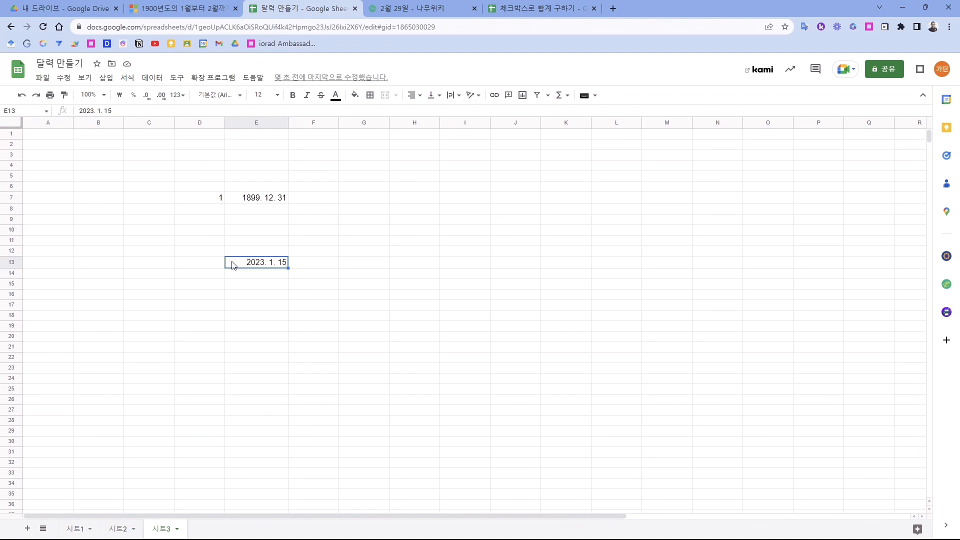
click(204, 265)
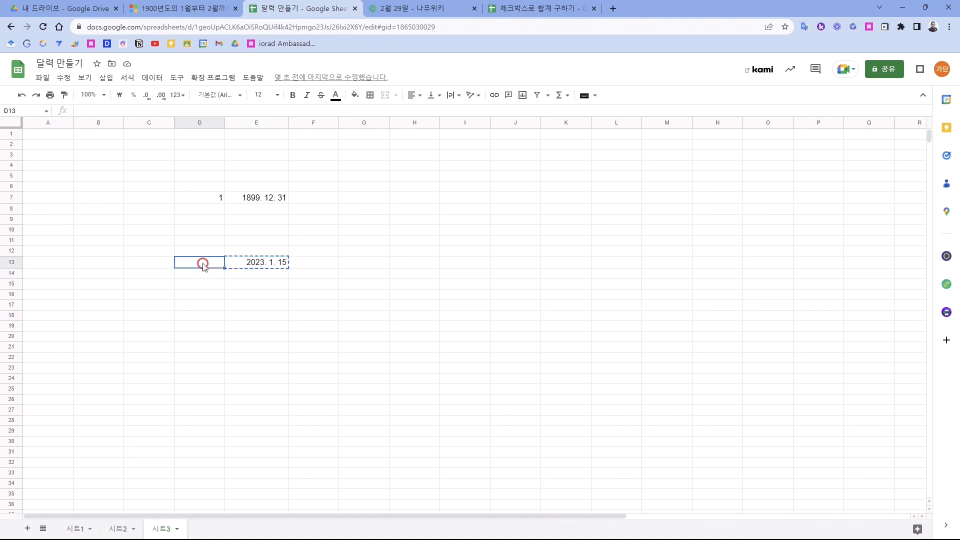
key(ctrl+shift+v)
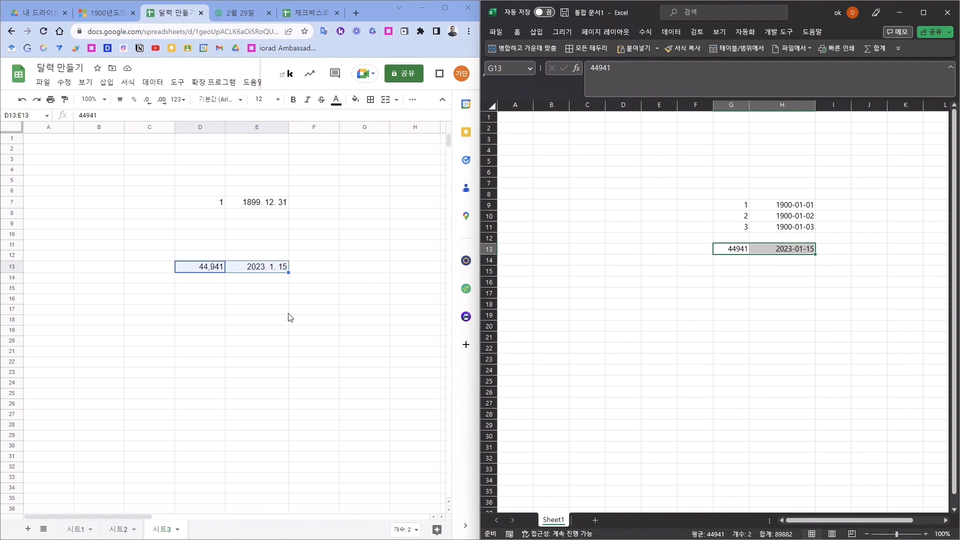
Enter 0 in D6 of the Google sheet and paste only its value into the date cell E6
click(210, 194)
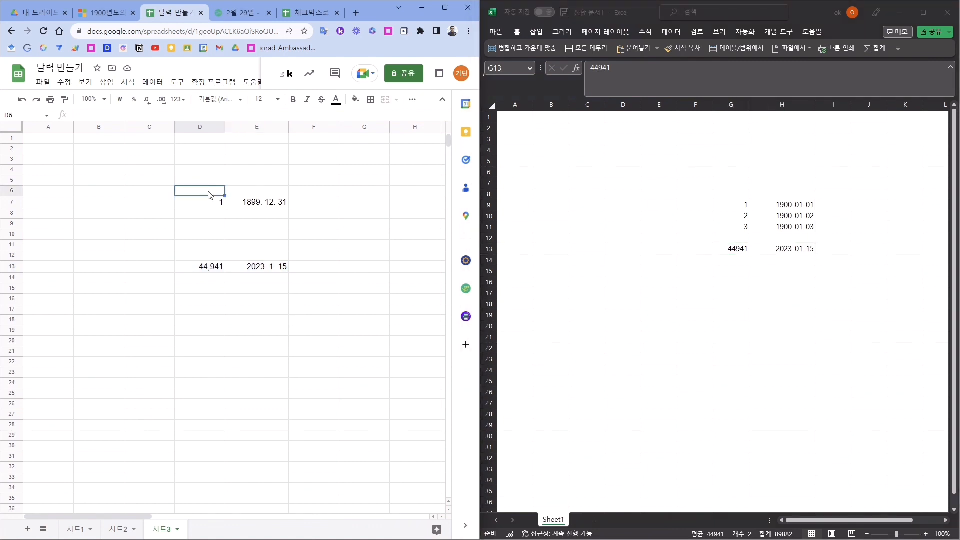
text(0)
key(Return)
key(Up)
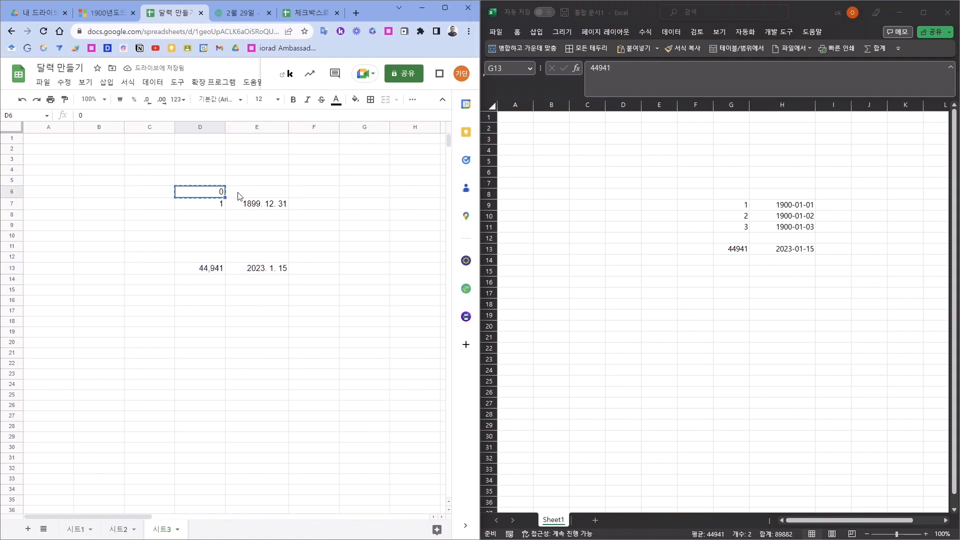
key(ctrl+c)
click(248, 192)
key(ctrl+shift+v)
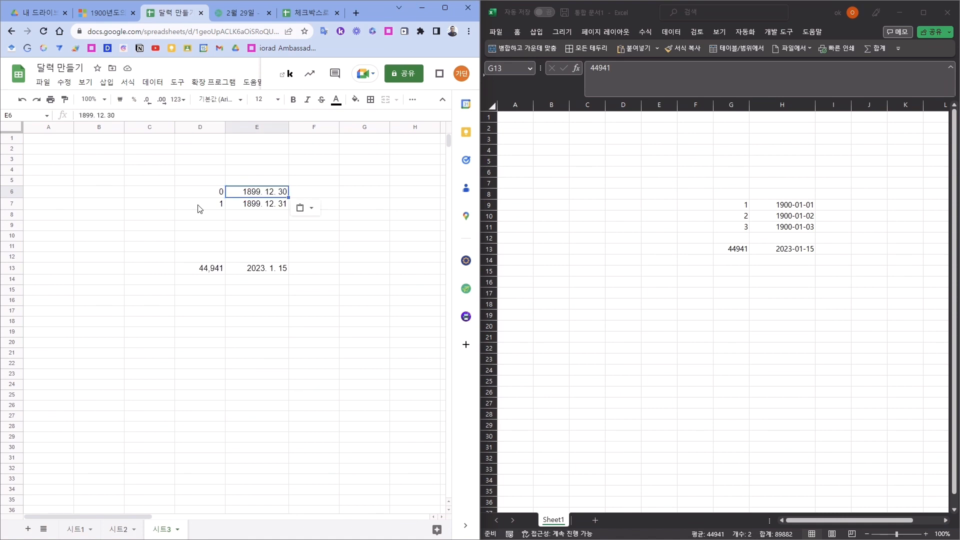
click(197, 204)
click(202, 196)
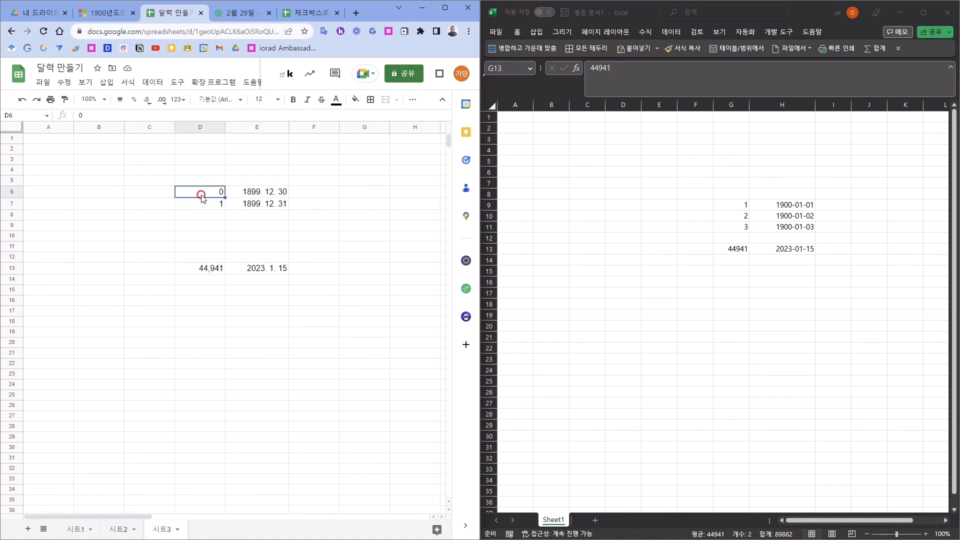
click(273, 206)
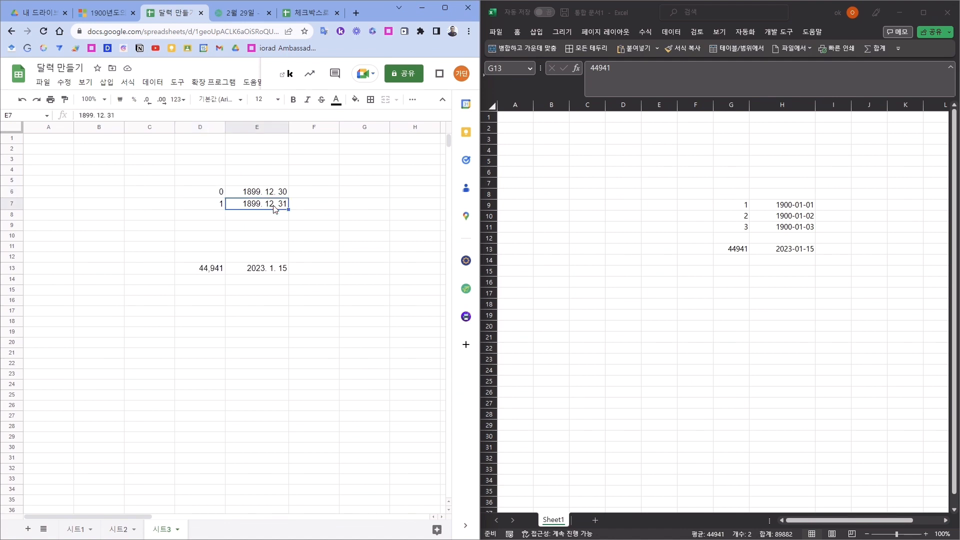
click(276, 195)
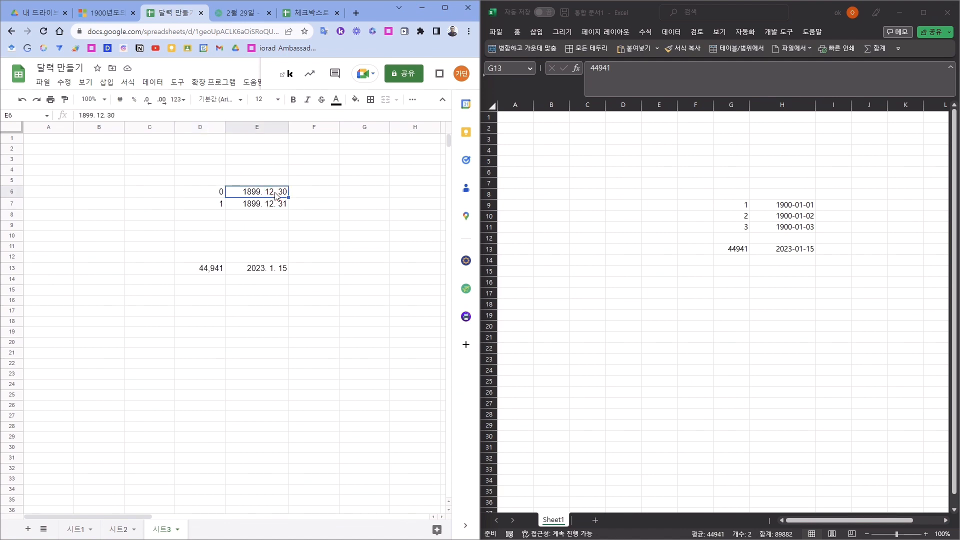
Switch to the Excel sheet, enter 0 in G8 and copy it into H8 as a date
click(737, 195)
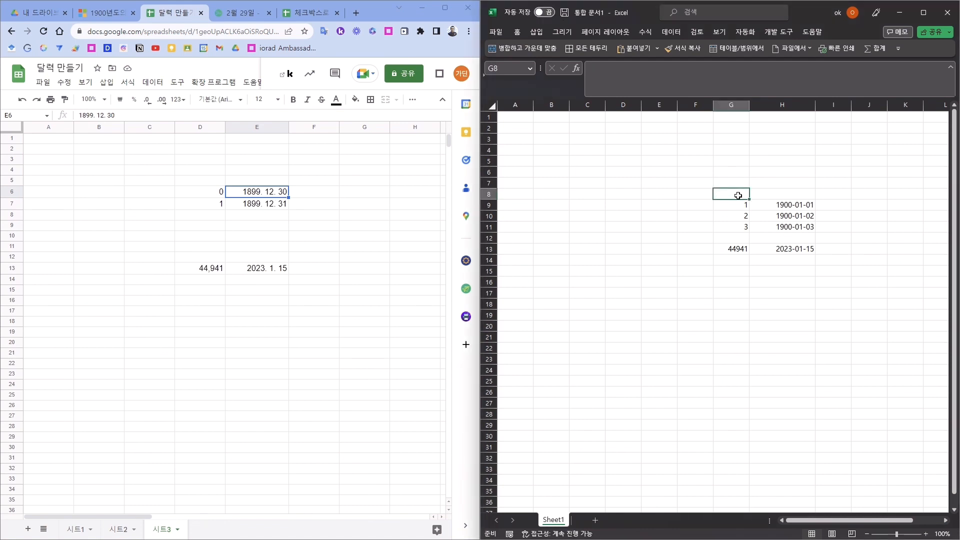
text(0)
key(ctrl+Return)
key(ctrl+c)
click(795, 195)
key(ctrl+v)
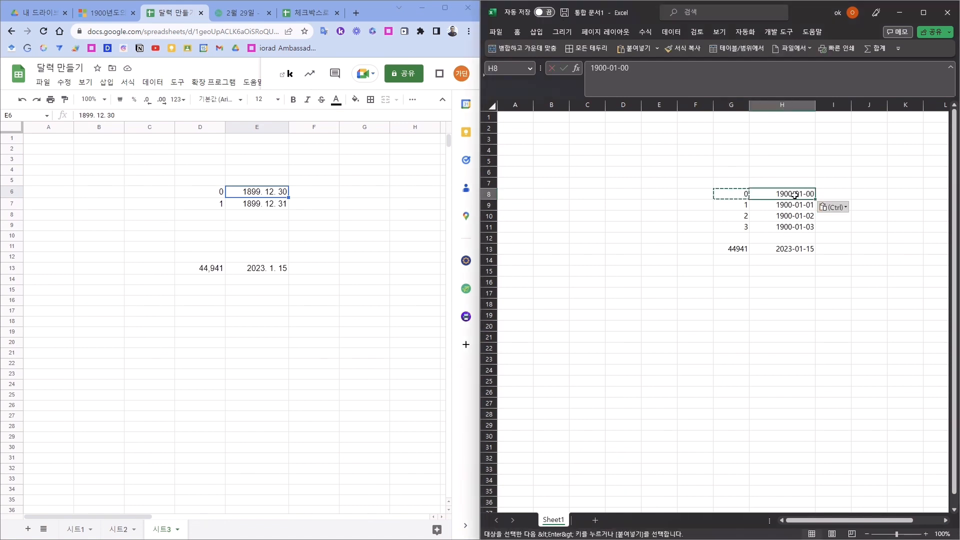
drag(735, 194, 782, 194)
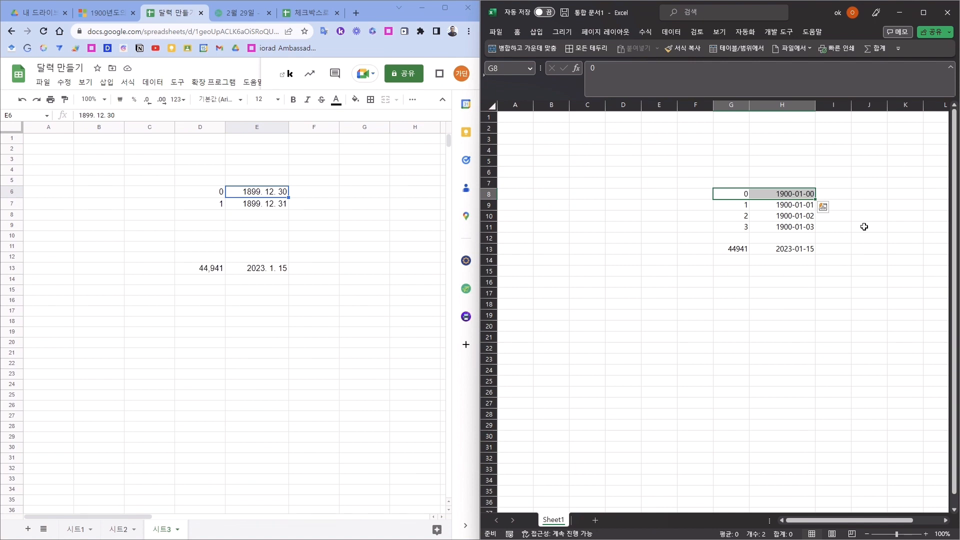
Switch to the Google sheet, enter -1 in D5 and paste only its value into the date cell E5
click(213, 184)
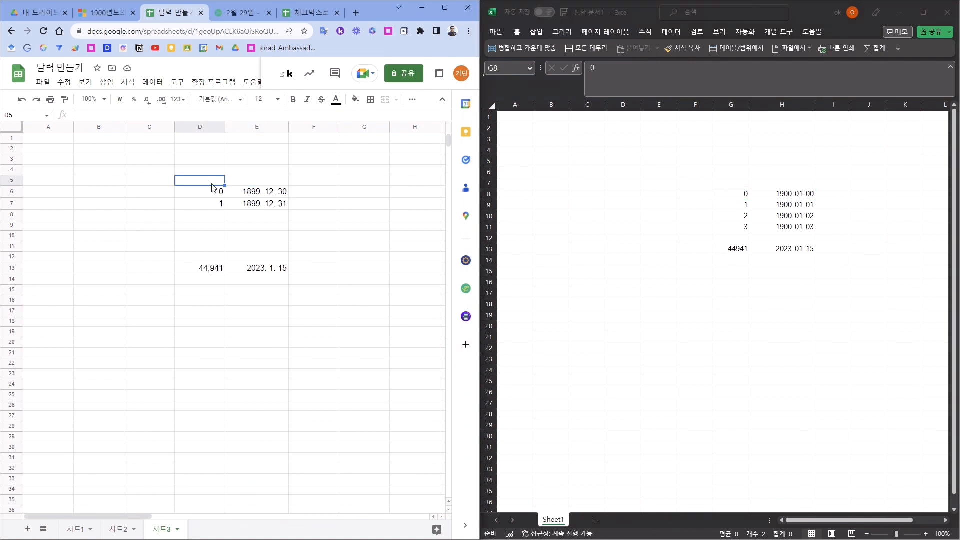
text(-1)
key(Tab)
click(214, 182)
key(ctrl+c)
click(253, 184)
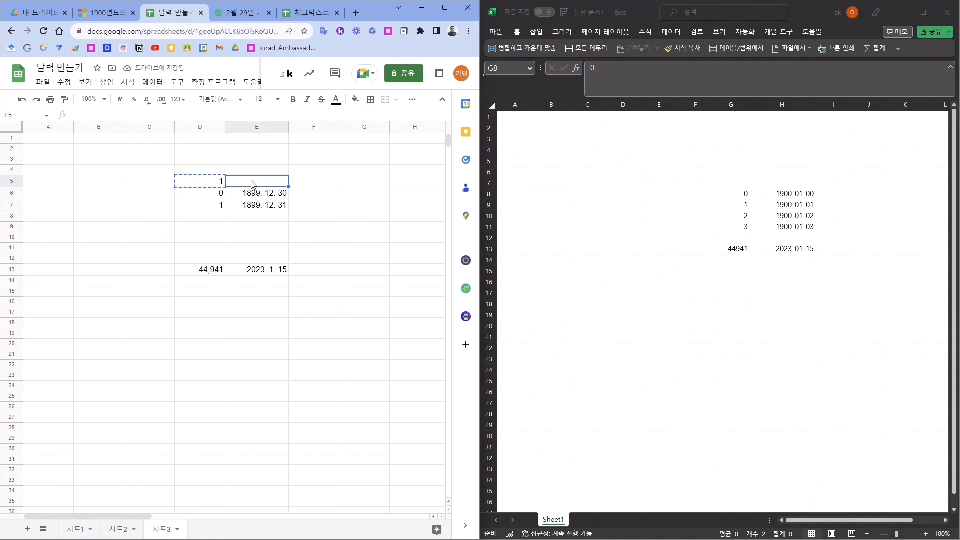
key(ctrl+v)
click(208, 195)
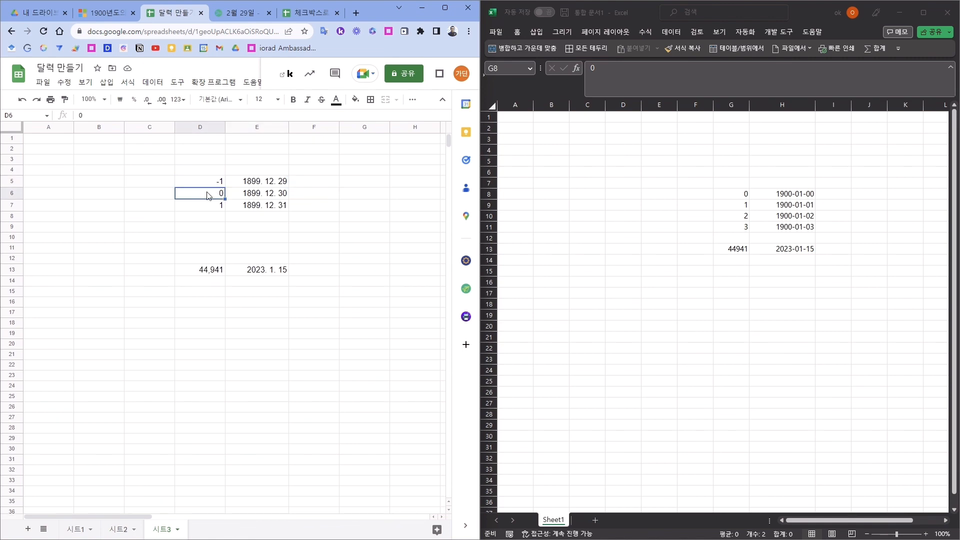
click(210, 186)
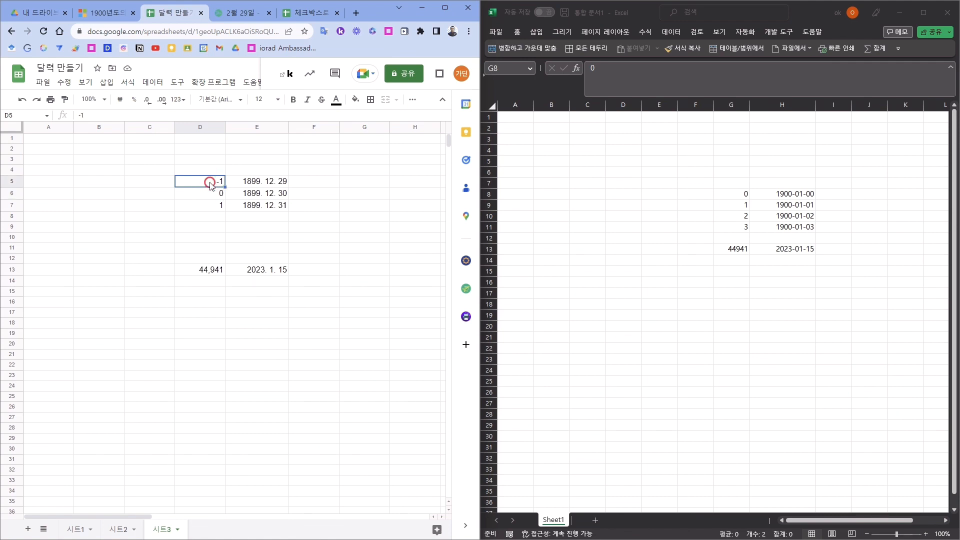
click(263, 195)
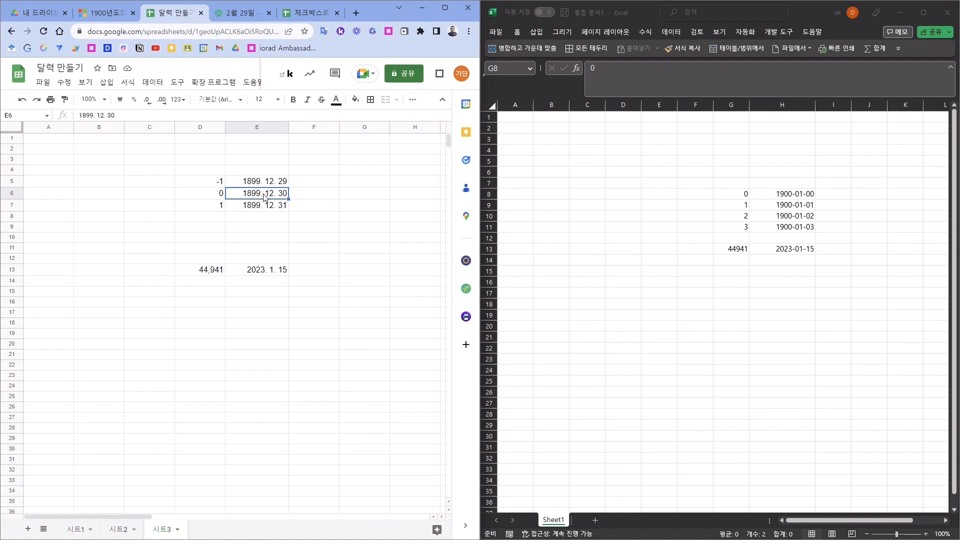
click(273, 186)
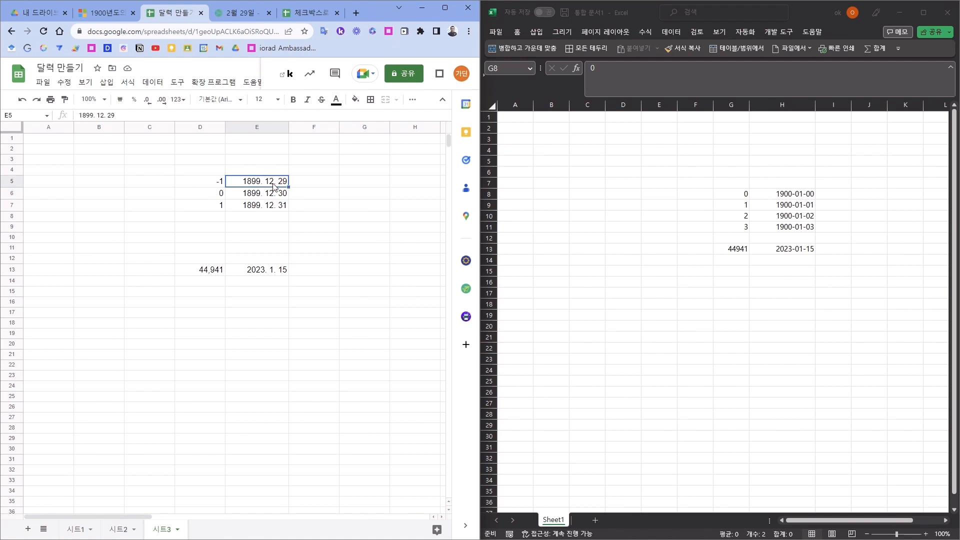
Switch to the Excel sheet, enter -1 in G7 and copy it into the date cell H7
click(733, 181)
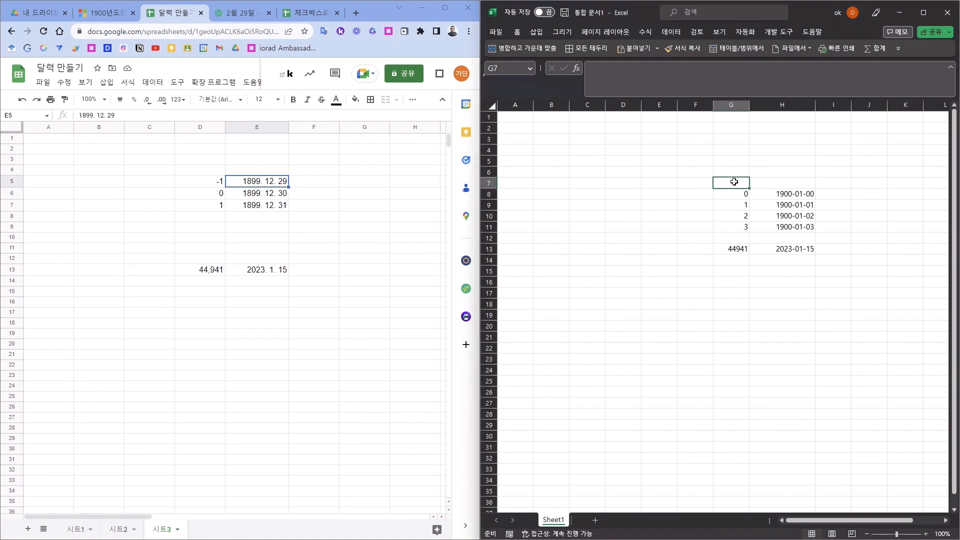
text(-1)
click(736, 214)
click(734, 183)
key(ctrl+c)
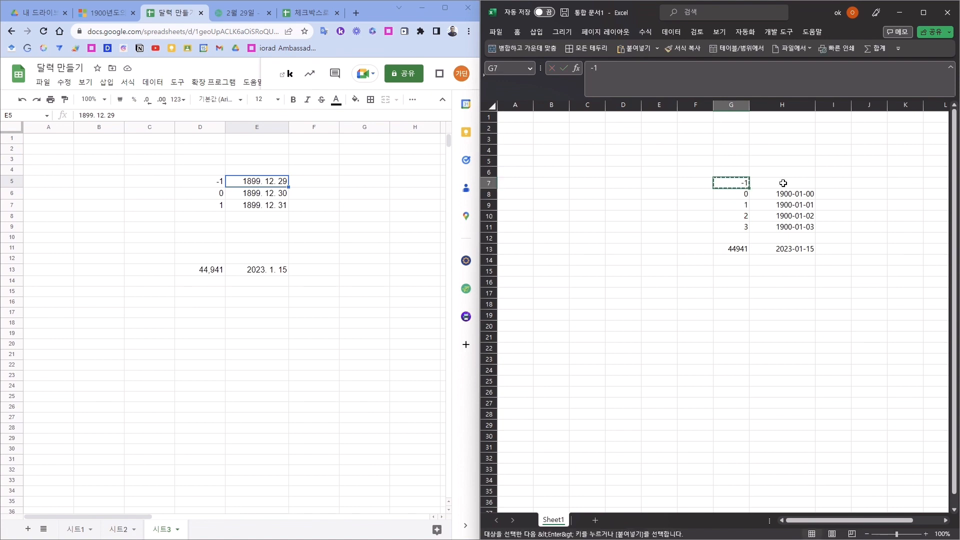
click(782, 183)
key(Return)
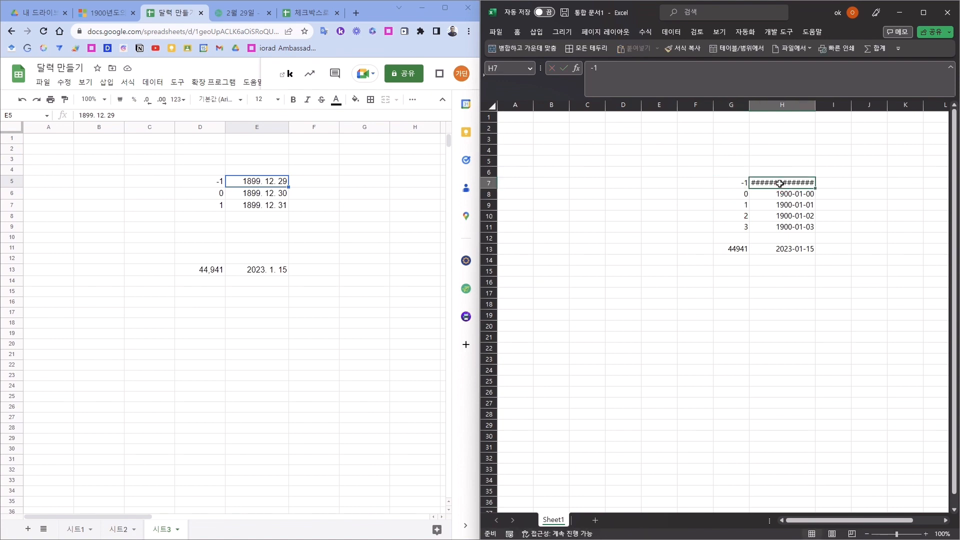
drag(815, 104, 928, 114)
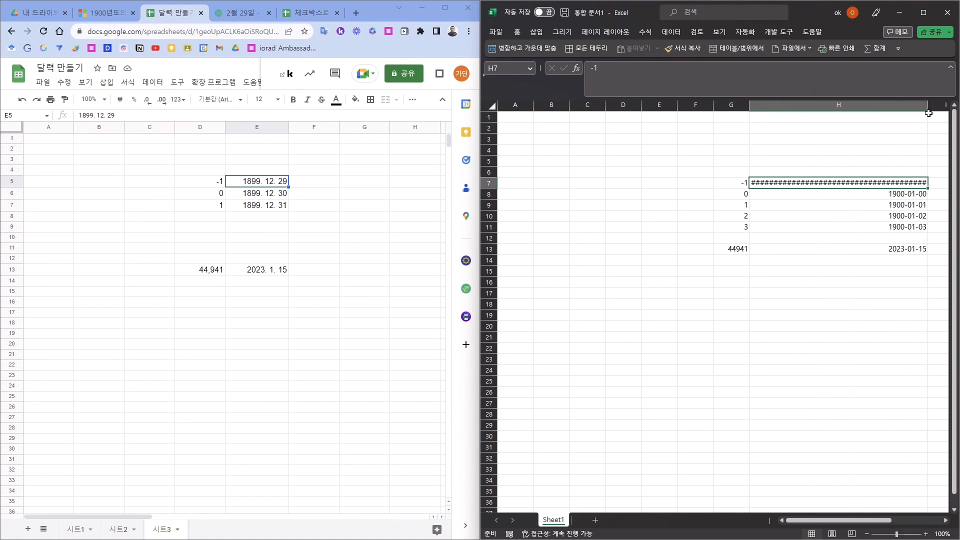
key(ctrl+z)
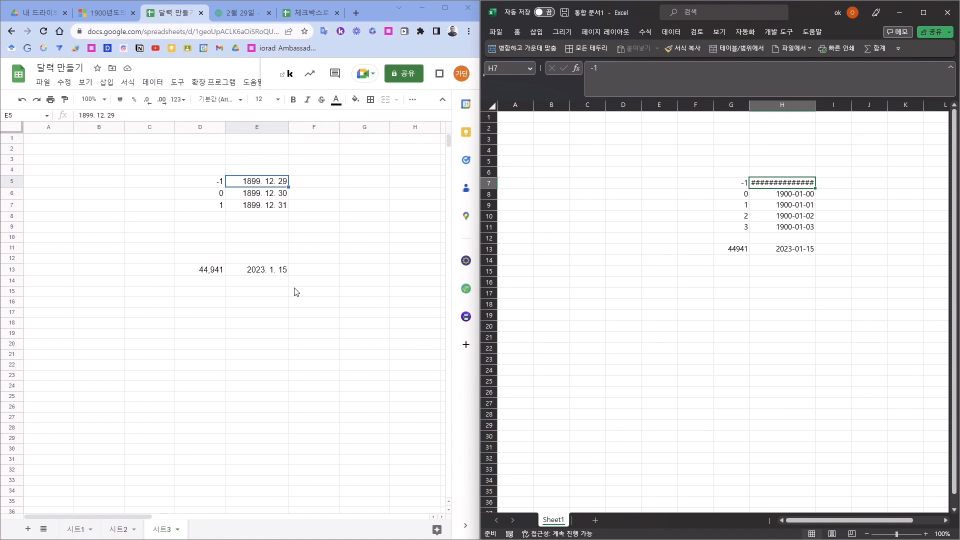
Clear the serial number and date in D13:E13 of the Google sheet
drag(200, 269, 264, 278)
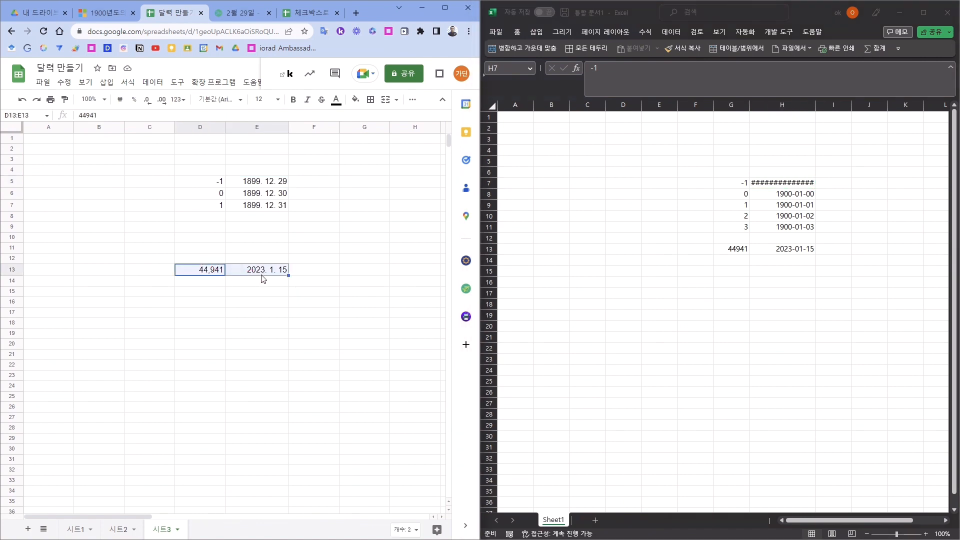
key(Delete)
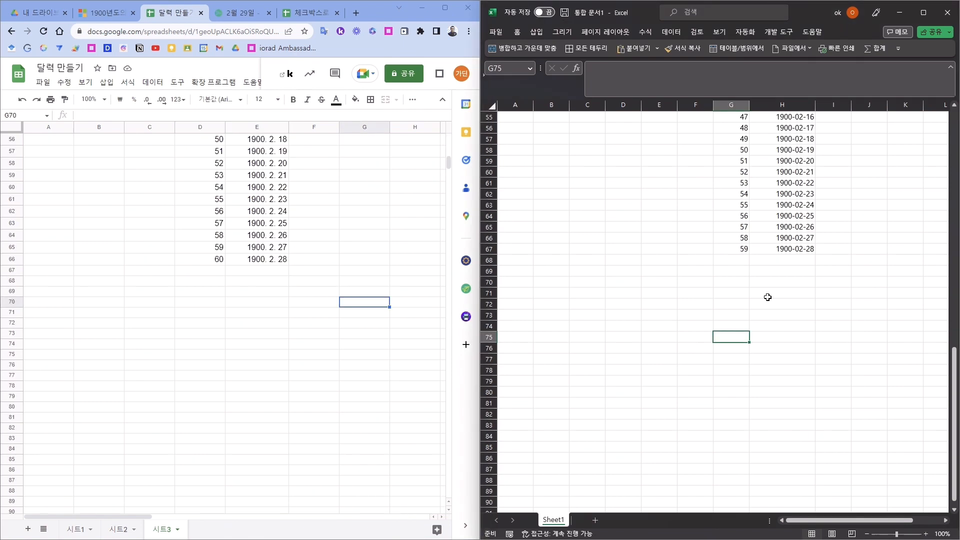
Extend the Excel serial number and date columns from row 67 by one row, to serial 60 in row 68
click(797, 248)
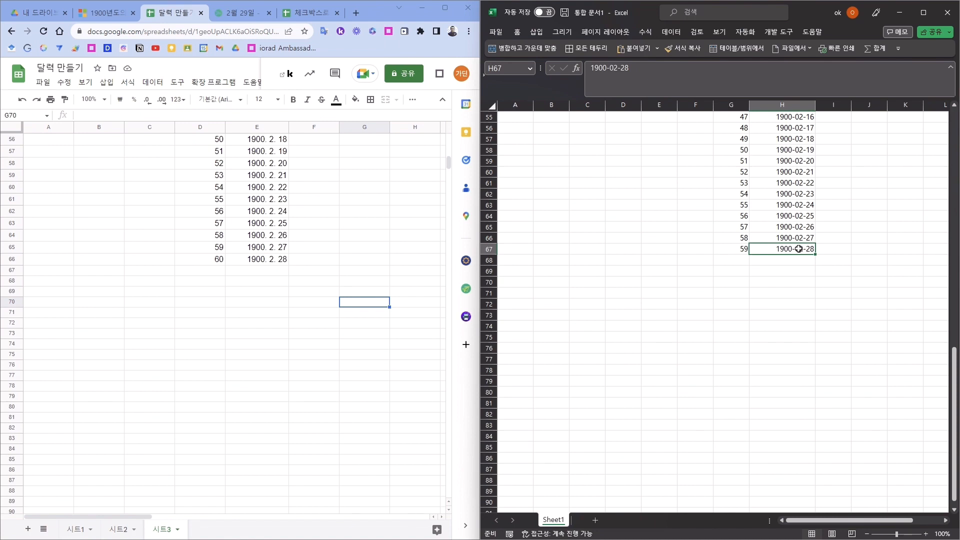
drag(735, 248, 816, 265)
click(735, 251)
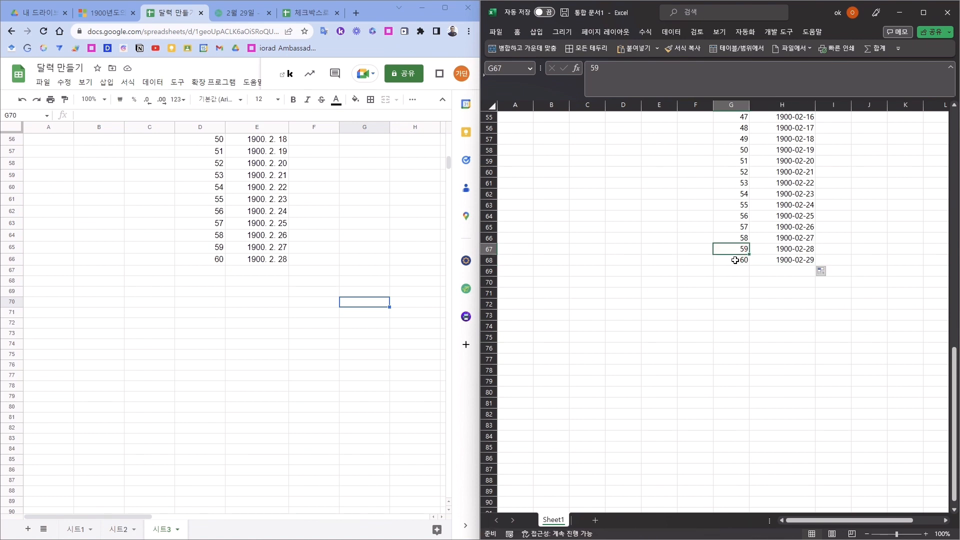
click(735, 260)
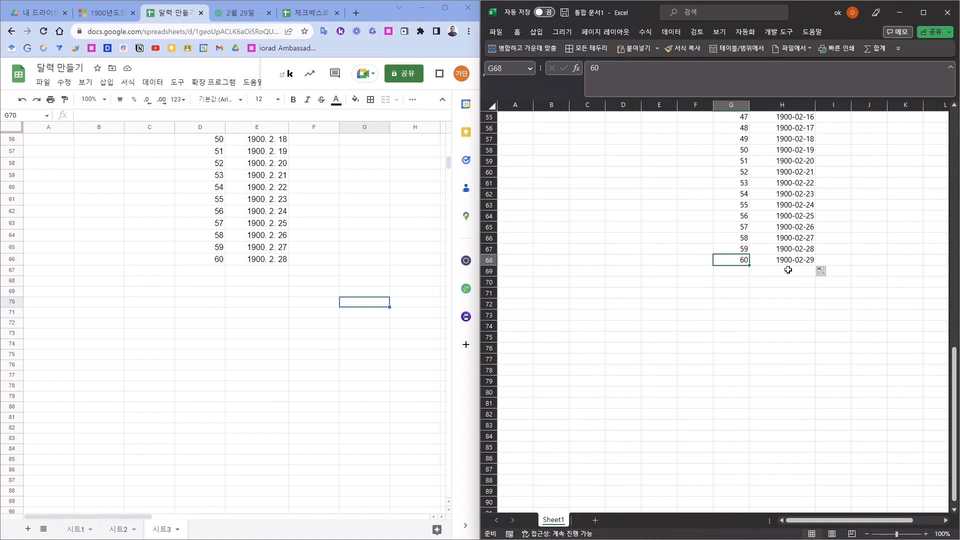
click(810, 252)
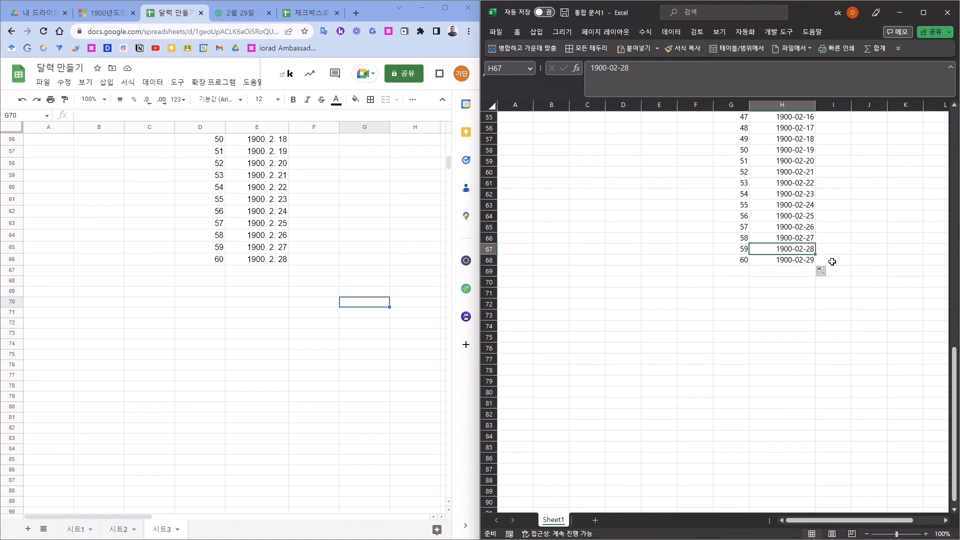
click(803, 262)
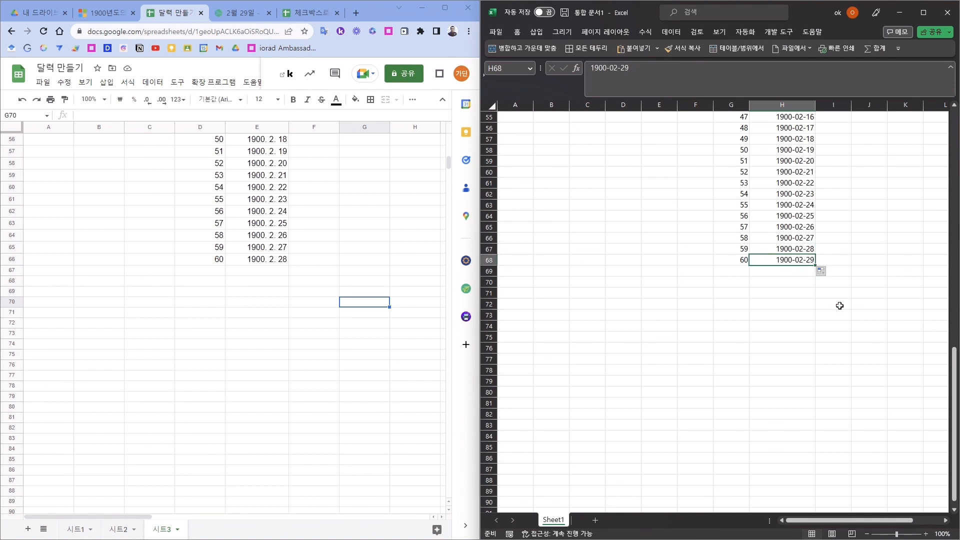
Extend the Google sheet's serial numbers to 61 in D67 and paste the matching date value into E67
drag(215, 259, 287, 263)
click(218, 258)
drag(224, 265, 223, 275)
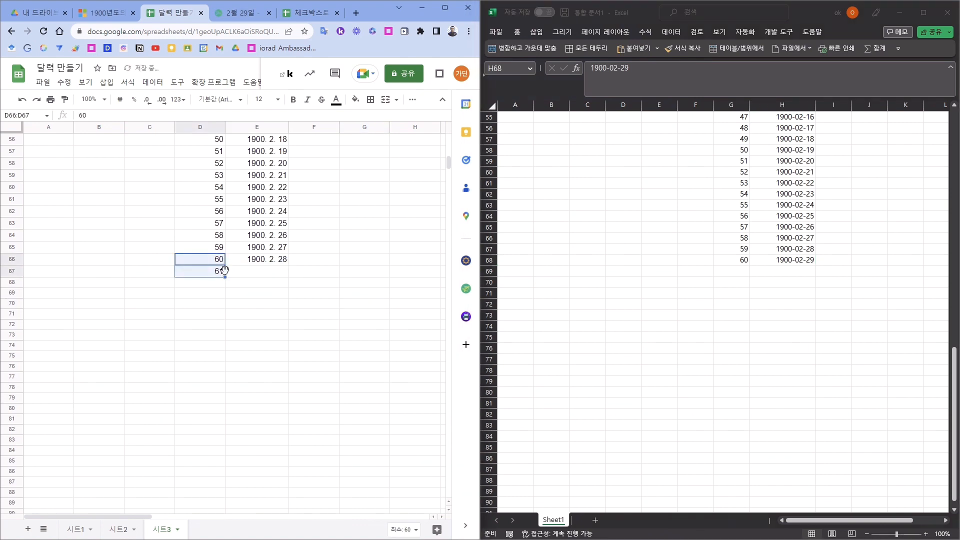
click(260, 273)
key(ctrl+v)
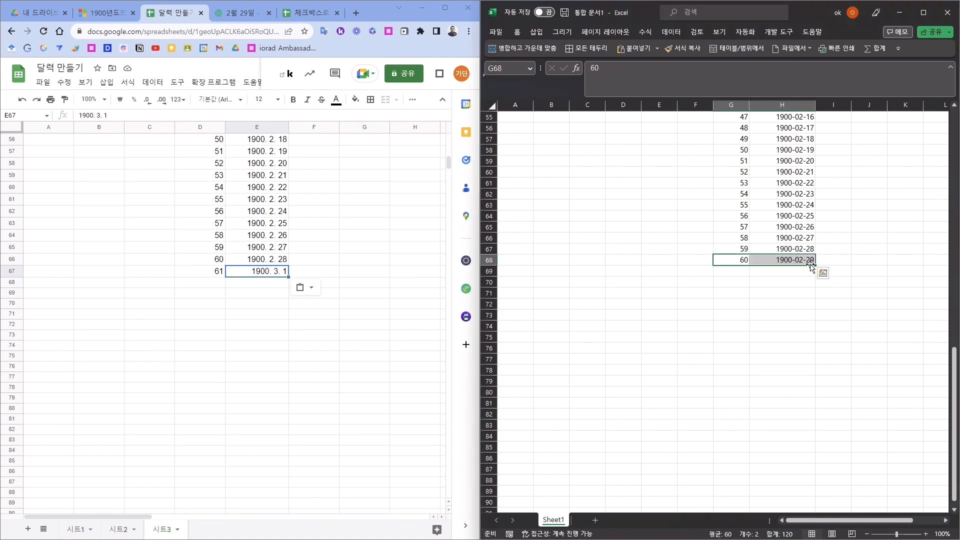
Fill the Excel serial and date columns down to serial 61 in row 69, and select the serial 61 row in both sheets
drag(814, 263, 812, 271)
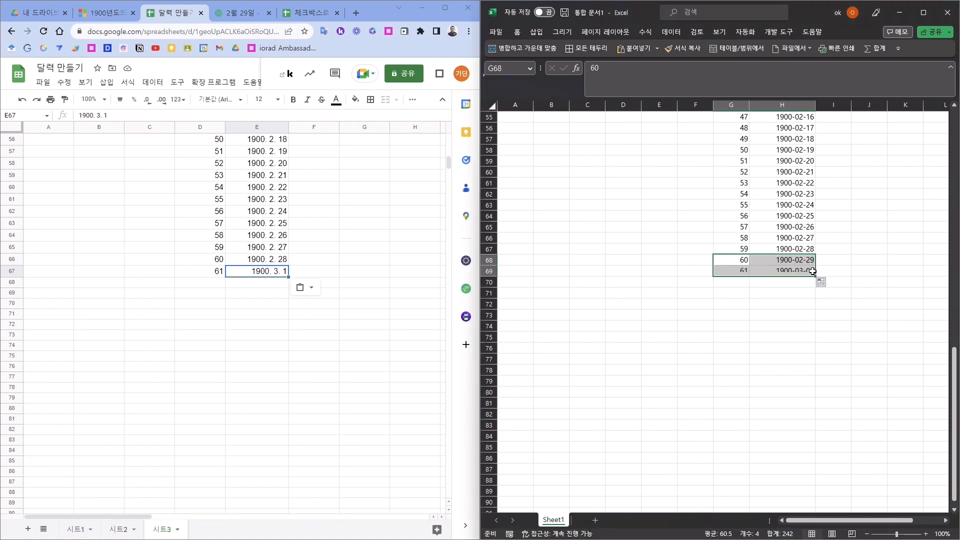
click(813, 306)
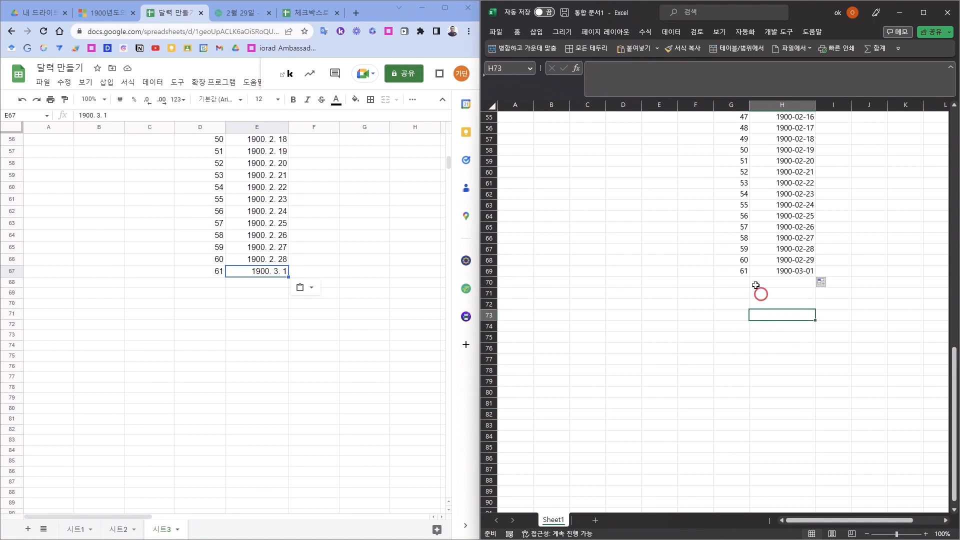
drag(735, 272, 765, 274)
drag(213, 271, 255, 272)
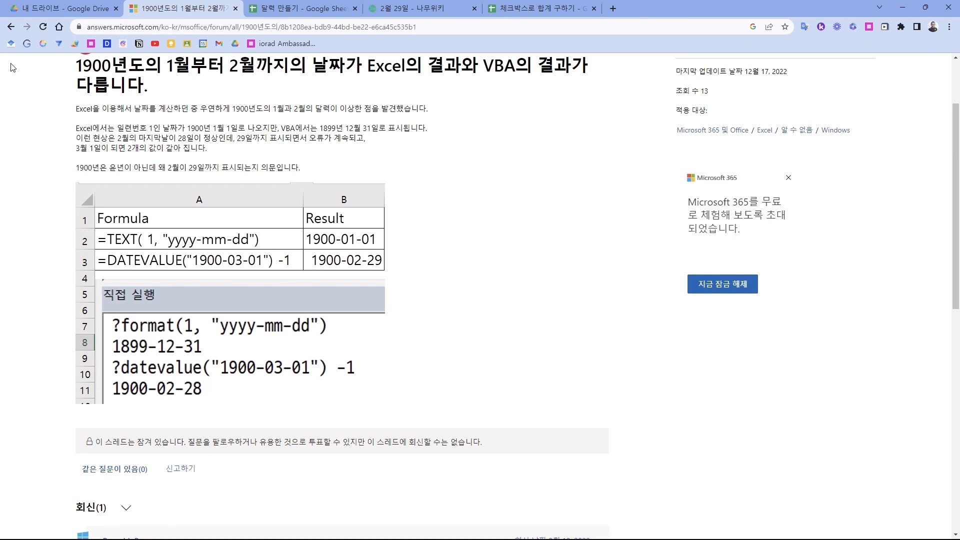
Read further down the Microsoft forum thread about January and February 1900 dates in Excel and VBA
scroll(12, 67, down, 7)
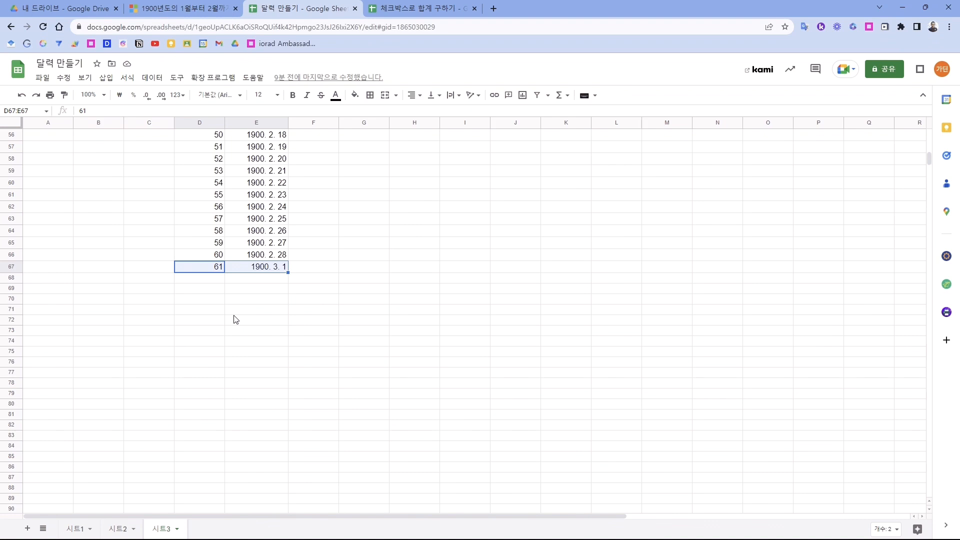
Open 시트1 of the calendar spreadsheet and enter the year 2023 in C16
click(76, 528)
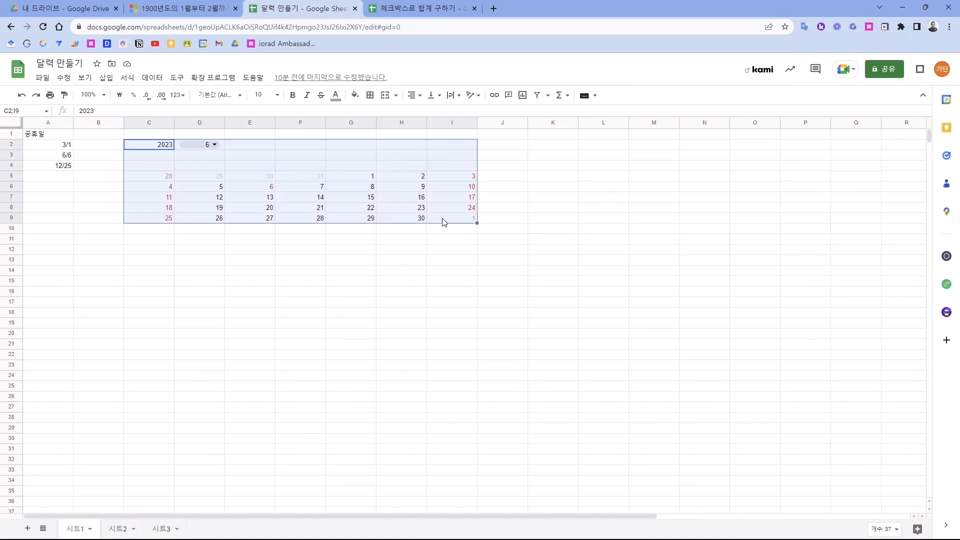
click(147, 293)
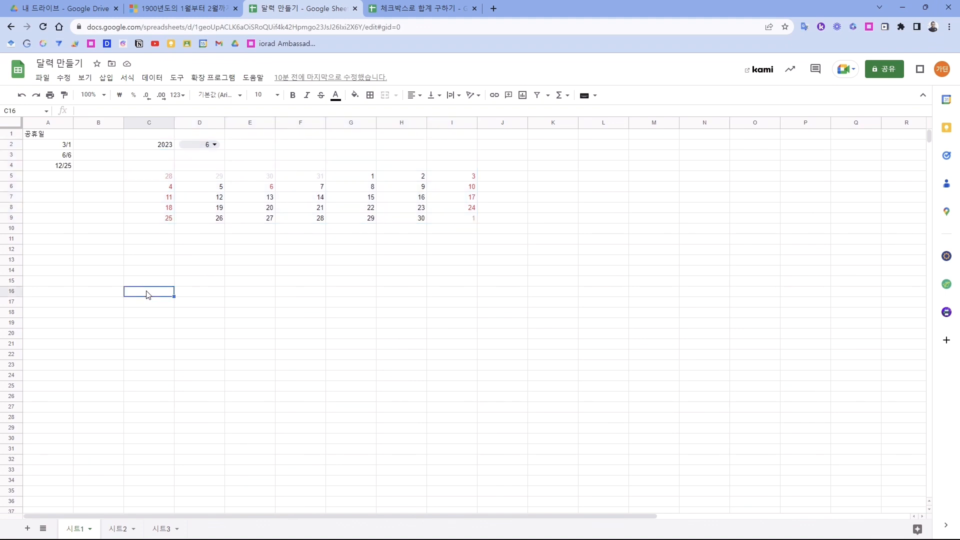
text(2023)
key(Tab)
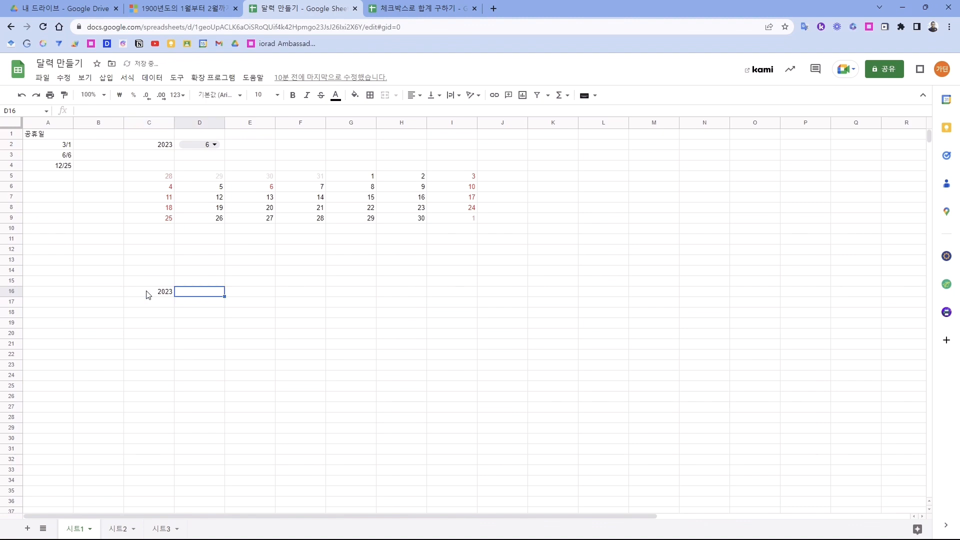
Add a dropdown to D16 with the month options 1 to 9, 11 and 12, and choose 1
right_click(194, 295)
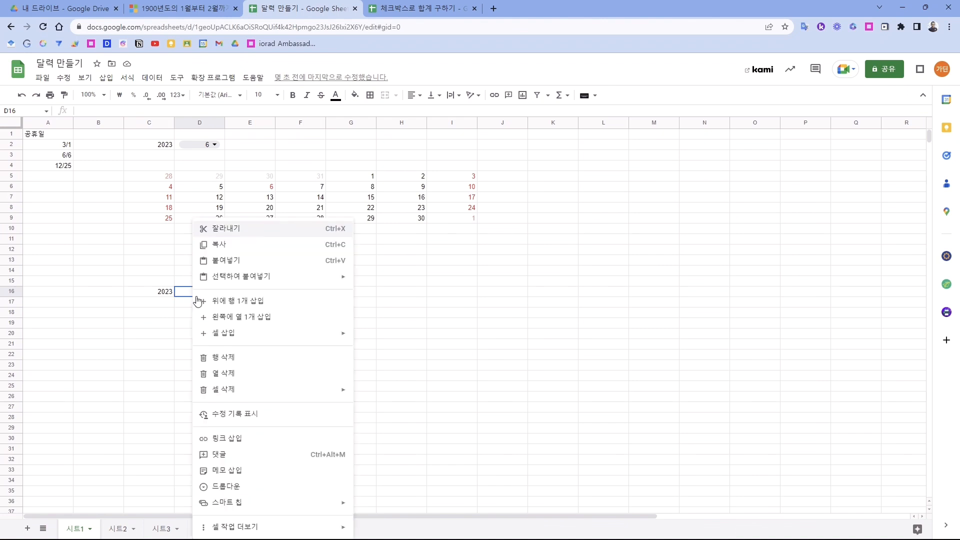
click(223, 486)
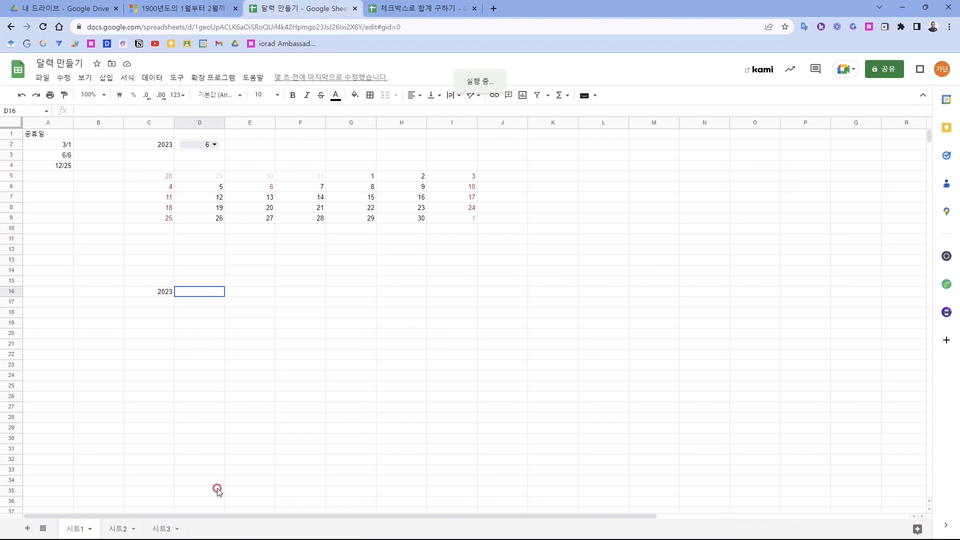
click(866, 220)
click(862, 238)
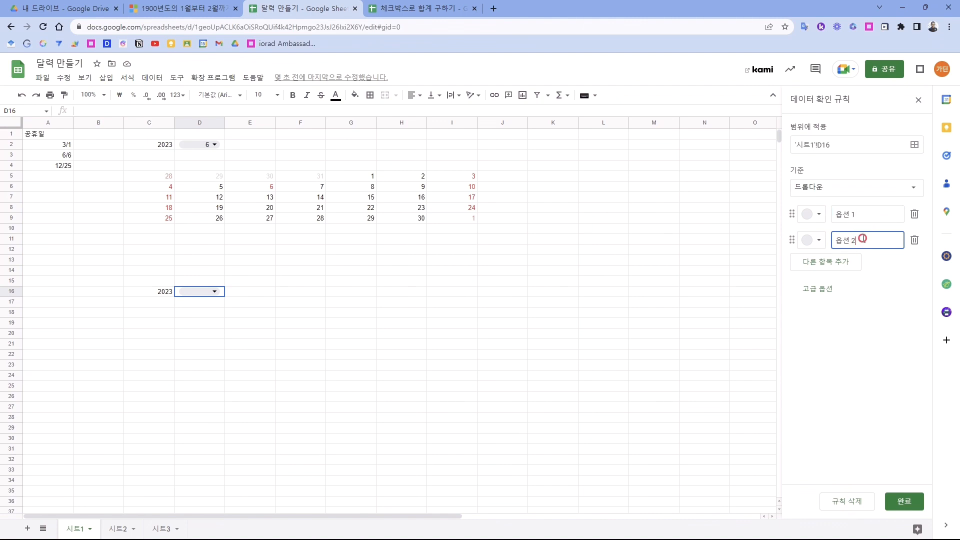
text(2)
click(837, 265)
text(3)
click(849, 286)
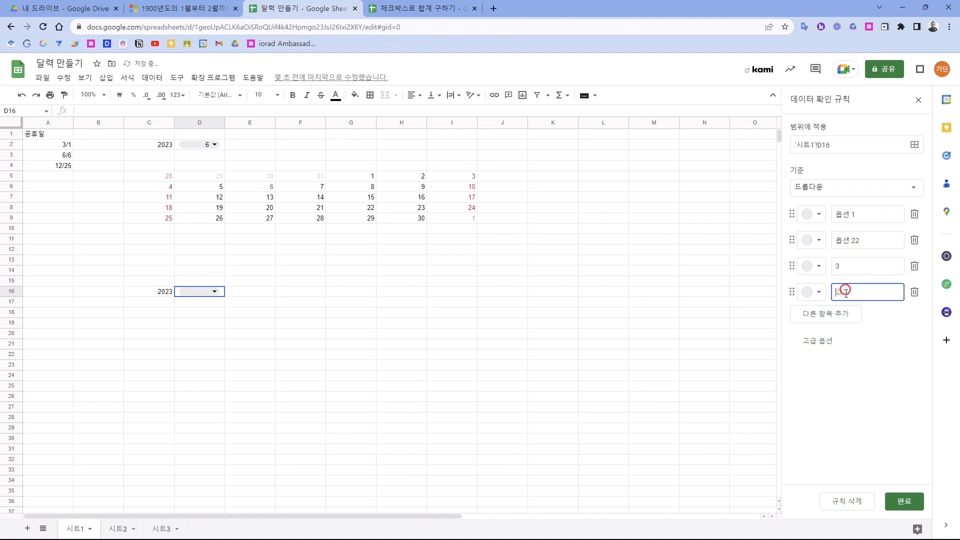
text(4)
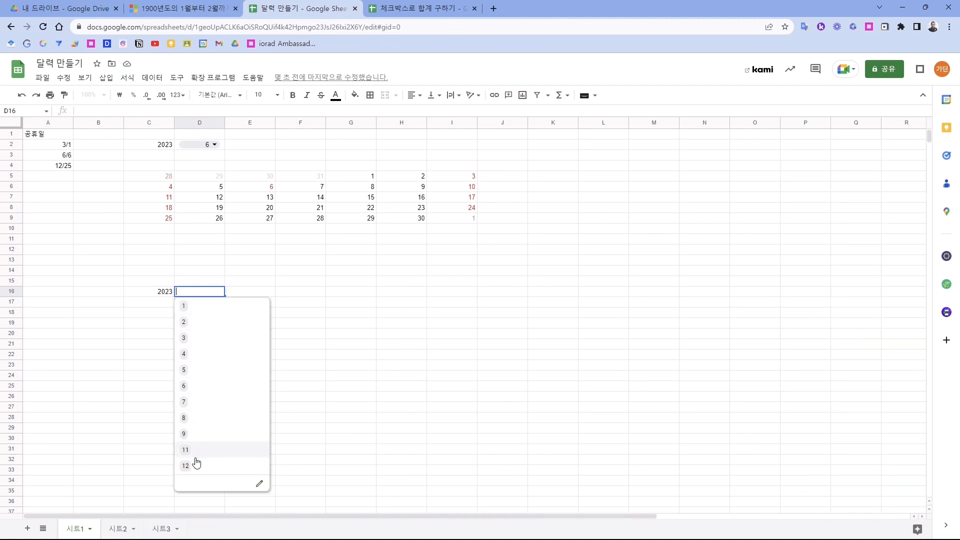
click(207, 305)
Enter =SEQUENCE(6,7) in C18 to generate the calendar's number grid
click(171, 313)
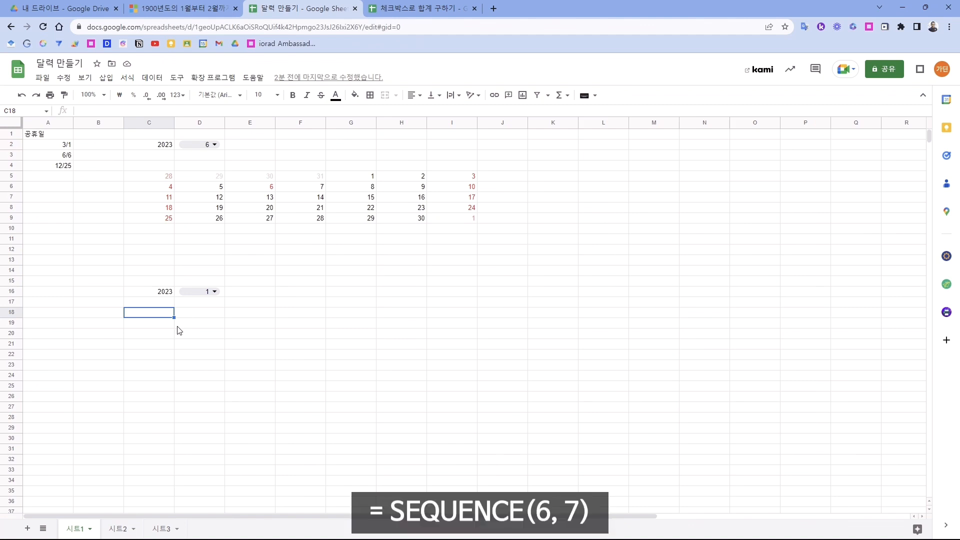
text(=SEQUENCE(6,7))
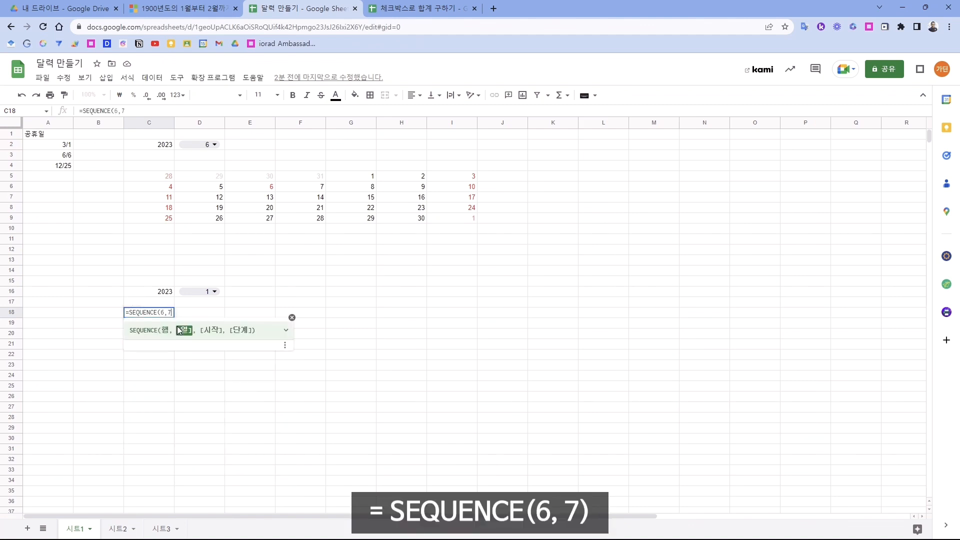
key(Return)
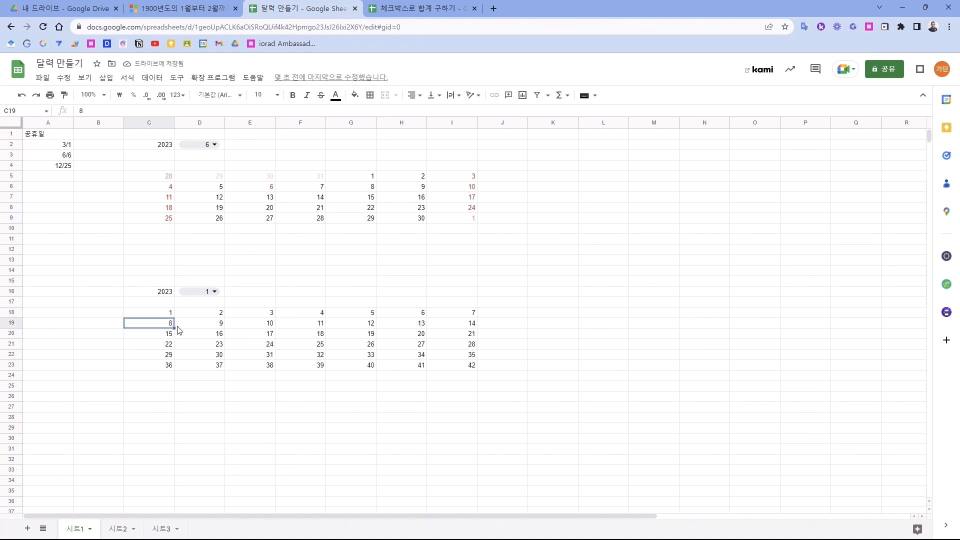
key(Up)
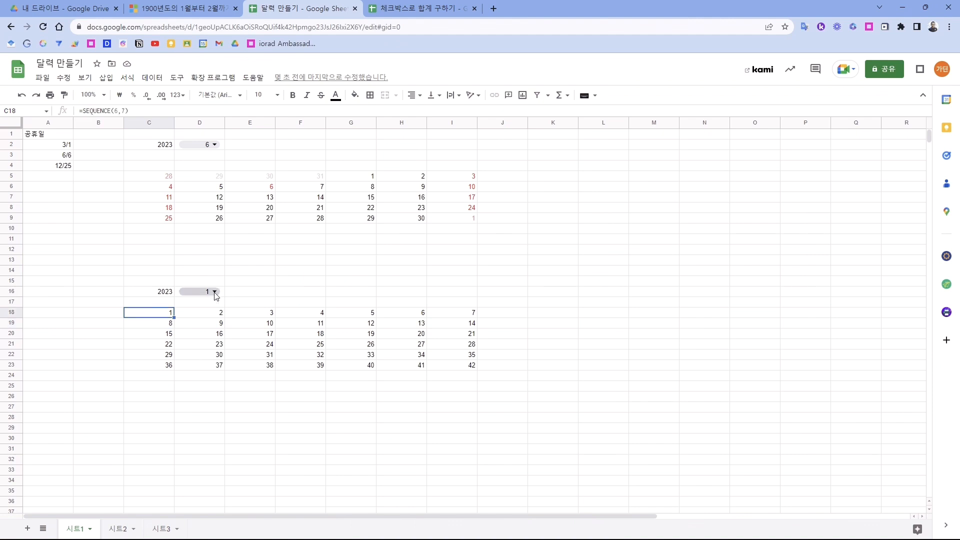
Try the months 2, 3 and 4 in the D16 dropdown, and return it to 1
click(214, 291)
click(202, 324)
click(213, 292)
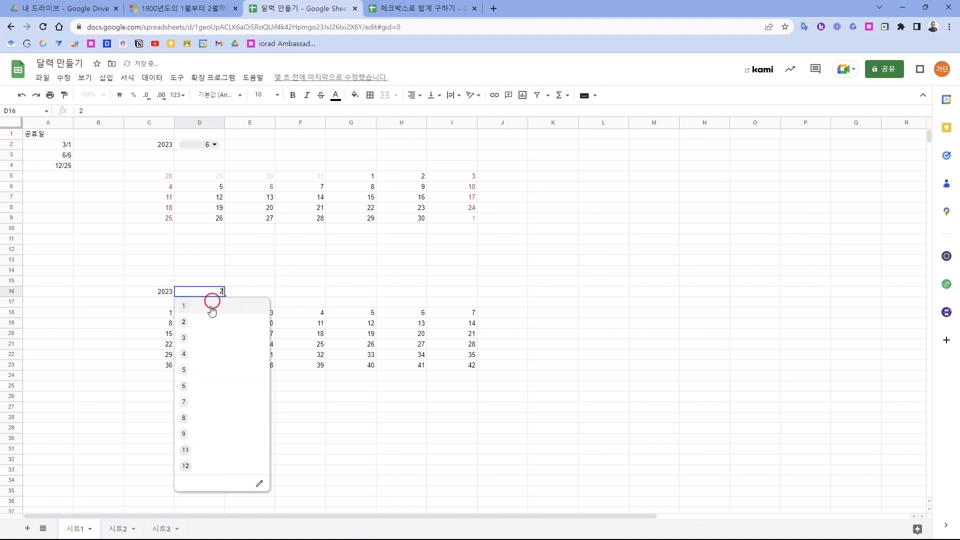
click(205, 338)
click(214, 293)
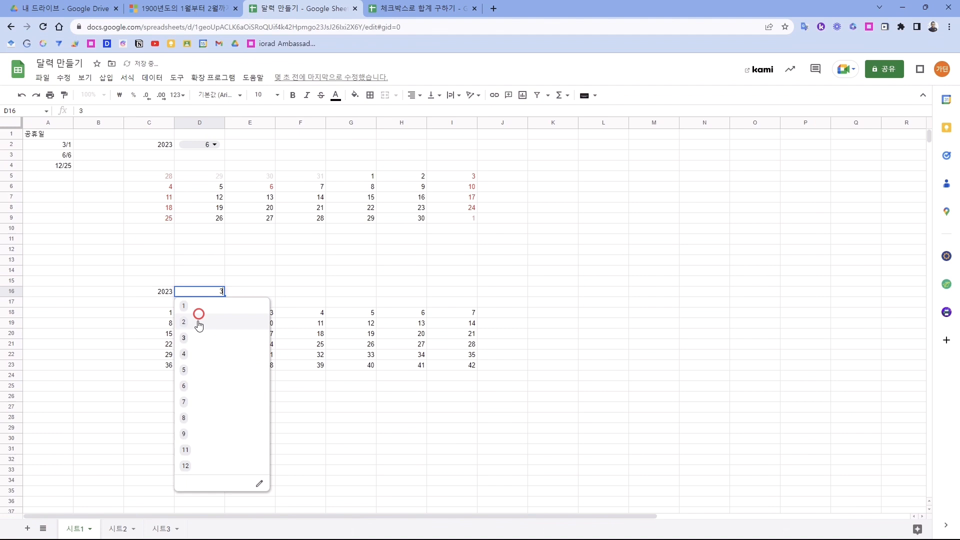
click(194, 355)
click(215, 292)
click(206, 306)
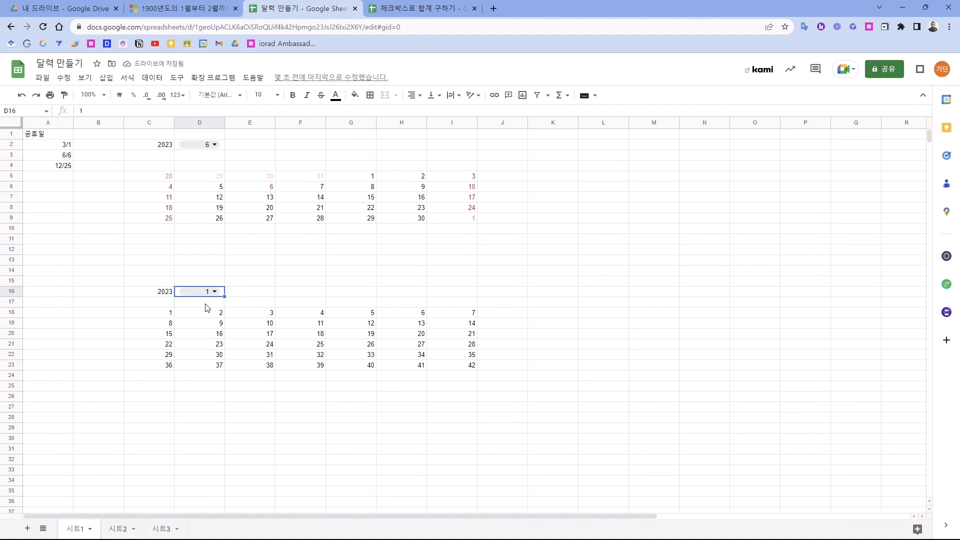
Format the number grid in C18:I23 as dates with the 날짜 number format
drag(167, 313, 453, 367)
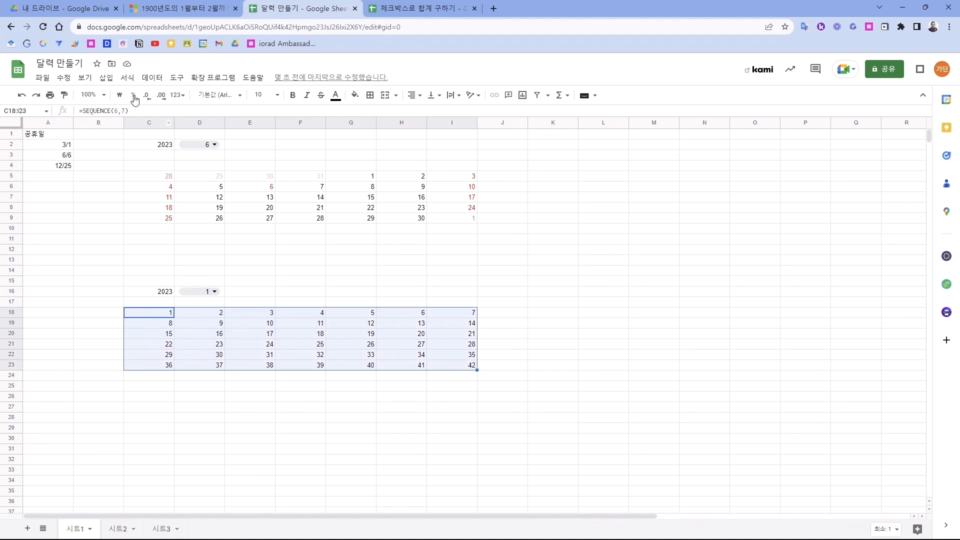
click(127, 77)
mouse_move(150, 120)
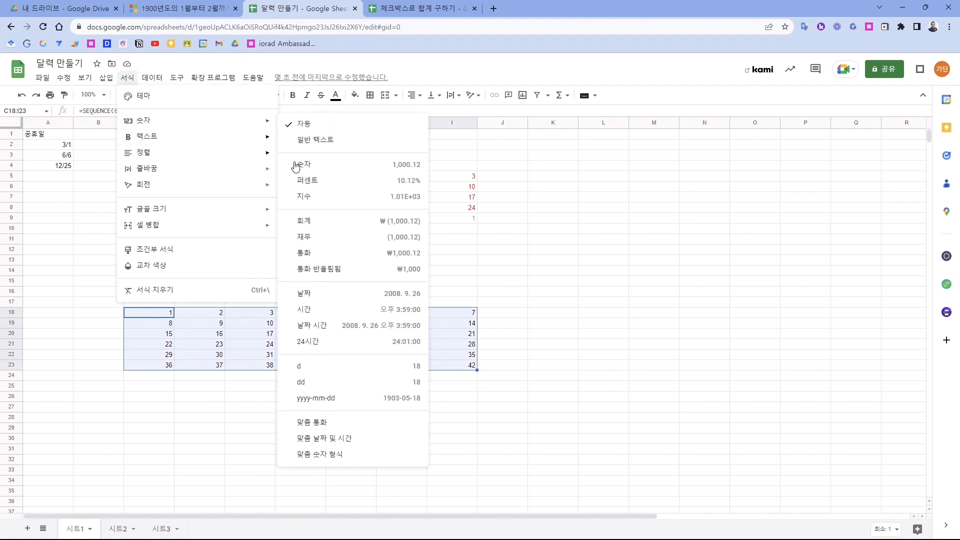
click(332, 295)
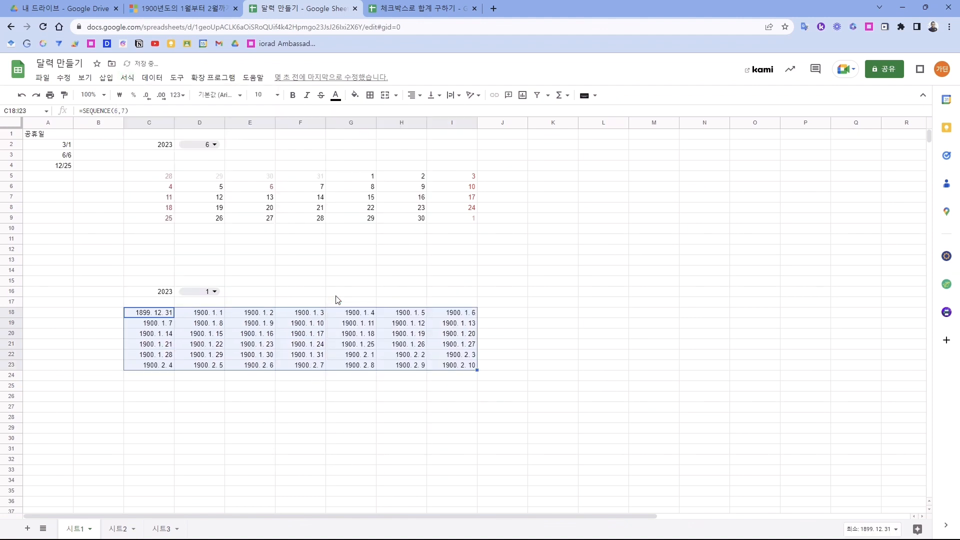
click(168, 315)
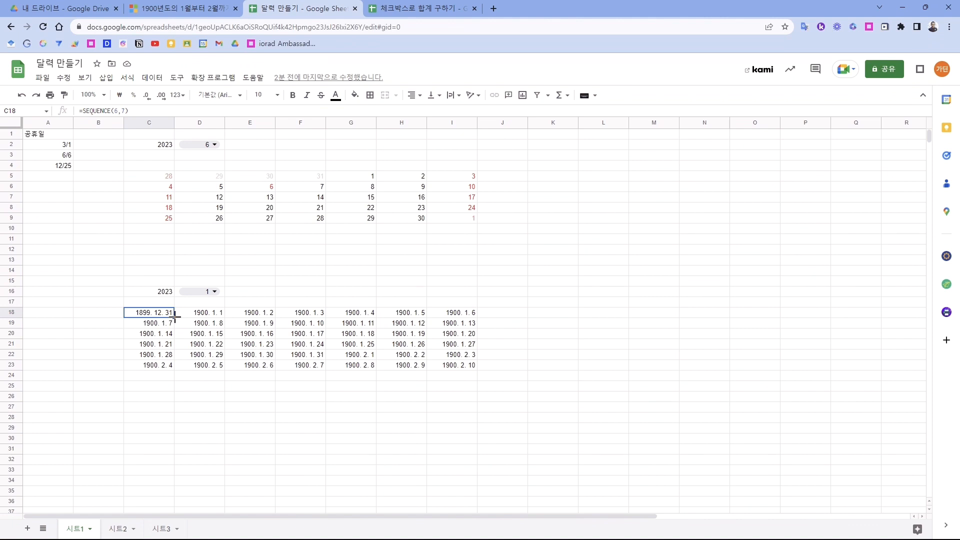
Enter =DATE(C16,D16,1) in K18 to build the first day of the chosen month
click(563, 315)
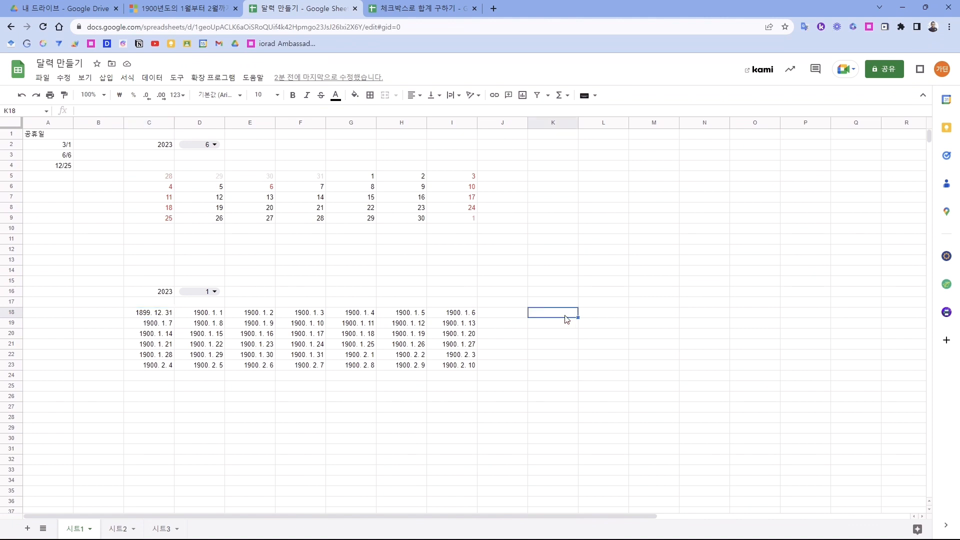
text(=DATE()
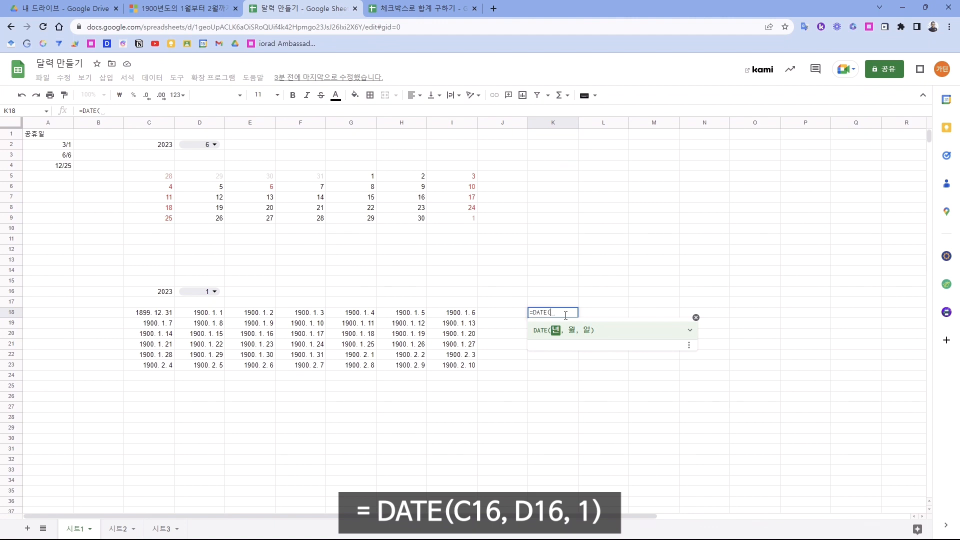
click(162, 294)
text(,)
click(194, 296)
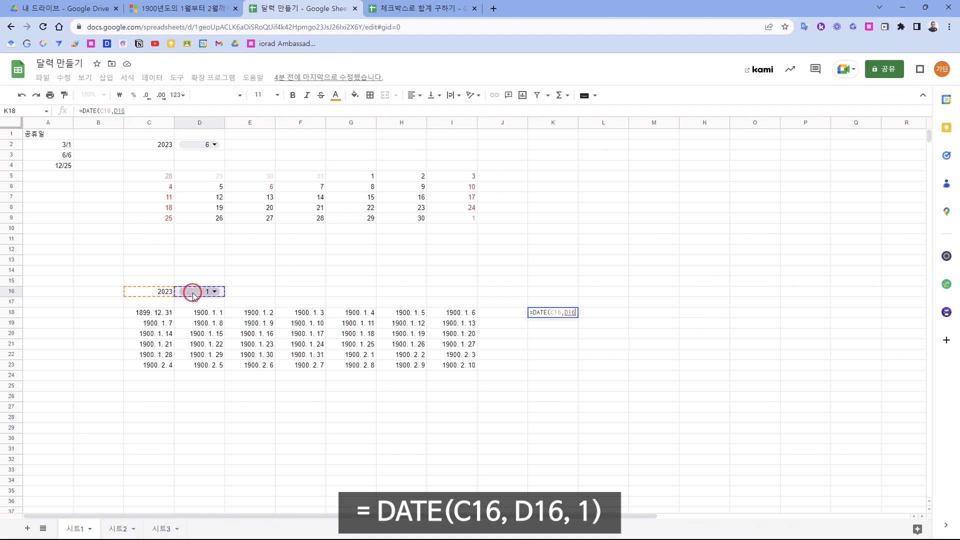
text(,)
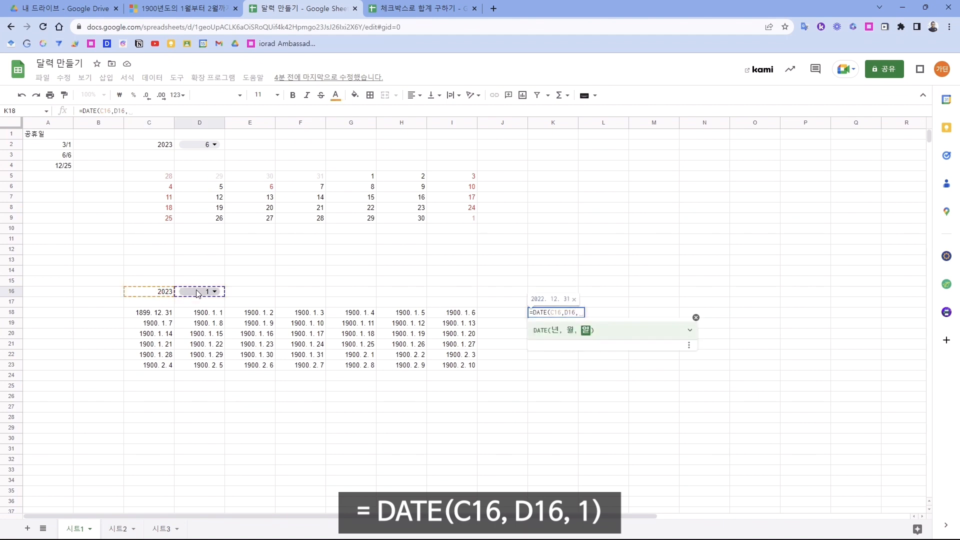
text(1)
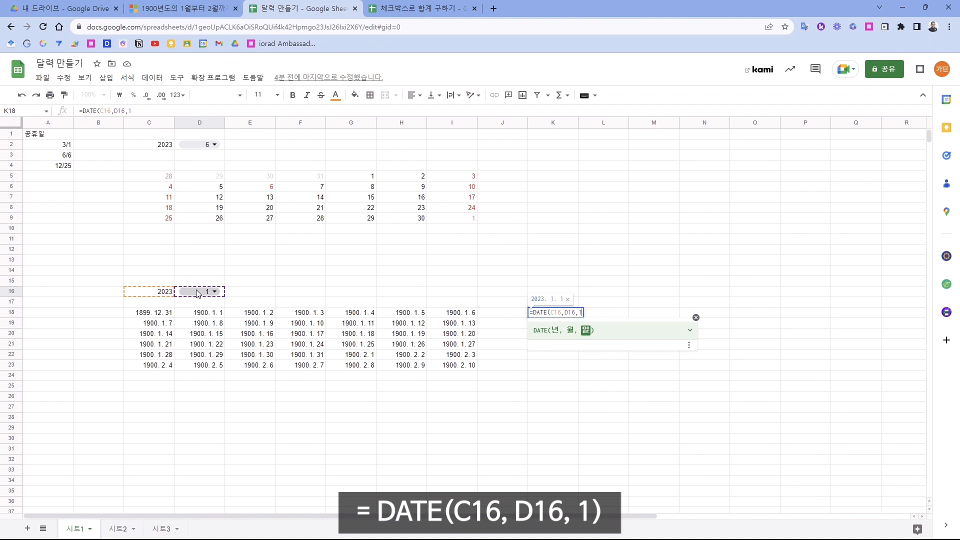
key(Return)
click(566, 314)
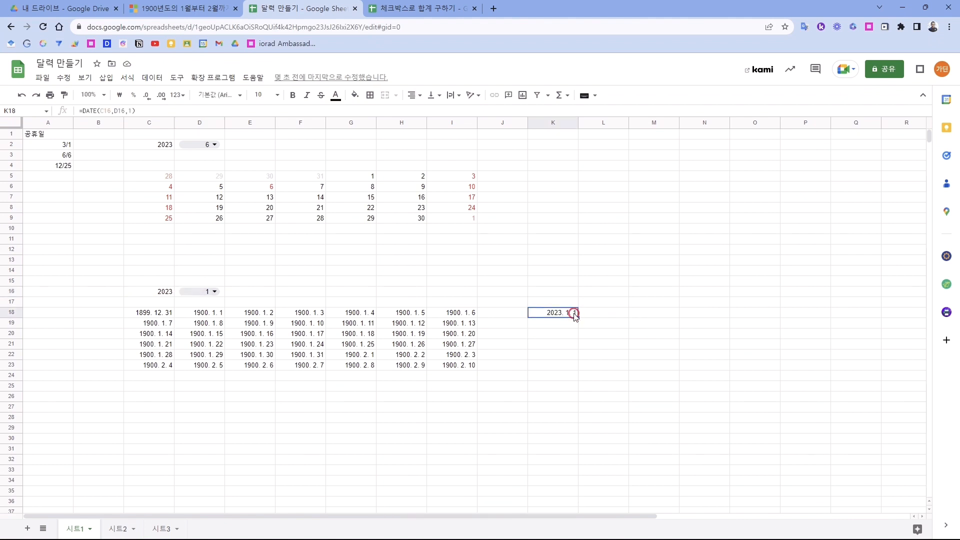
Test the K18 date with months 2 and 3 in D16, and set the month back to 1
click(213, 291)
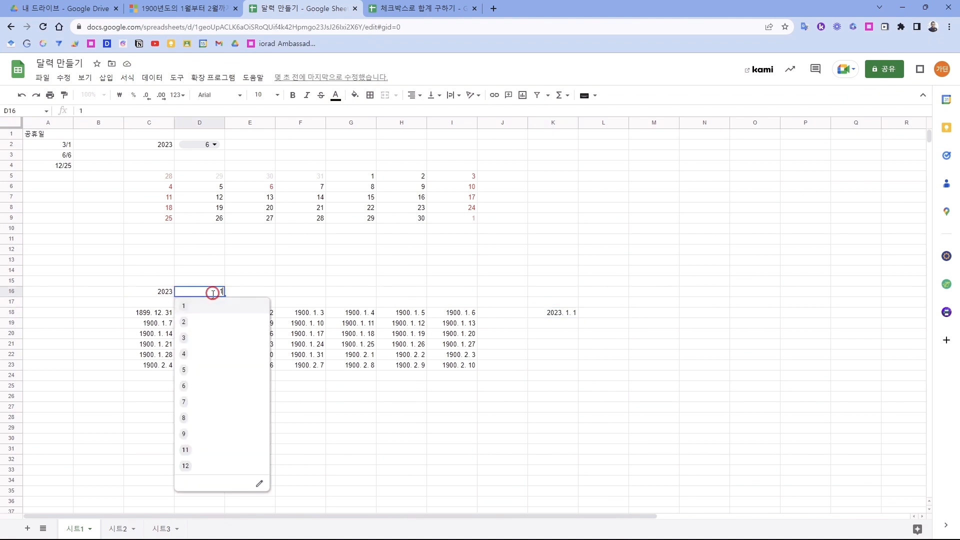
click(202, 318)
click(560, 314)
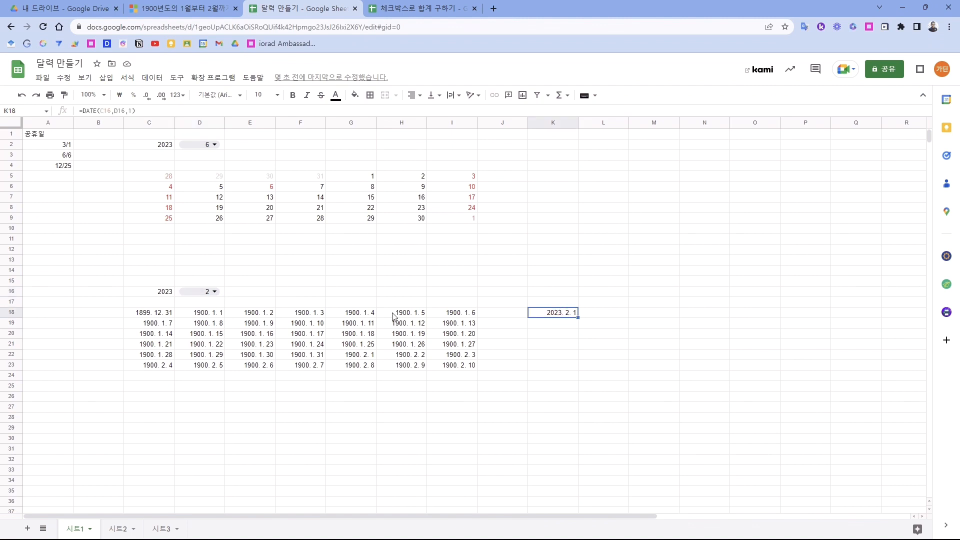
click(212, 292)
click(221, 341)
click(555, 314)
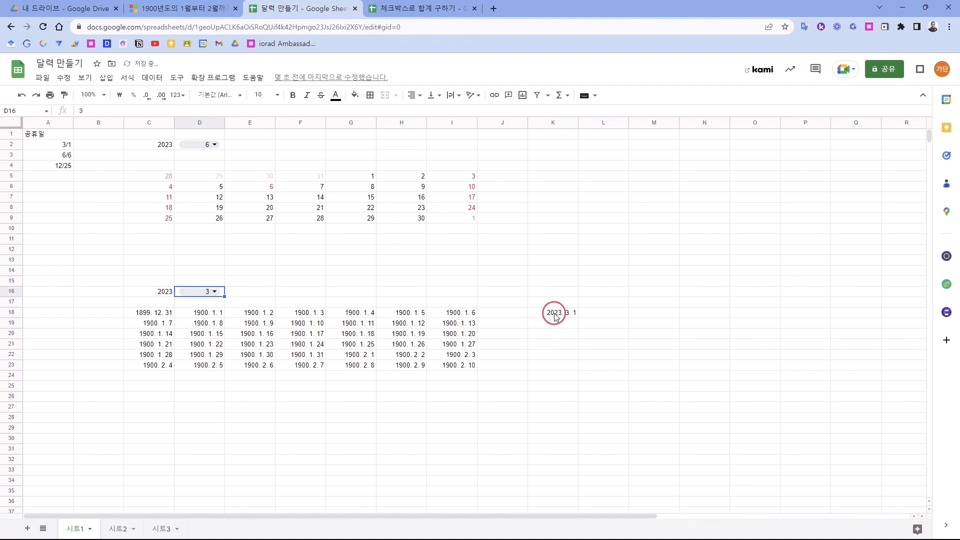
click(214, 292)
click(205, 306)
Reuse K18's DATE expression as the start value in C18, making it =SEQUENCE(6,7,DATE(C16,D16,1))
double_click(550, 313)
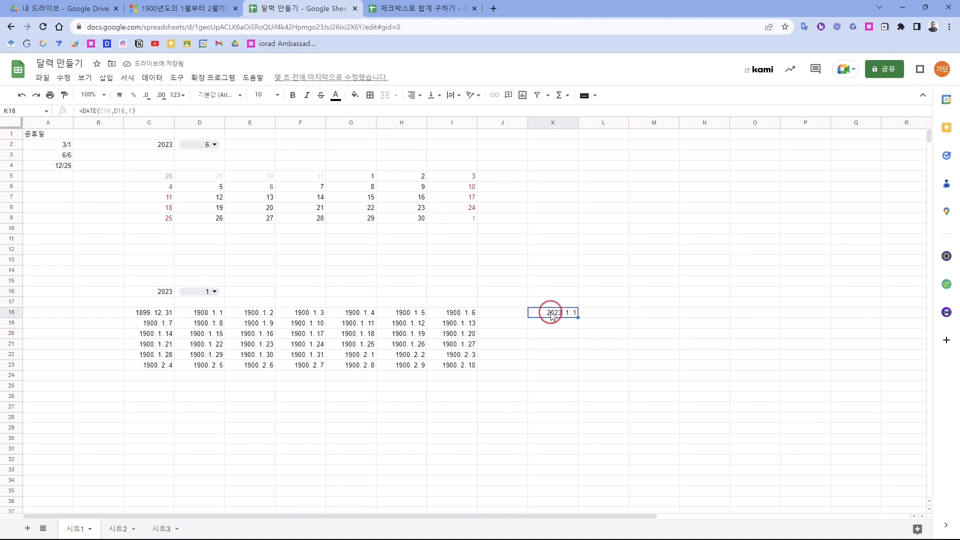
drag(532, 313, 599, 316)
key(Escape)
double_click(158, 314)
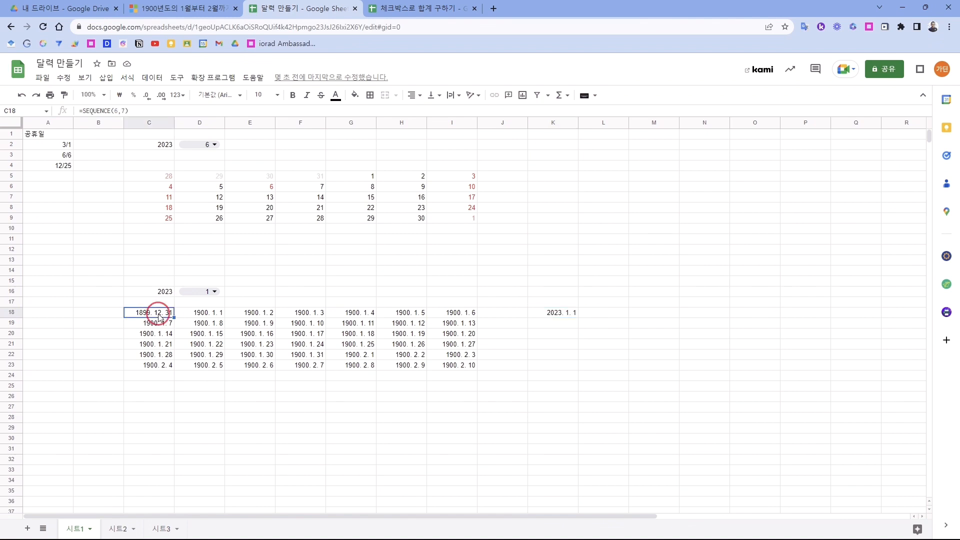
click(171, 313)
text(,DATE(C16,D16,1)
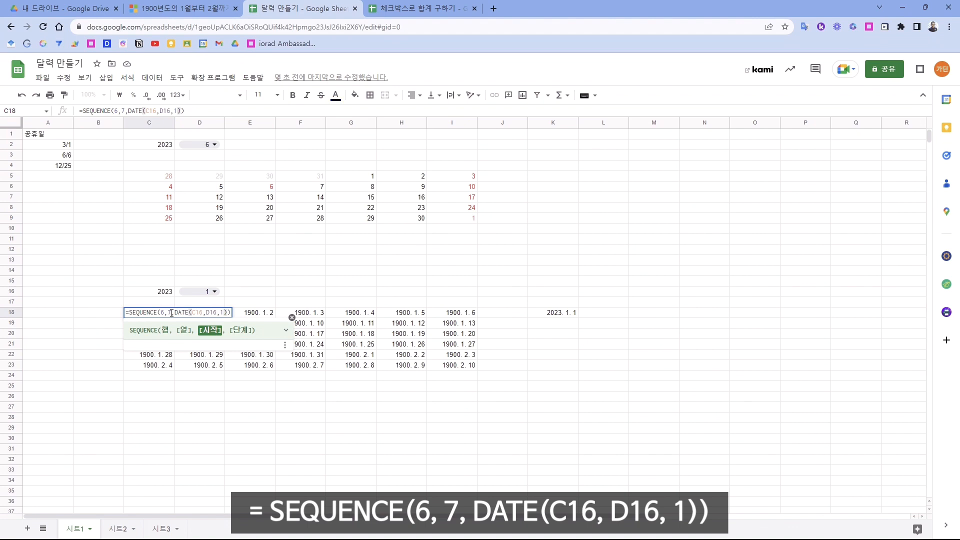
key(Return)
Switch the month in D16 to 2, 7 and 8, checking the calendar's first date in C18
click(214, 292)
click(168, 313)
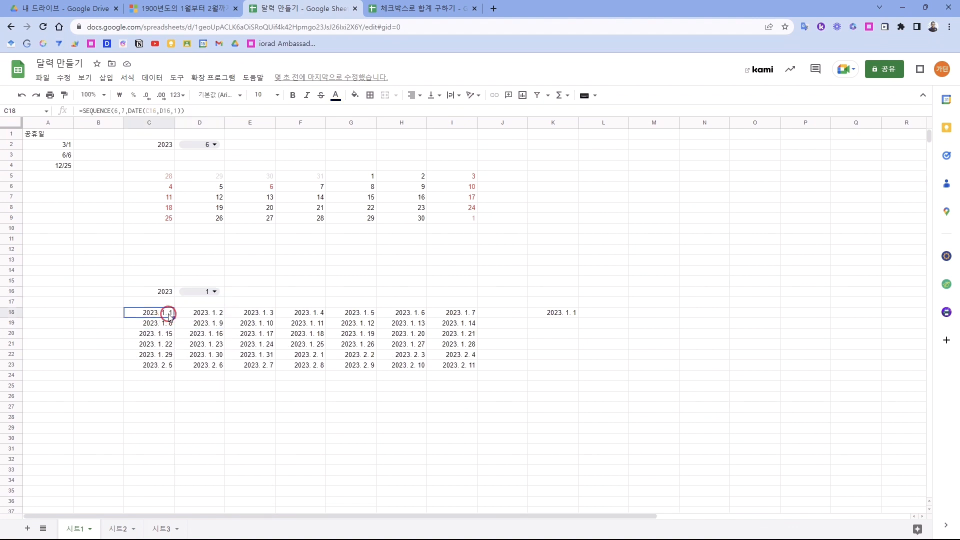
click(215, 294)
click(205, 320)
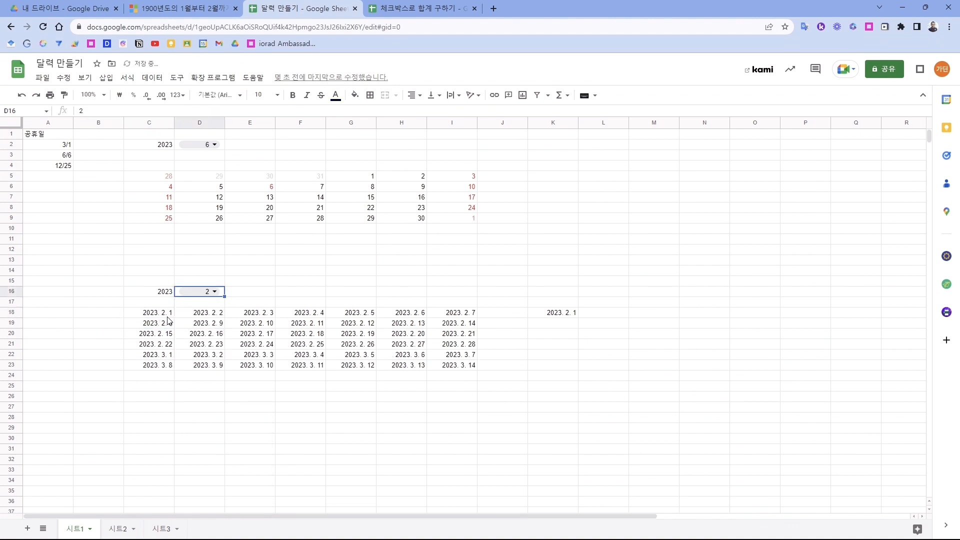
click(166, 315)
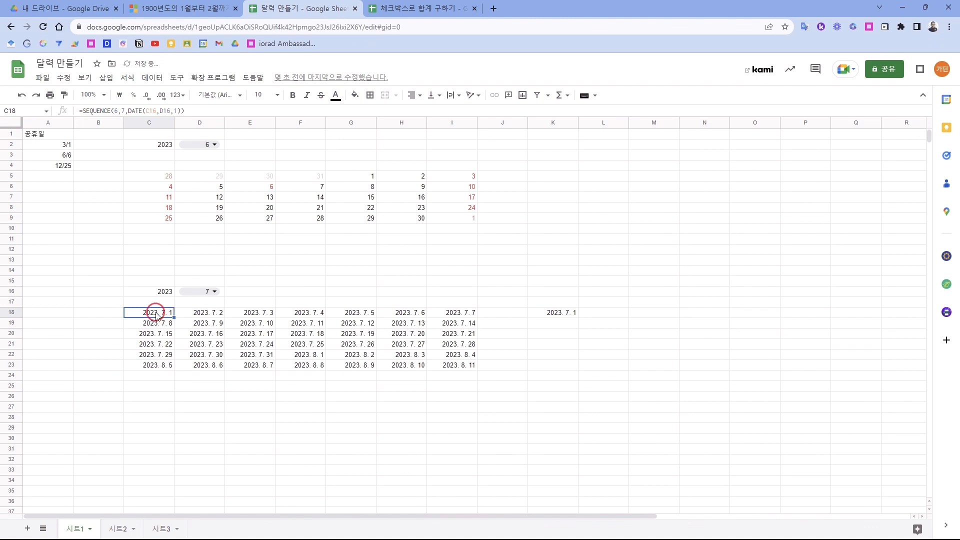
click(165, 314)
click(165, 316)
click(165, 315)
click(172, 318)
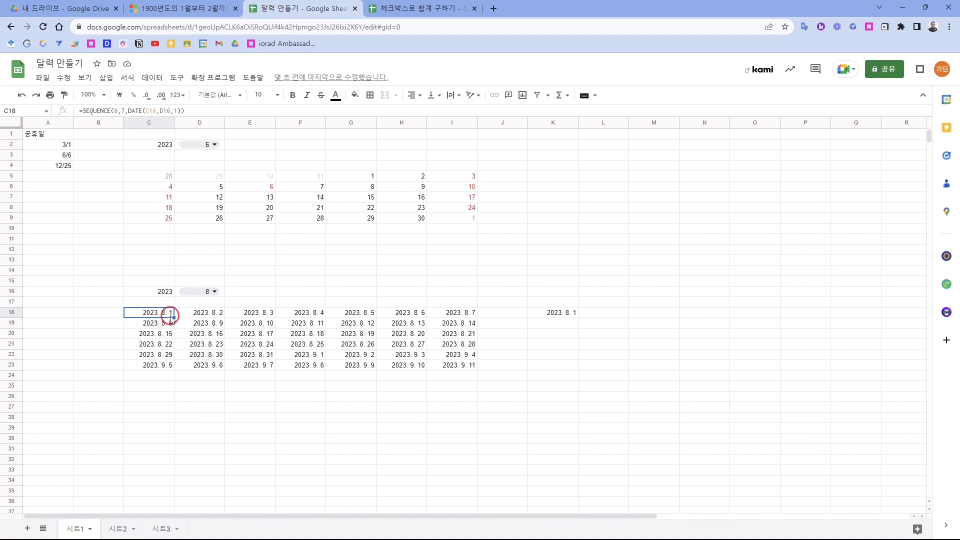
click(171, 319)
click(171, 318)
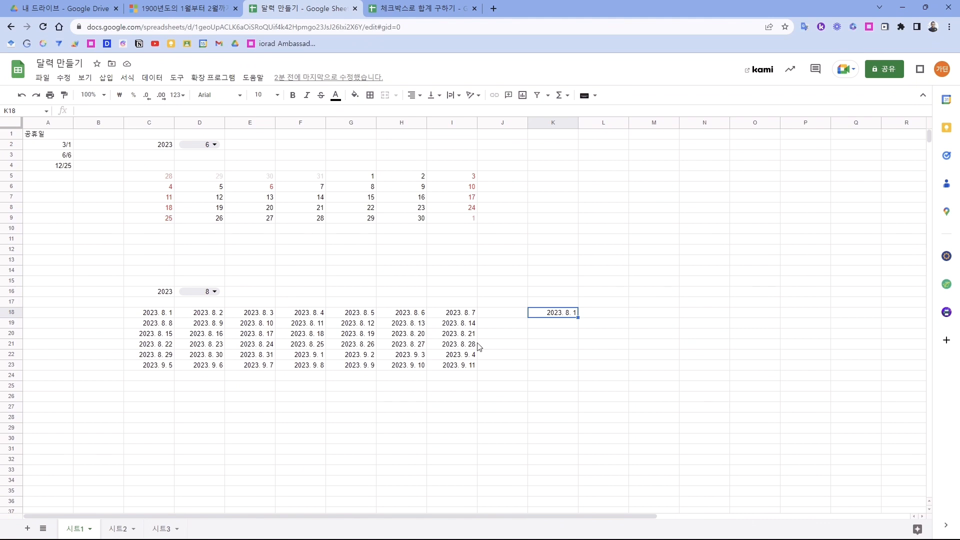
Clear the DATE formula from K18 and fill K18:Q19 with the dates 1/1 to 1/7 above the weekdays 일 to 토
key(BackSpace)
key(Return)
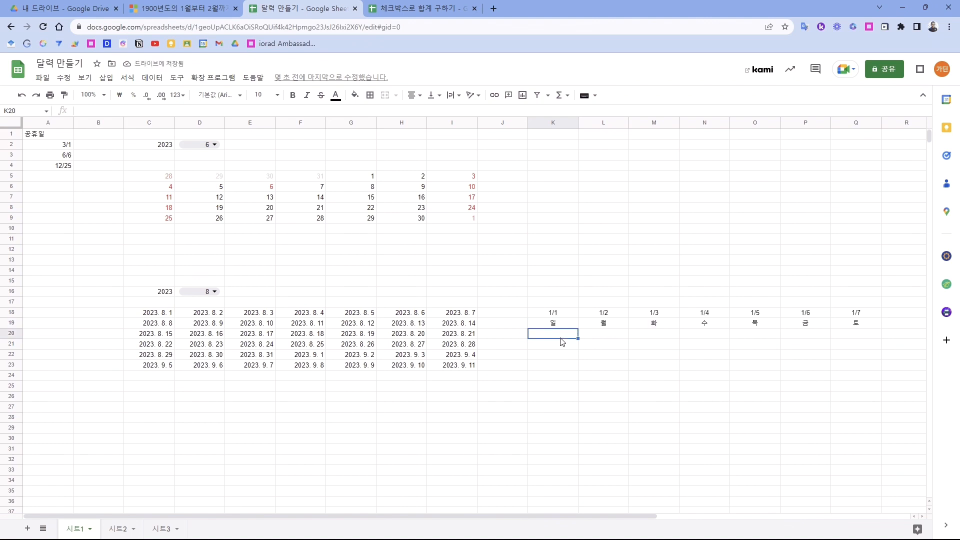
Enter =WEEKDAY(K18) in K20 and fill it across to Q20
text(=WEEKDAY()
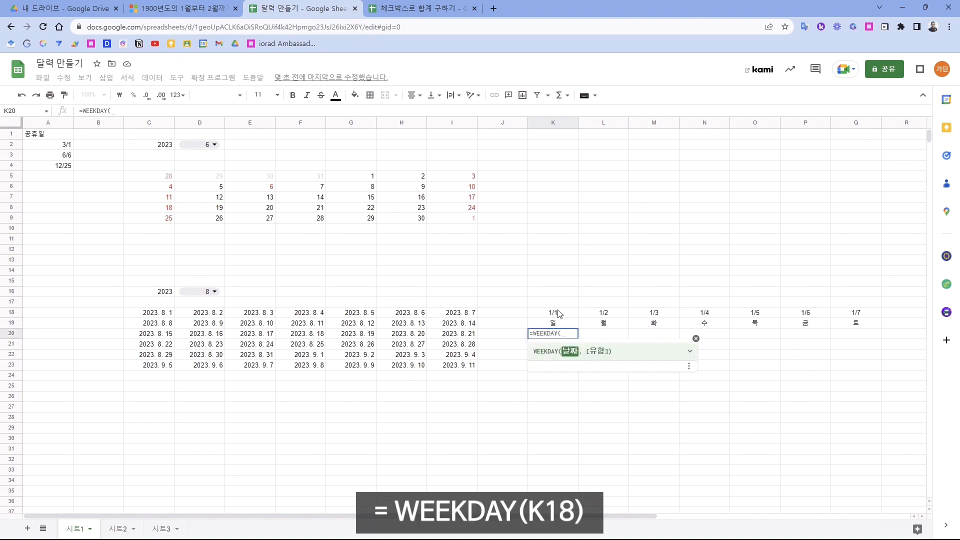
click(558, 313)
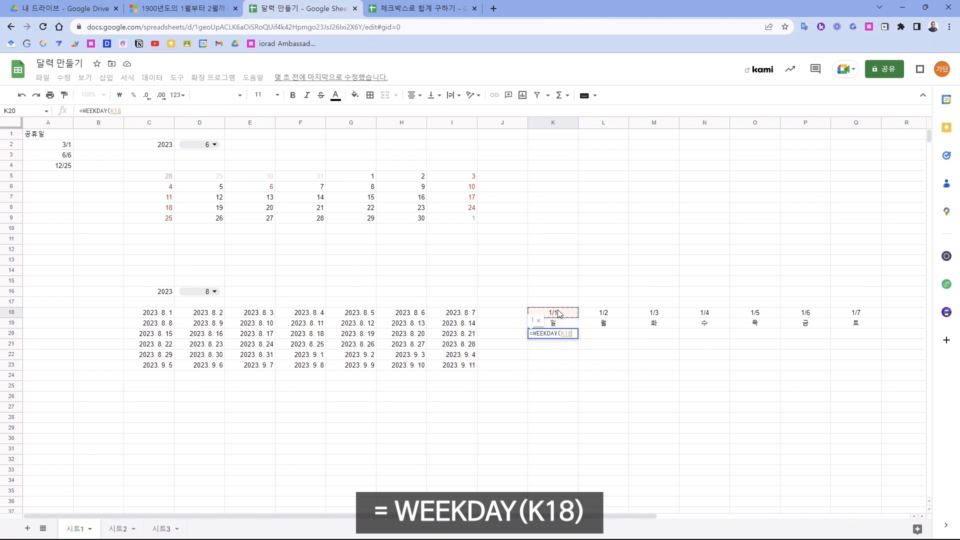
key(Return)
click(561, 335)
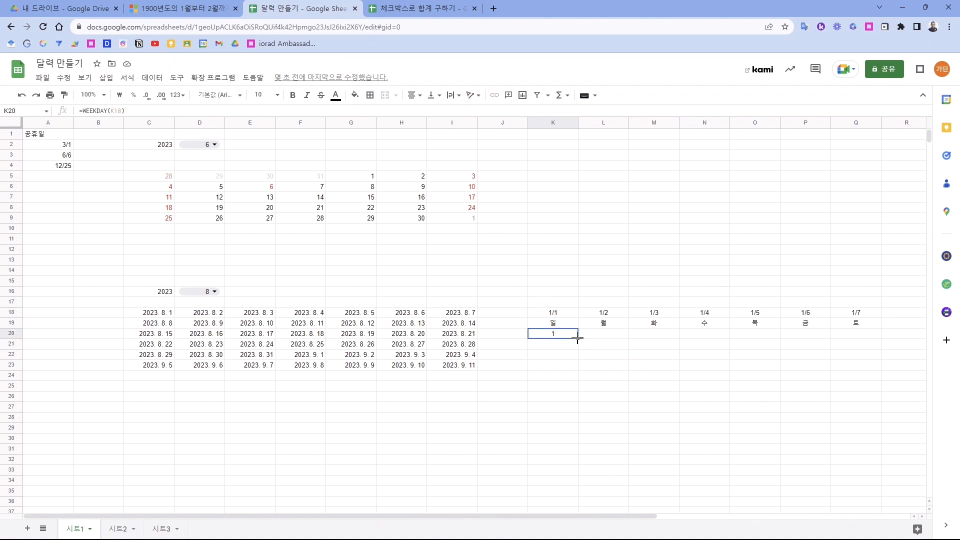
drag(578, 338, 848, 340)
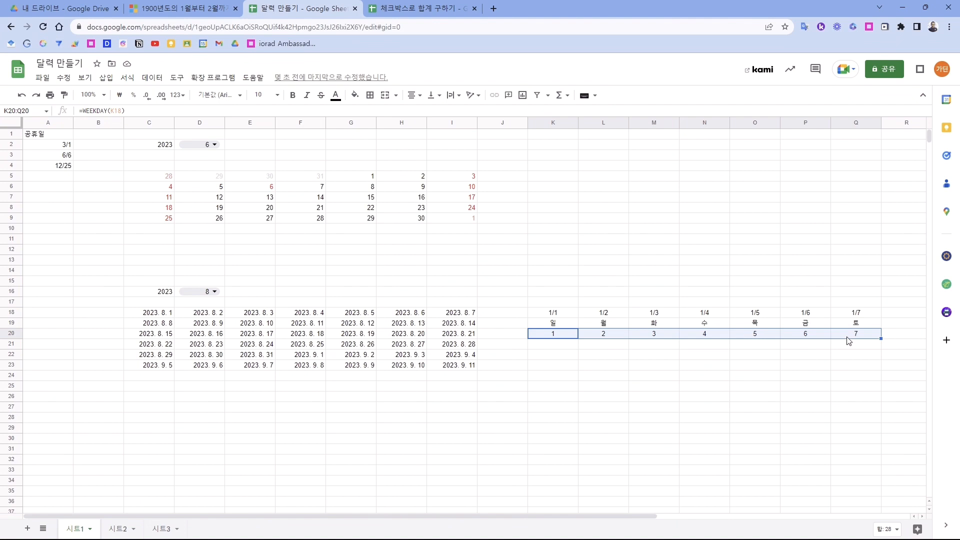
Enter =WEEKDAY(K18,2) in K21 and fill it across to Q21
click(546, 344)
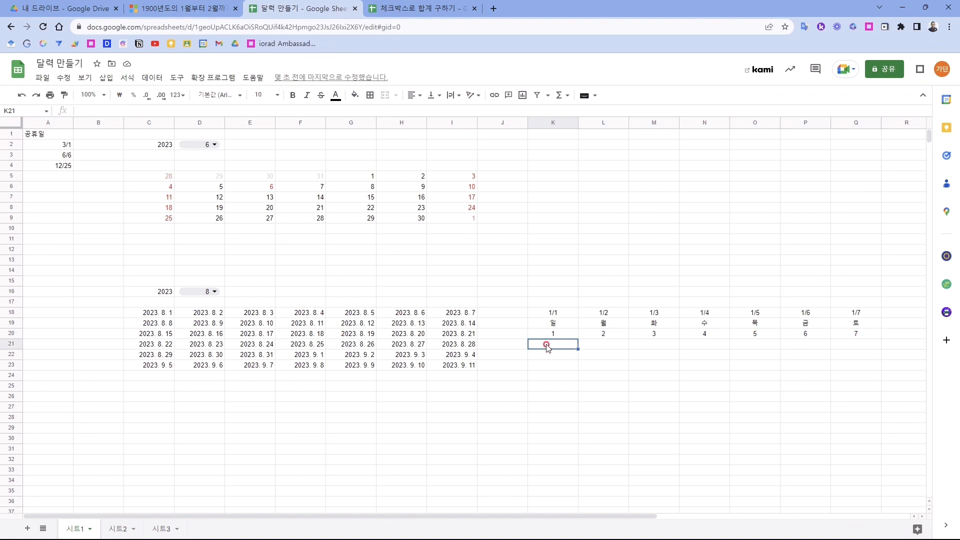
text(=WEEK)
key(Tab)
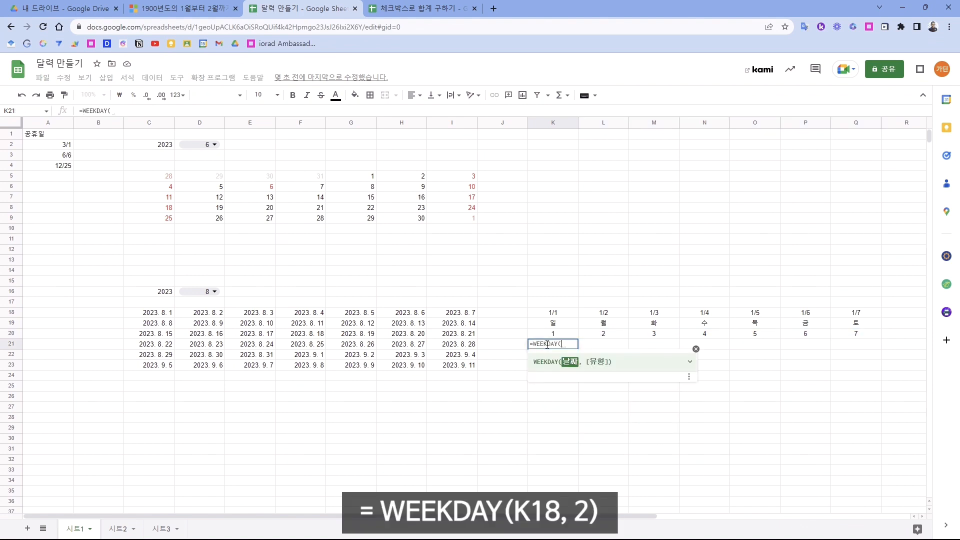
click(552, 312)
text(,2)
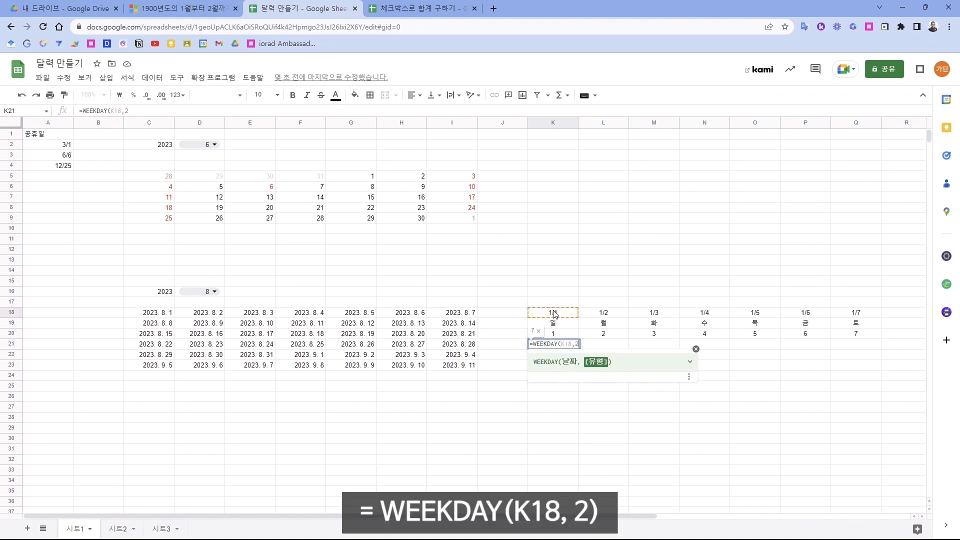
key(Return)
drag(578, 349, 857, 347)
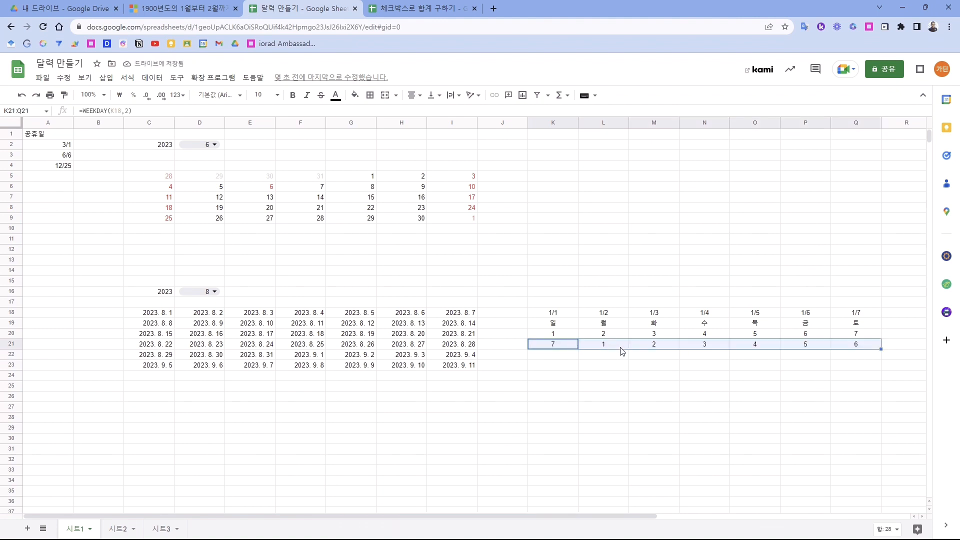
click(622, 350)
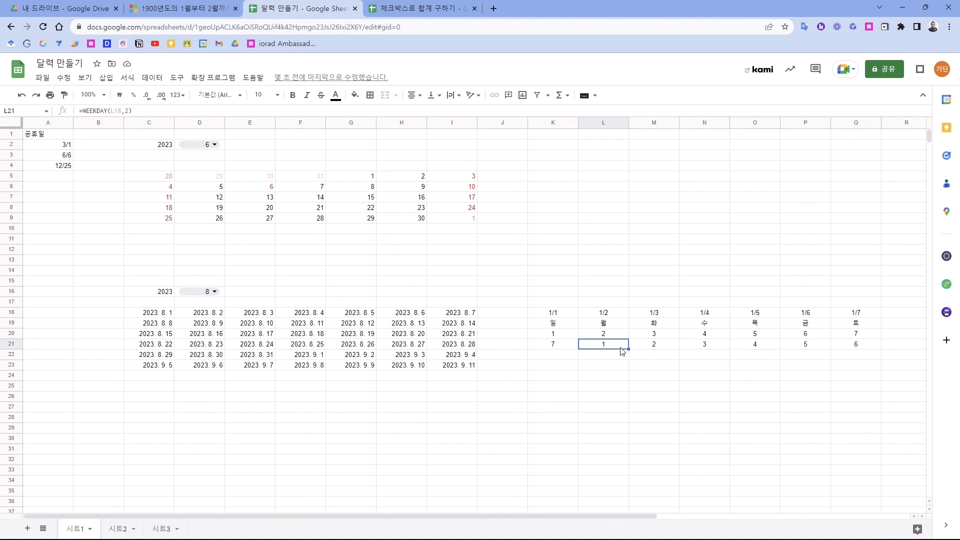
Delete the type 2 weekday numbers from K21:Q21
drag(554, 345, 839, 347)
key(Delete)
Replace the January dates in K18:Q18 with 8/1 to 8/7 and look at the weekday number in K20
click(226, 293)
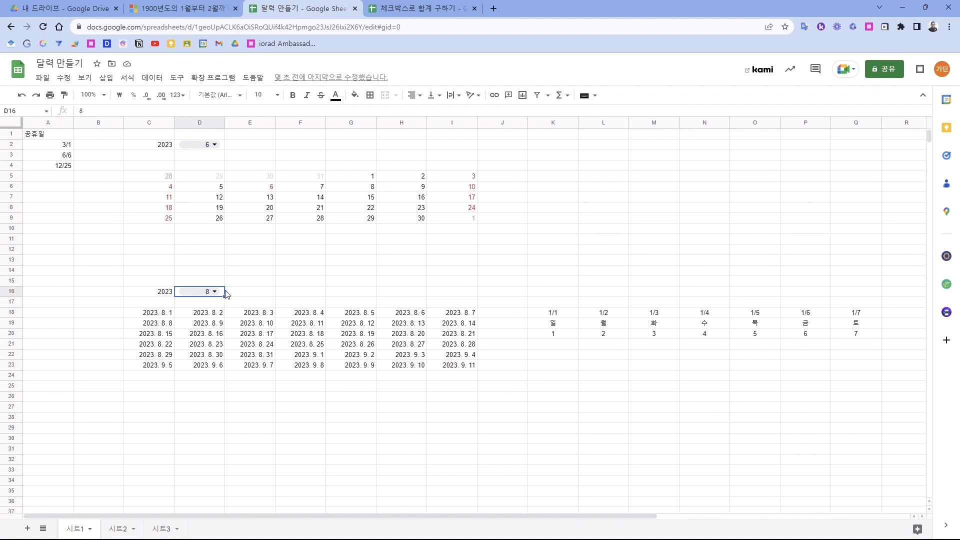
click(559, 314)
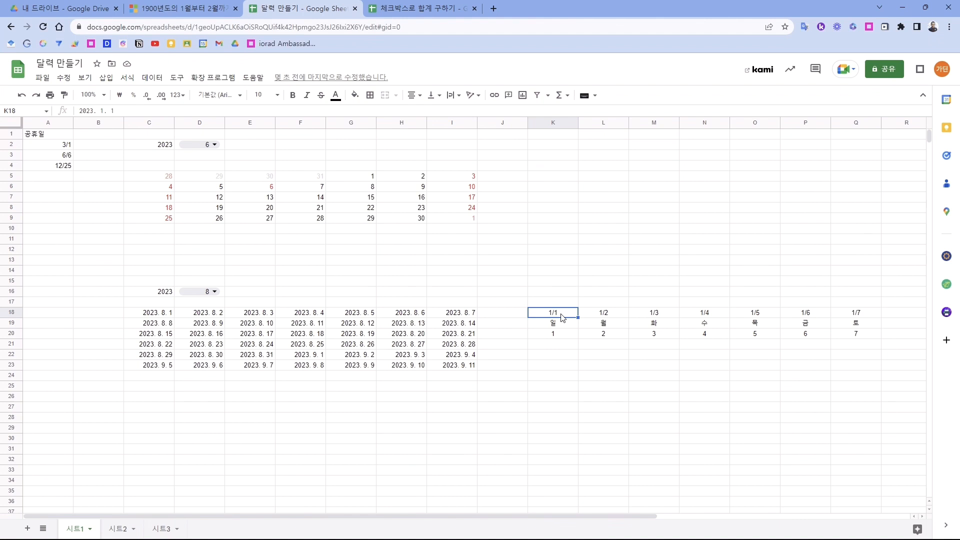
ctrl+click(560, 335)
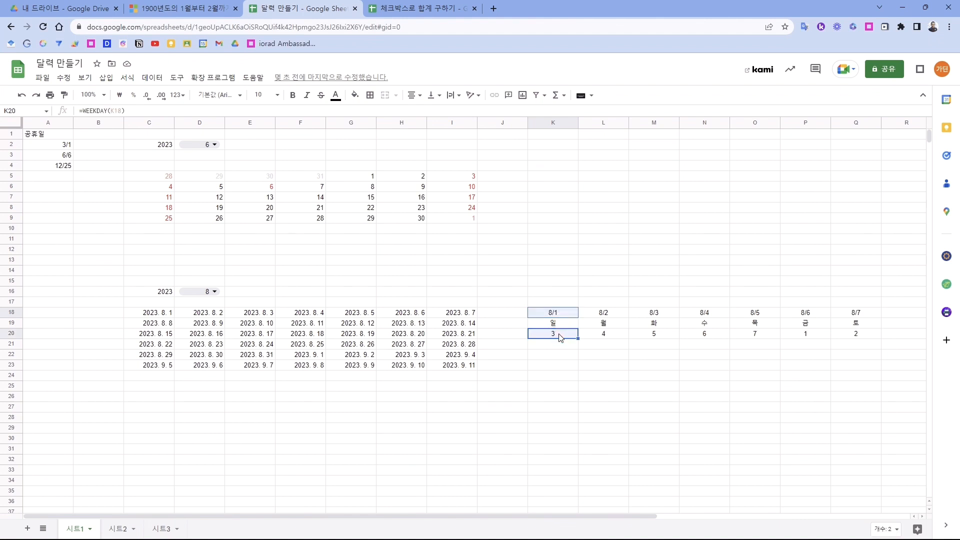
Copy 8/1 from K18 to M22, fill it across to 8/5 in Q22, and clear the dates in K18:Q18
click(559, 313)
key(ctrl+c)
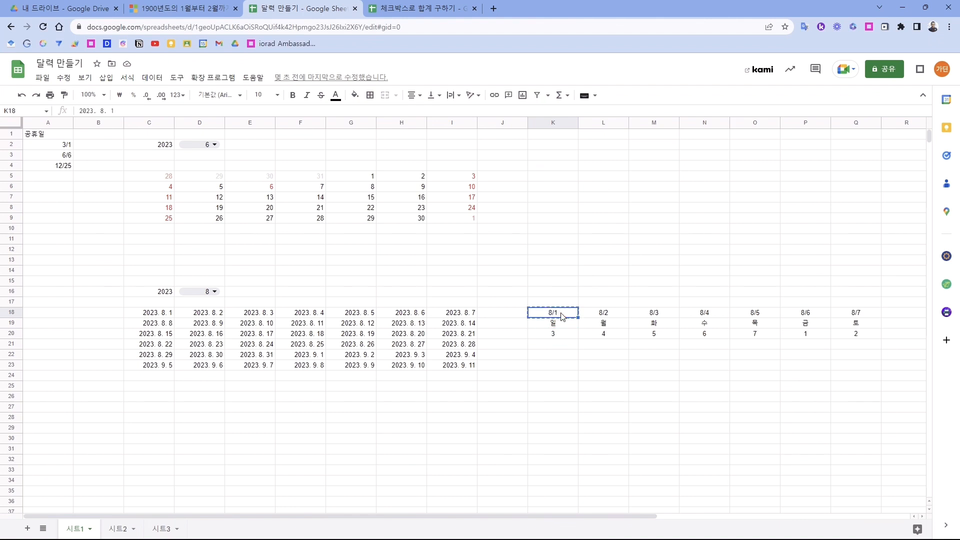
click(646, 358)
key(ctrl+v)
drag(679, 359, 856, 357)
drag(558, 315, 842, 316)
key(Delete)
Replace the WEEKDAY formulas in K20:Q20 with the numbers 1 to 7 and highlight K22 in yellow
click(557, 336)
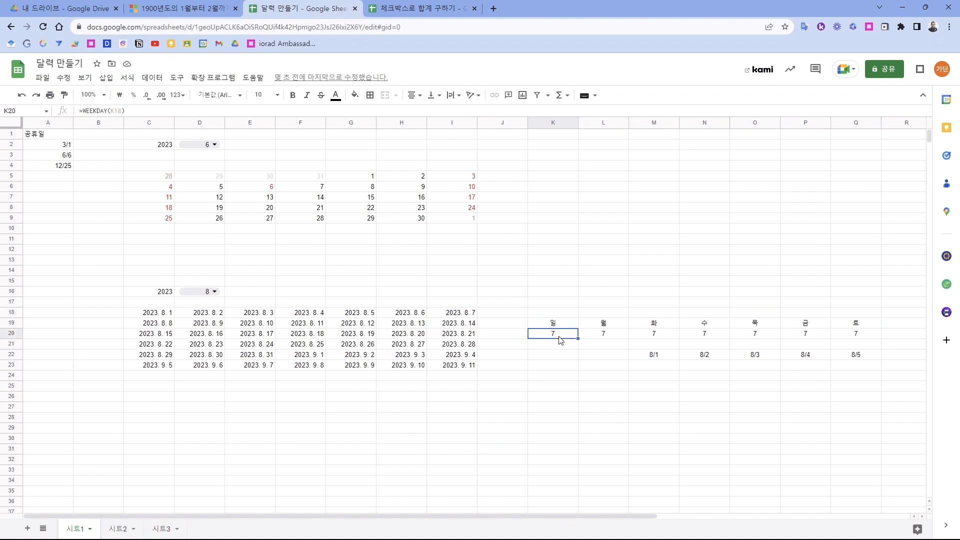
text(1)
key(Tab)
text(2)
key(Tab)
text(3)
key(Tab)
text(4)
key(Tab)
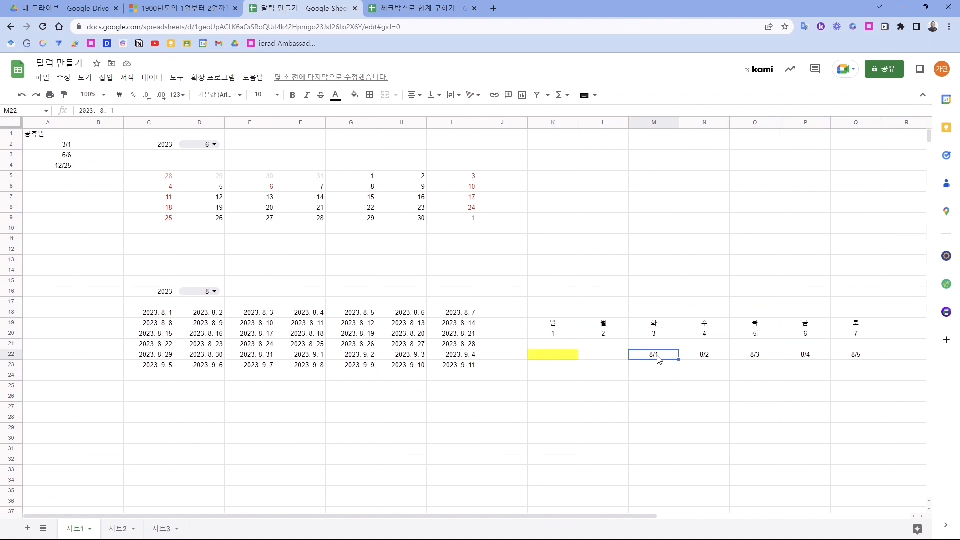
Count the cells back from 8/1 to the yellow K22 and enter 2 in M23
click(657, 358)
click(565, 356)
click(560, 355)
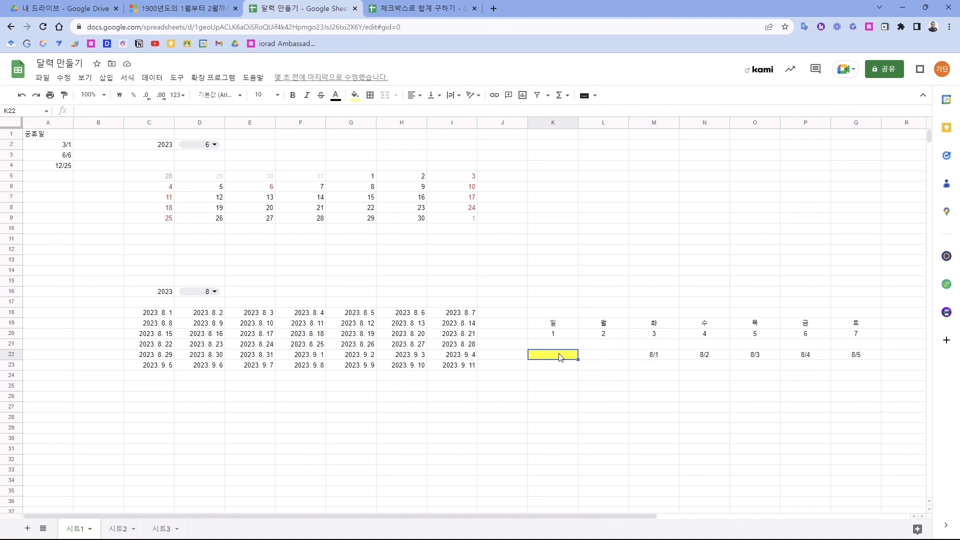
click(663, 365)
text(2)
Count the cells back from 8/2 to the yellow K22 and enter 3 in N23
click(698, 356)
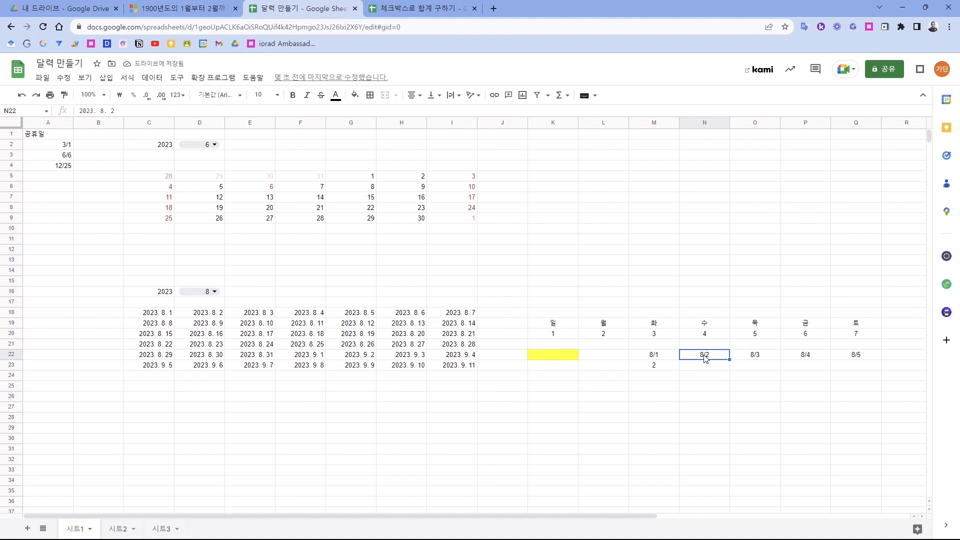
click(660, 356)
click(576, 356)
click(567, 354)
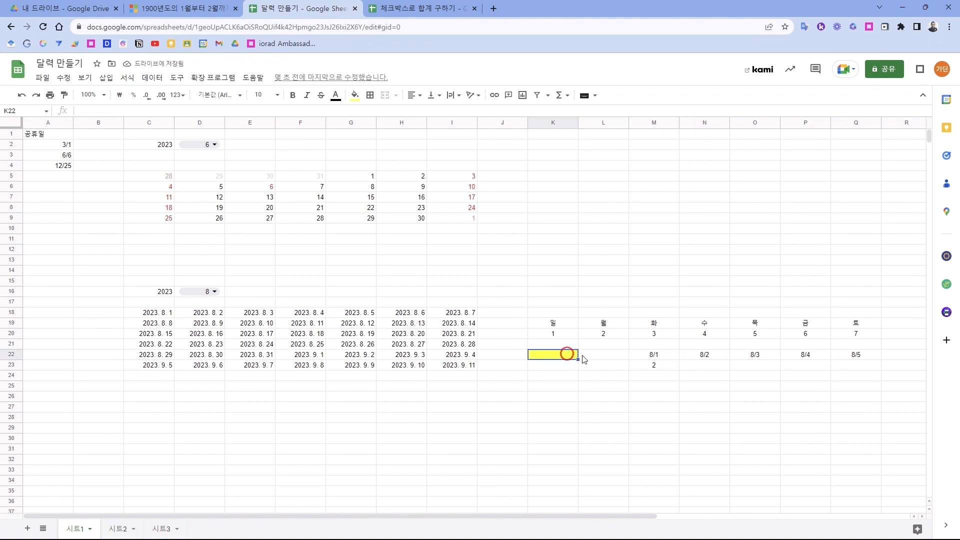
click(712, 366)
text(3)
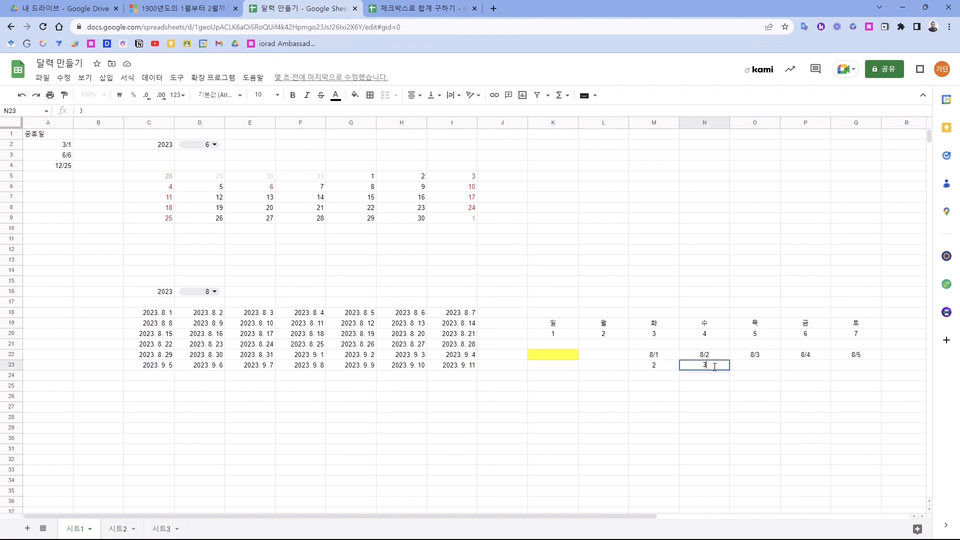
Count the cells back from 8/3 to the yellow K22 and enter 4 in O23
click(757, 358)
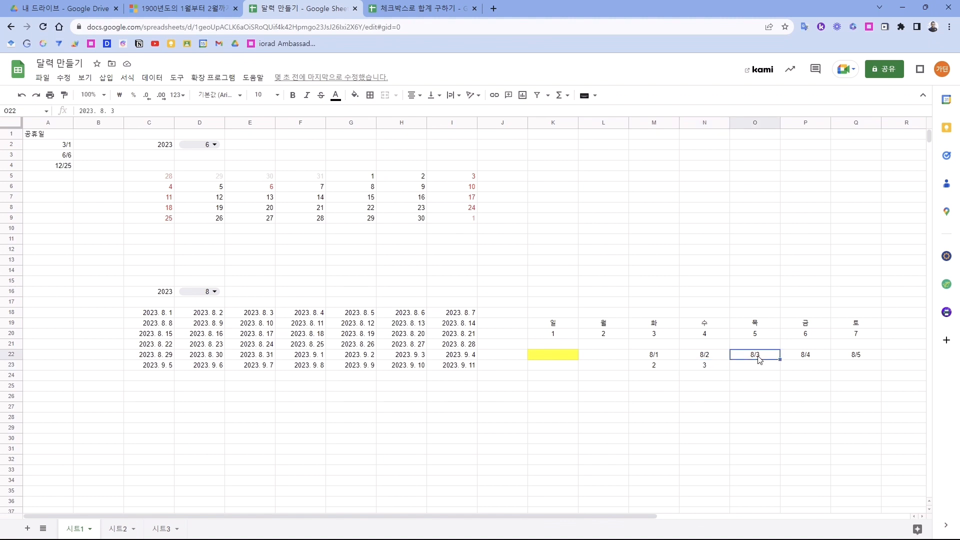
click(708, 353)
click(653, 354)
click(585, 354)
click(558, 353)
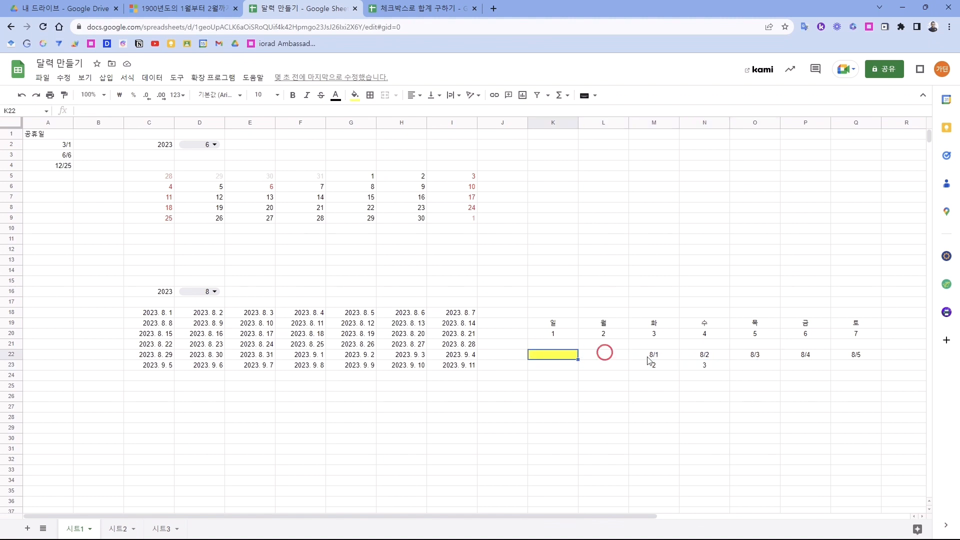
click(757, 365)
text(4)
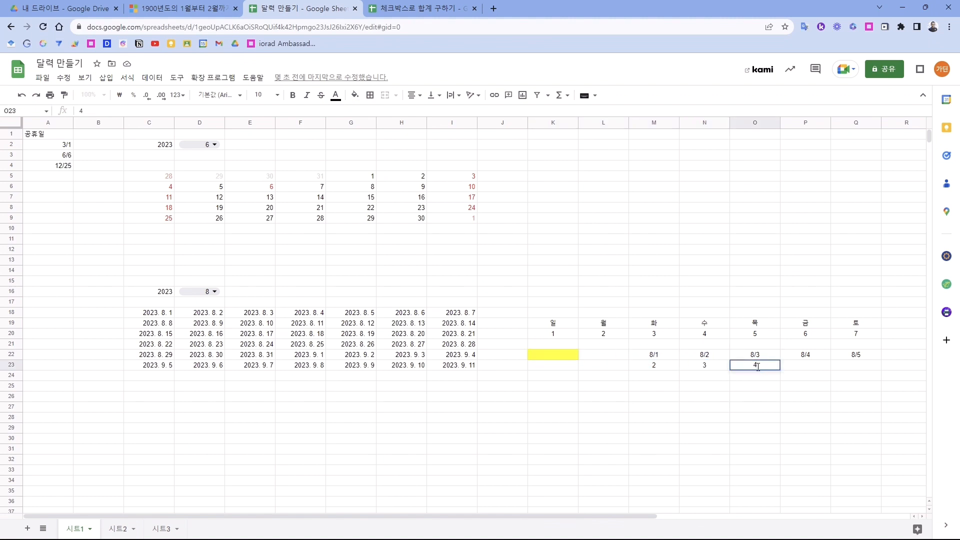
Count the cells back from 8/4 to the yellow K22 and enter 5 in P23
click(813, 355)
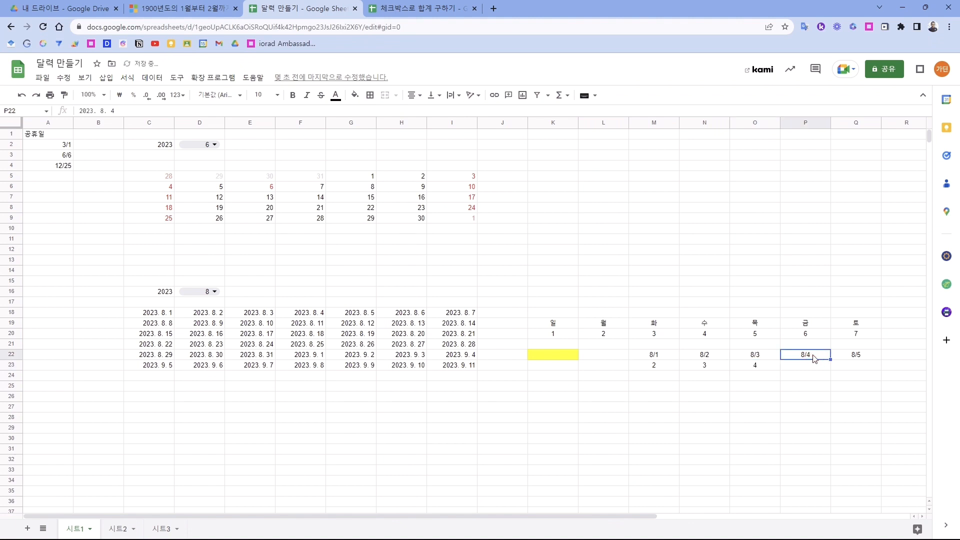
click(764, 355)
click(659, 355)
click(605, 355)
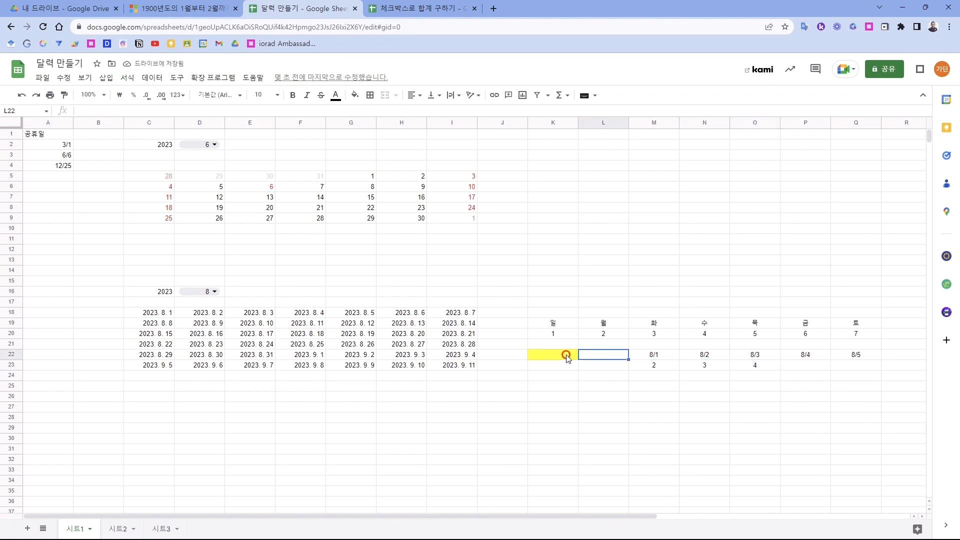
click(564, 355)
click(806, 365)
text(5)
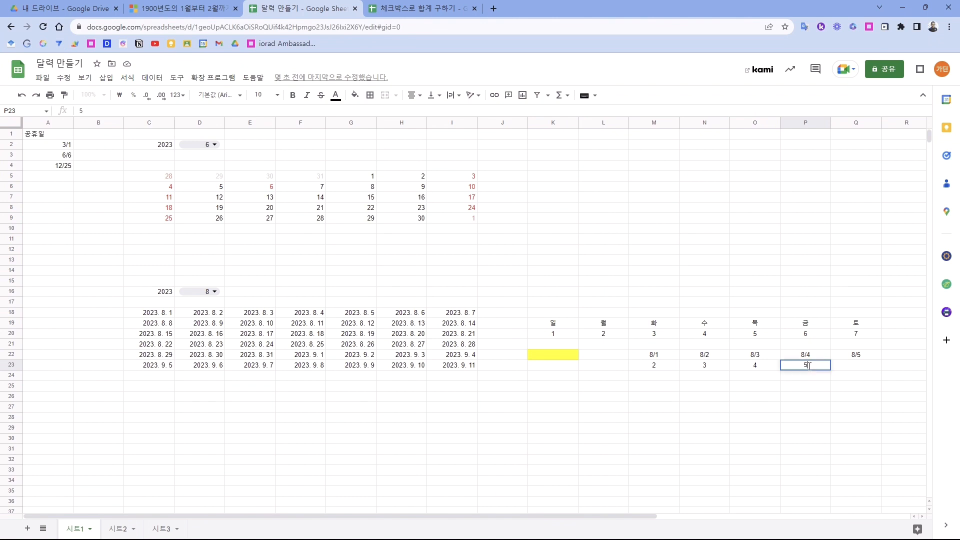
Count the cells back from 8/5 to K22, enter 6 in Q23, and compare M20:Q20 with M23:Q23
click(857, 356)
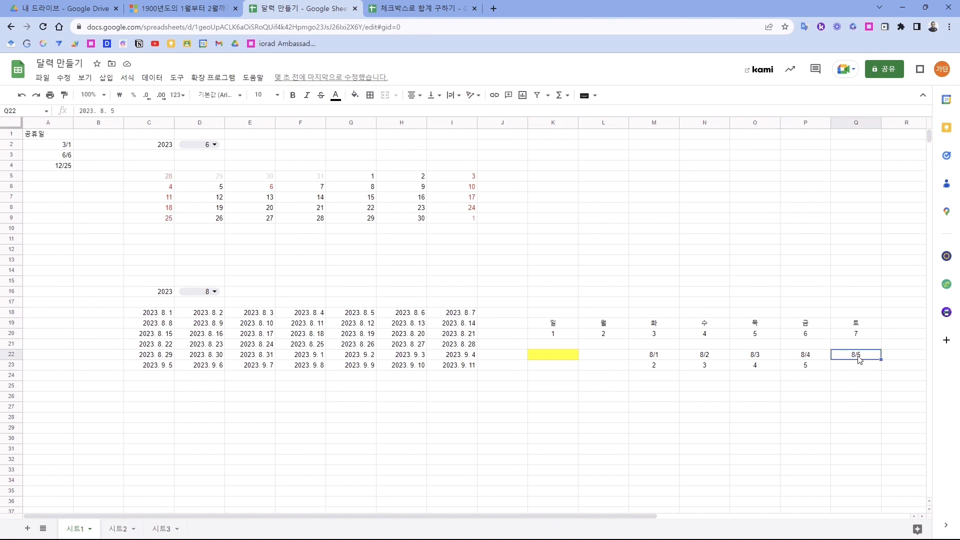
click(812, 356)
click(759, 356)
click(690, 358)
click(670, 357)
click(612, 356)
click(568, 354)
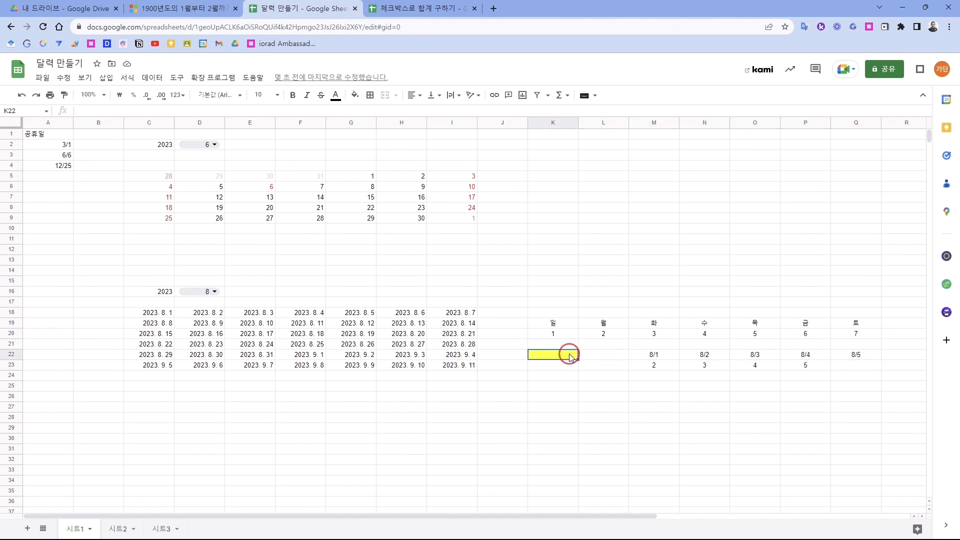
click(856, 366)
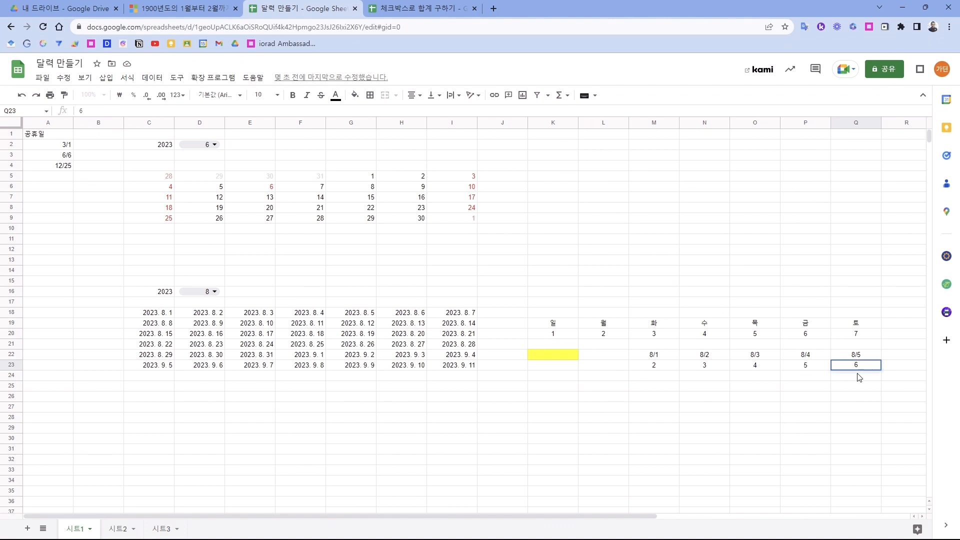
drag(655, 334, 849, 334)
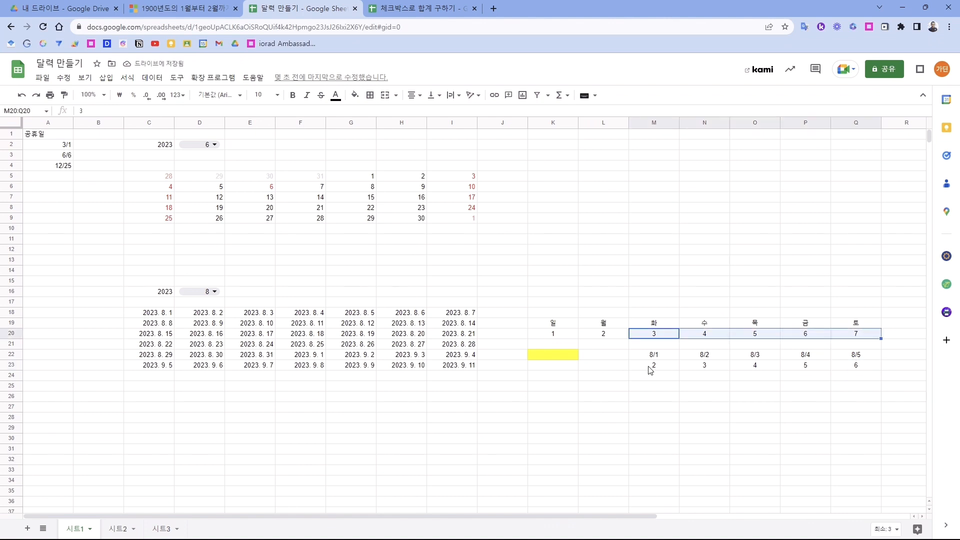
drag(650, 365, 860, 372)
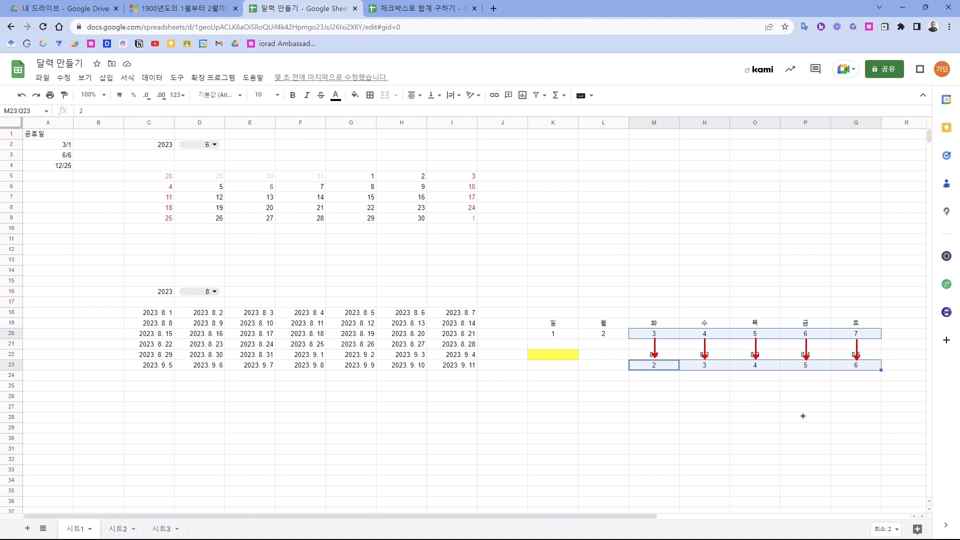
Extend the formula in C18 to =SEQUENCE(6,7,DATE(C16,D16,1)-WEEKDAY(DATE(C16,D16,1))+1)
click(159, 316)
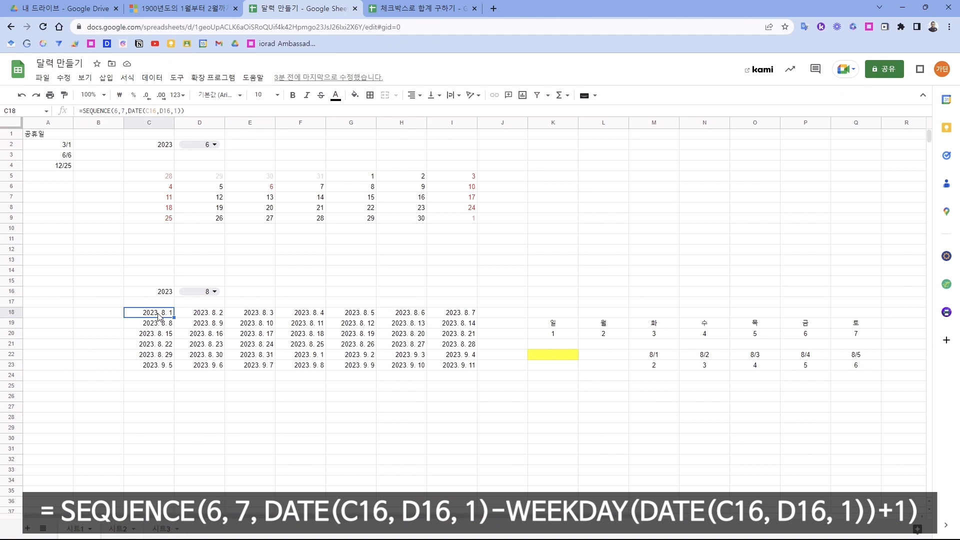
double_click(159, 316)
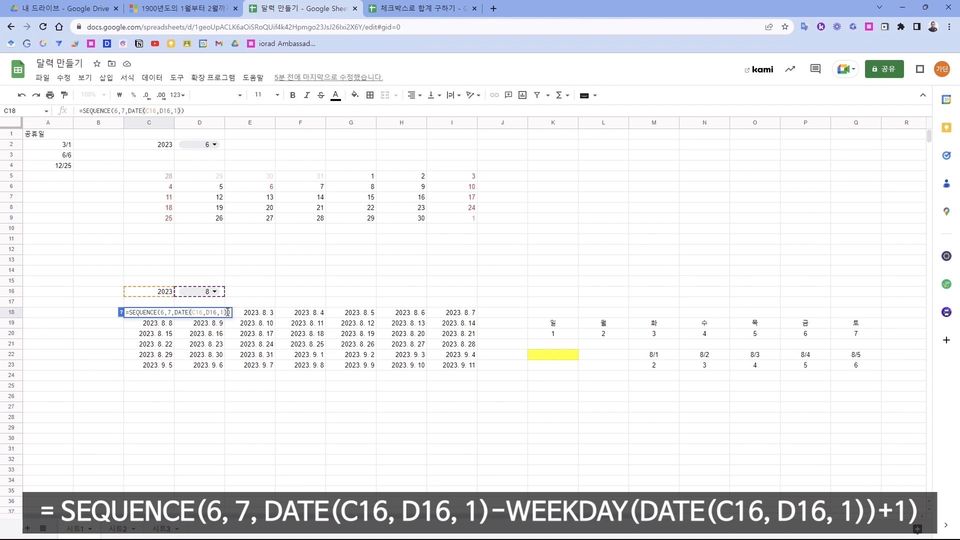
click(227, 312)
text(-WEEKDAY(d)
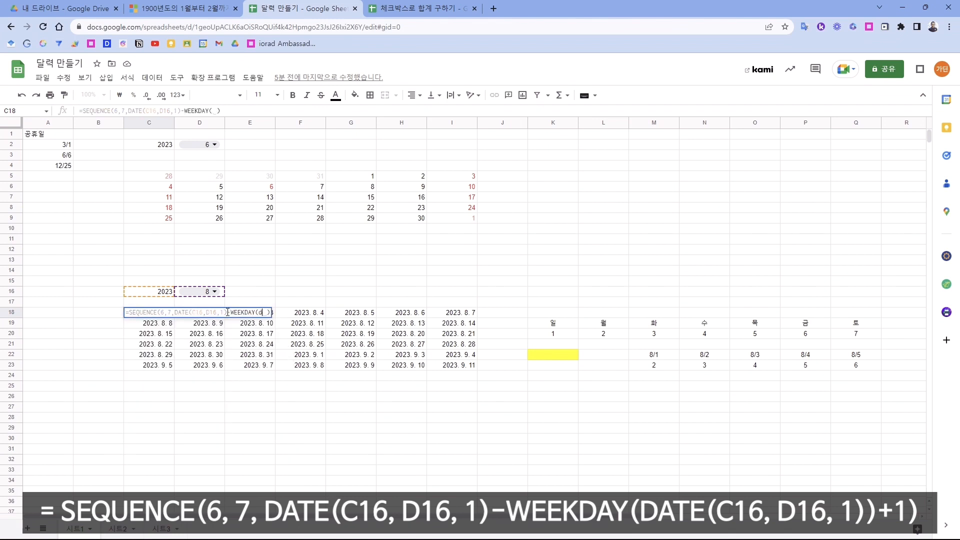
text(ATE()
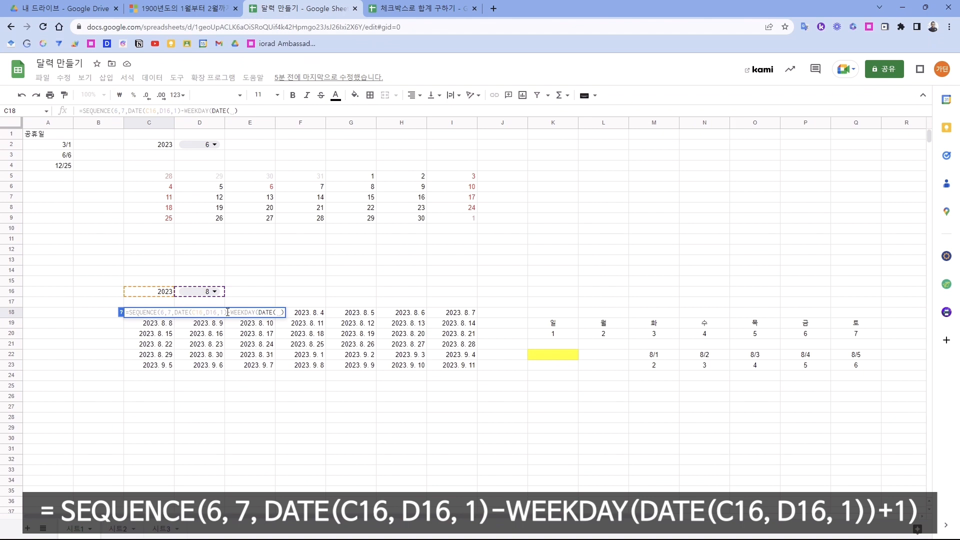
click(157, 294)
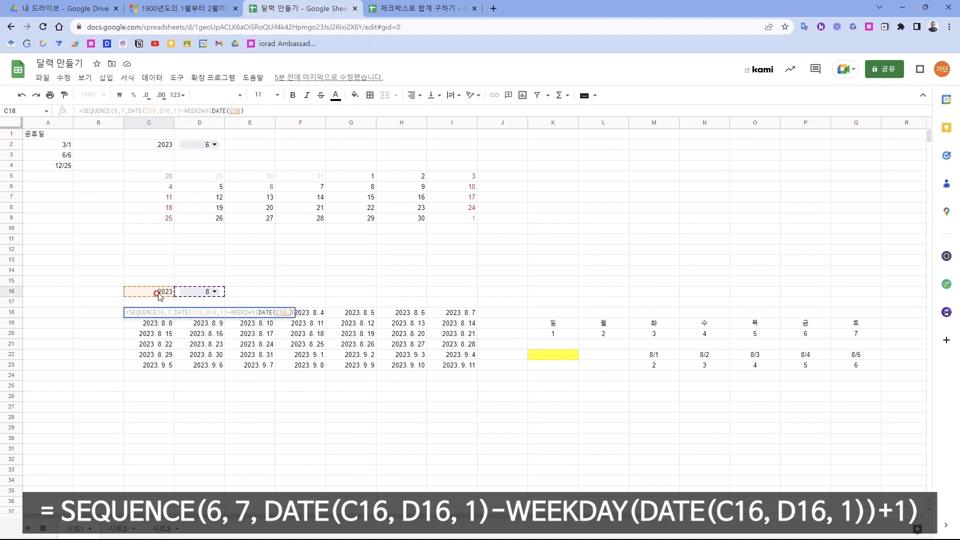
text(,)
click(194, 292)
text(,1)
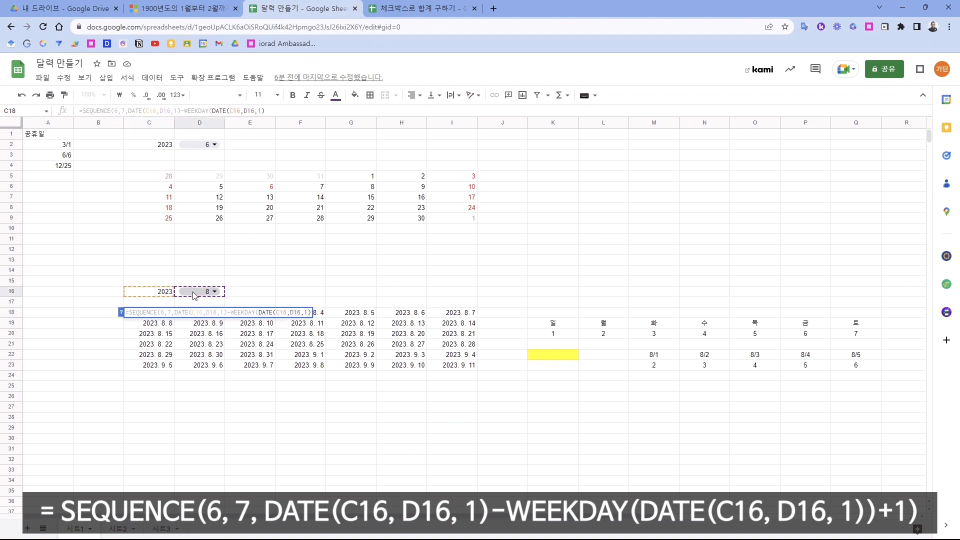
text()))
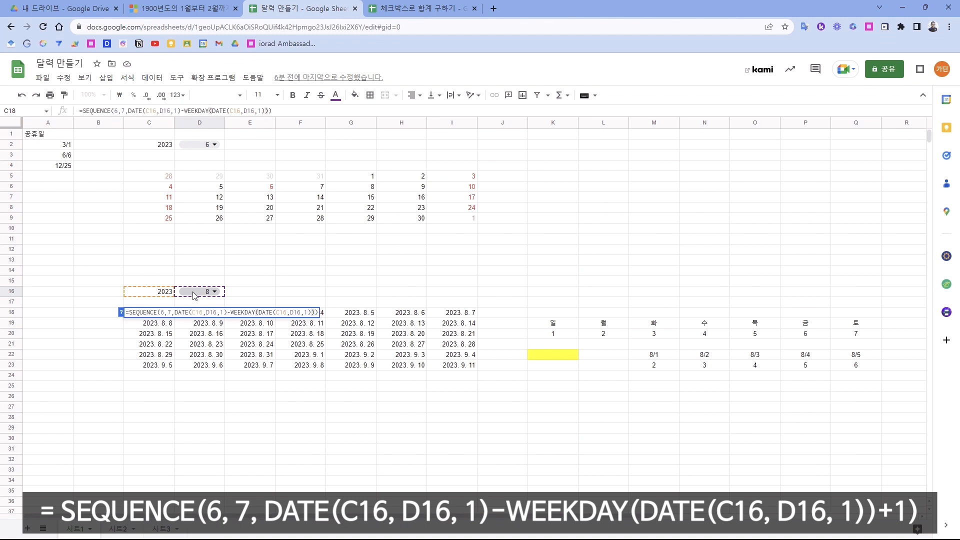
text(+1)
key(Return)
Test the lower calendar by setting the month in D16 to 1 and to 2, and check the first day's cell
click(214, 291)
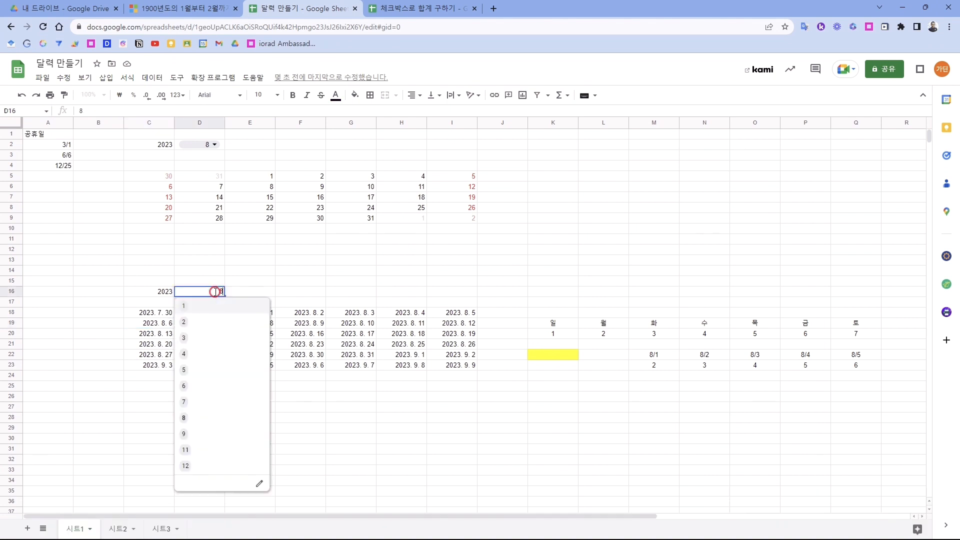
click(203, 310)
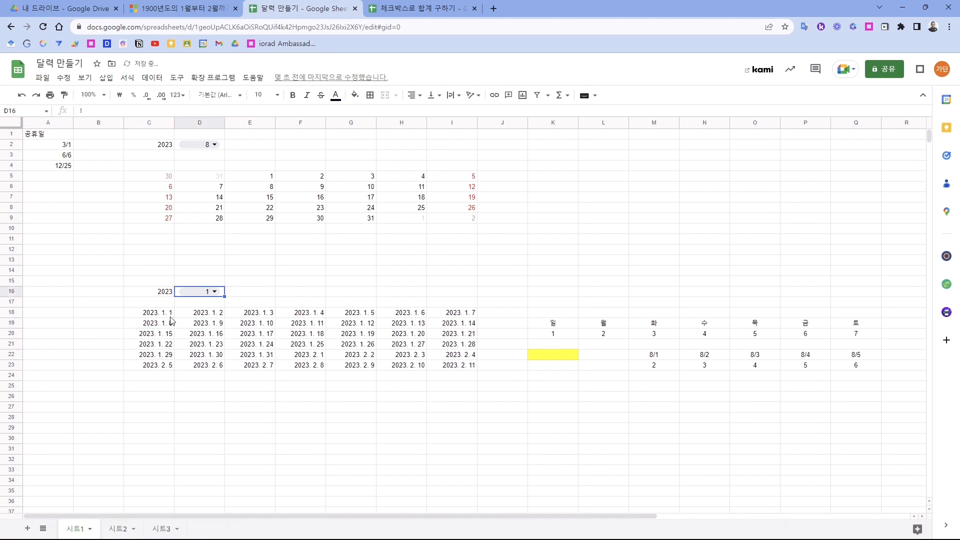
click(214, 292)
click(198, 324)
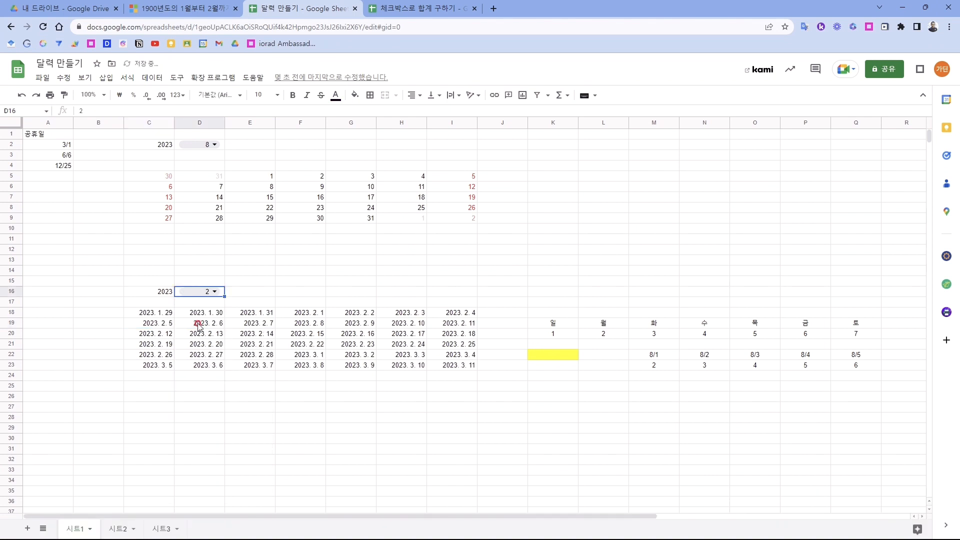
click(289, 313)
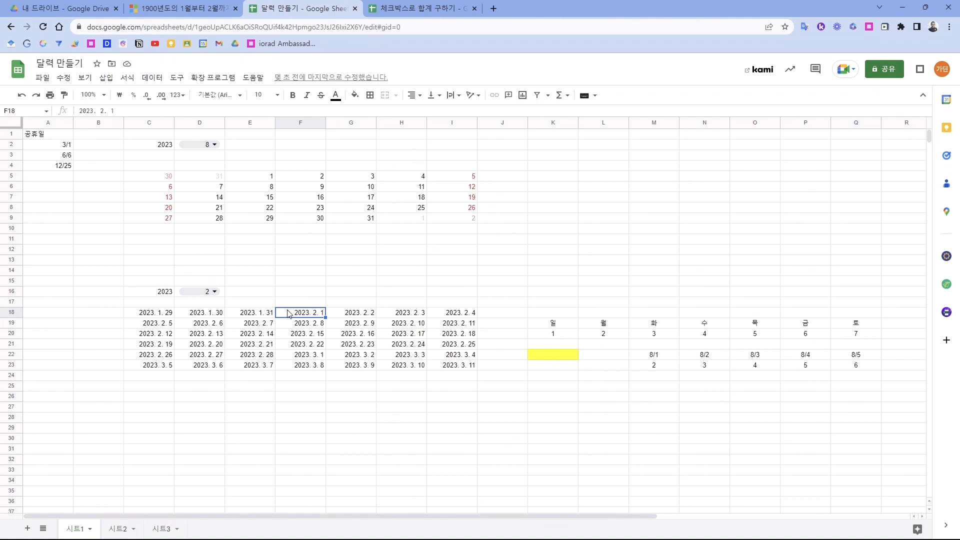
Create a conditional formatting rule for the lower calendar range C18:I23 that uses a custom formula
drag(150, 312, 447, 367)
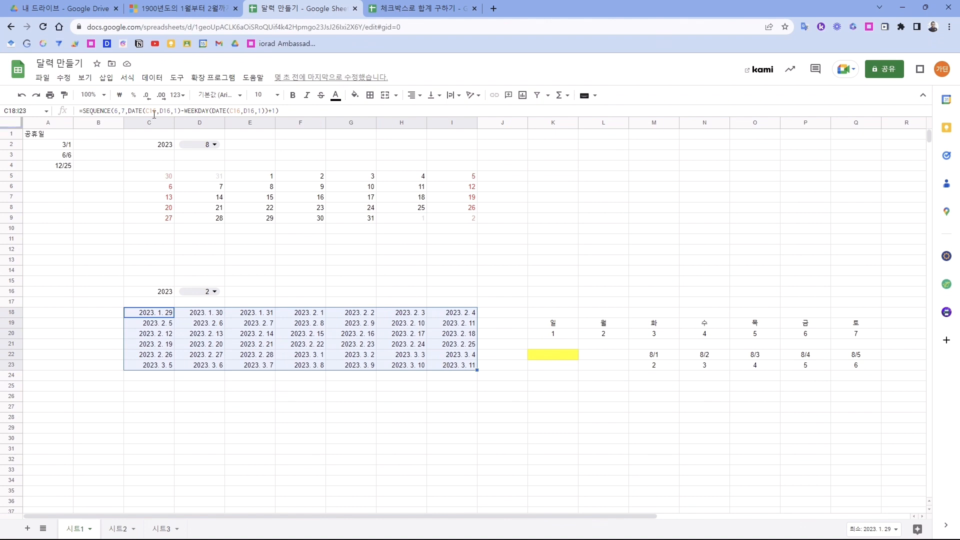
click(127, 77)
click(153, 247)
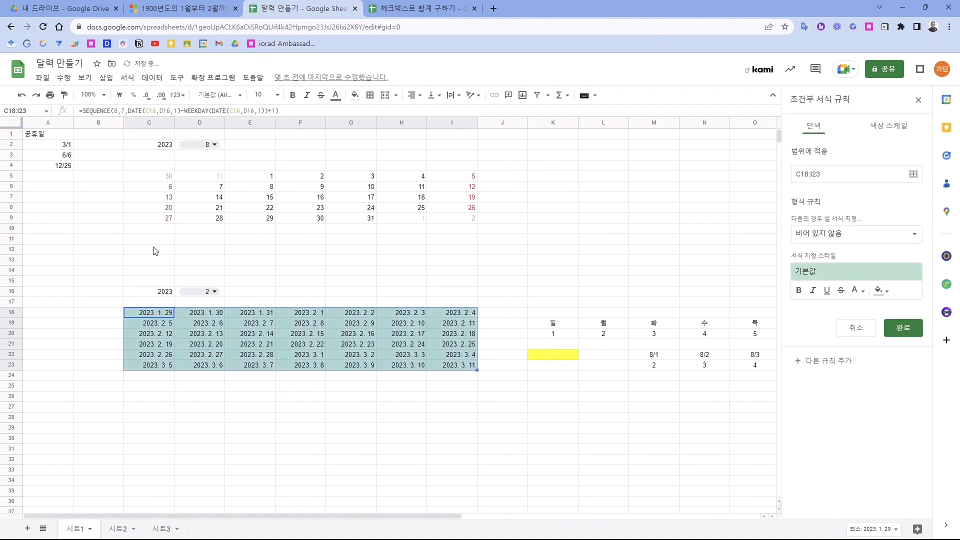
click(836, 175)
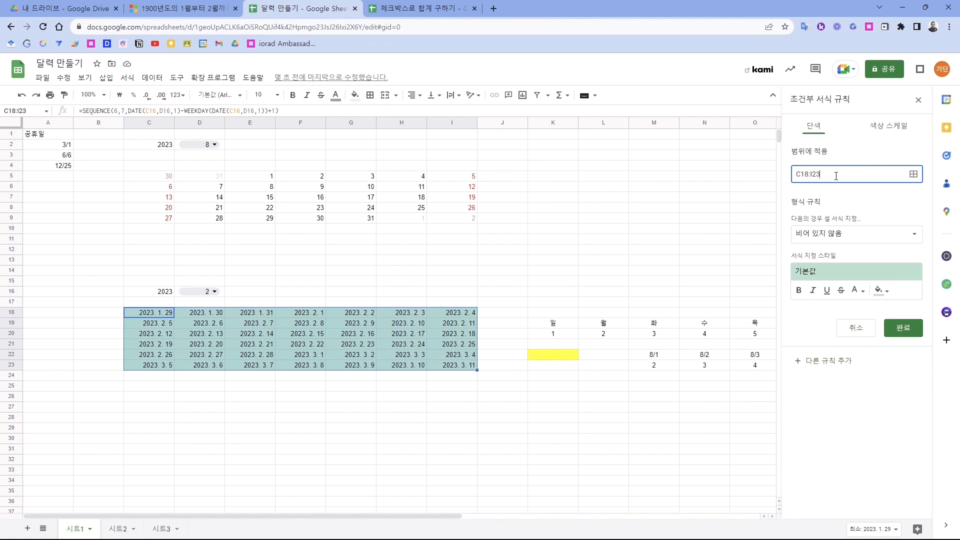
click(850, 233)
scroll(846, 440, down, 2)
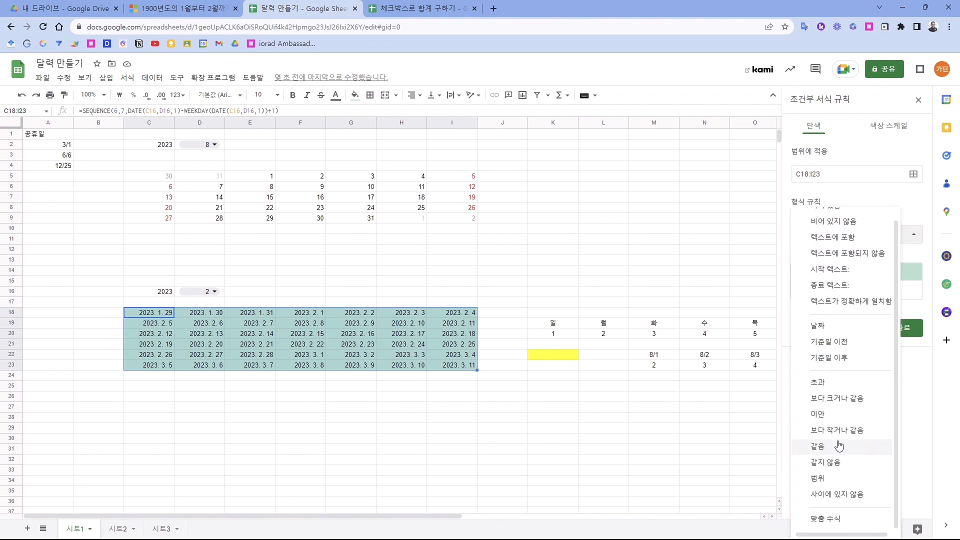
click(842, 519)
click(842, 257)
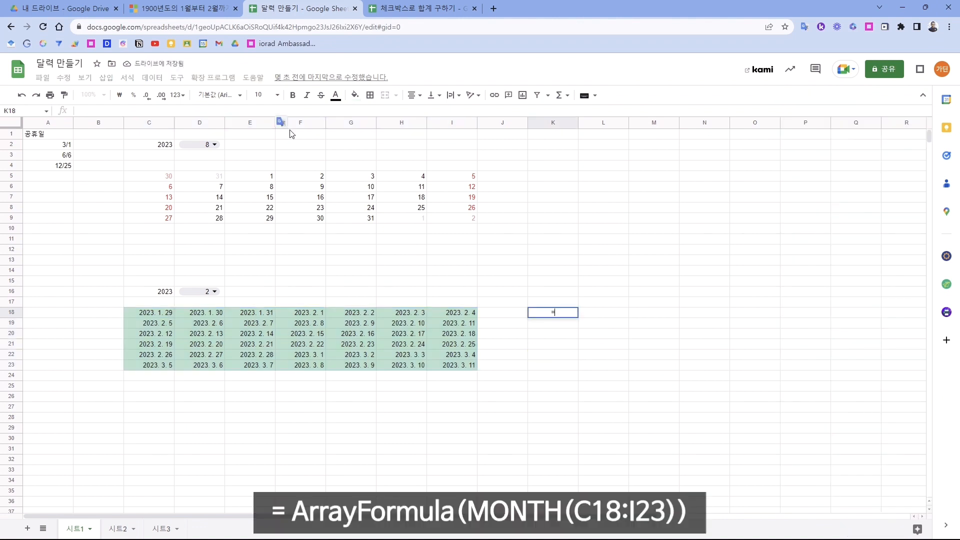
Enter =ArrayFormula(MONTH(C18:I23)) in K18 and examine which cells of the resulting grid fall outside the chosen month
text(=MONTH()
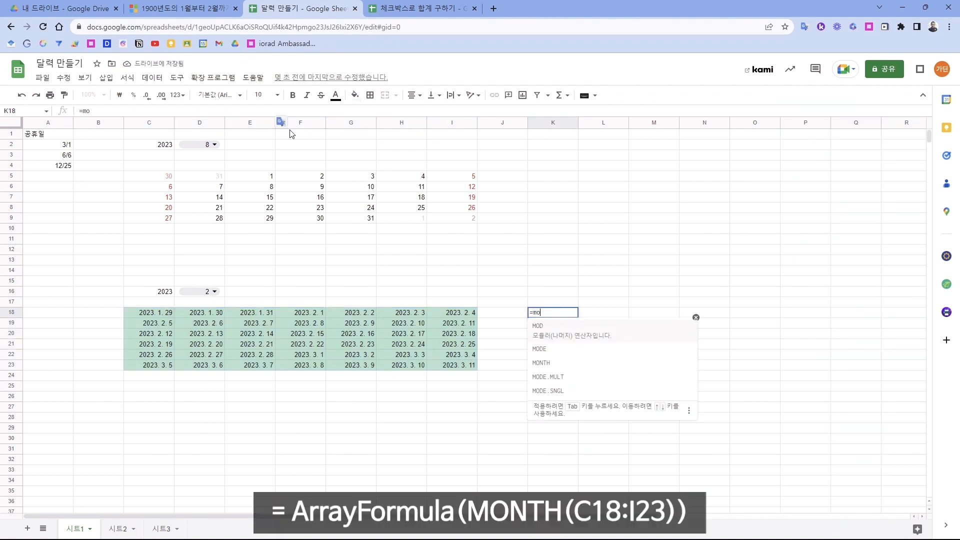
drag(149, 313, 468, 371)
text())
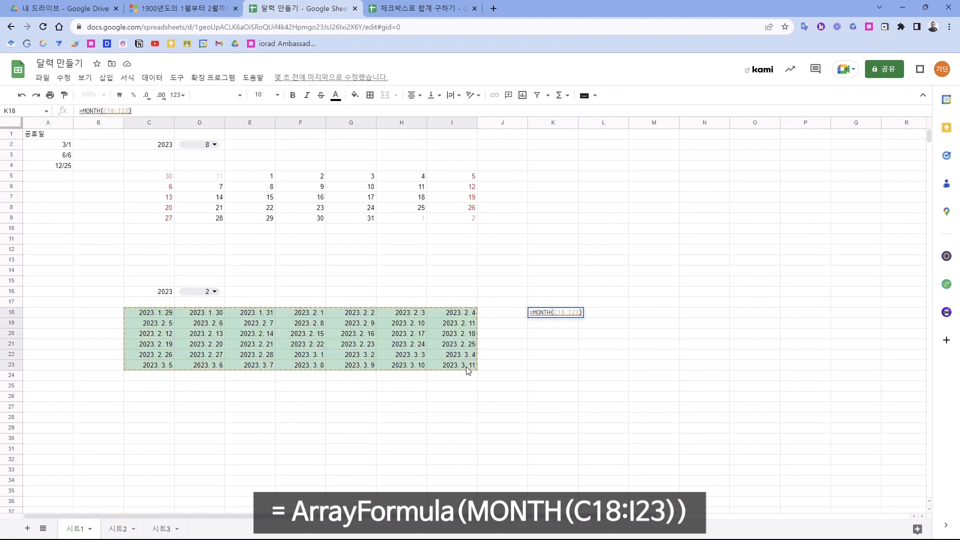
key(ctrl+shift+Return)
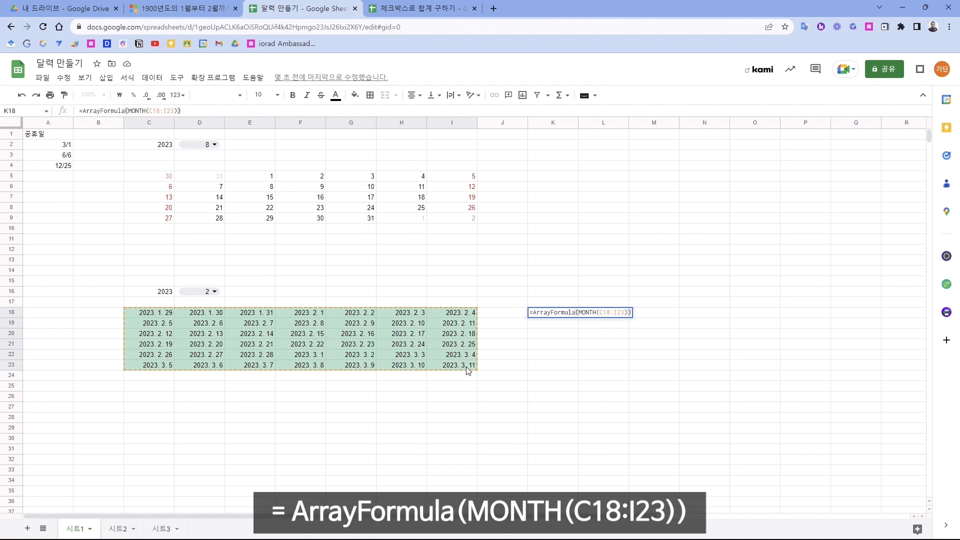
key(Return)
click(552, 314)
shift+click(613, 315)
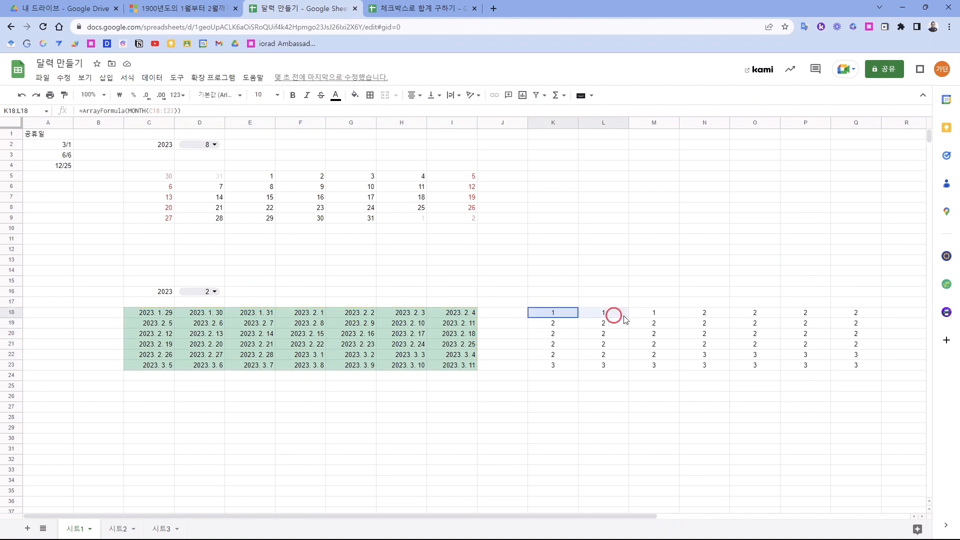
drag(623, 316, 642, 315)
drag(695, 356, 853, 360)
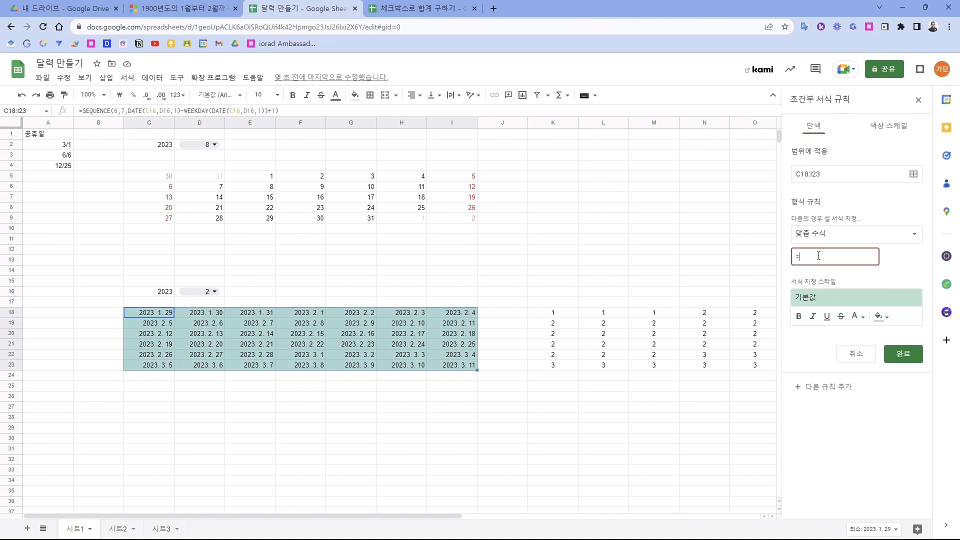
Set the custom formula of the C18:I23 rule to =MONTH(C18)<>$D$16
text(MONTH()
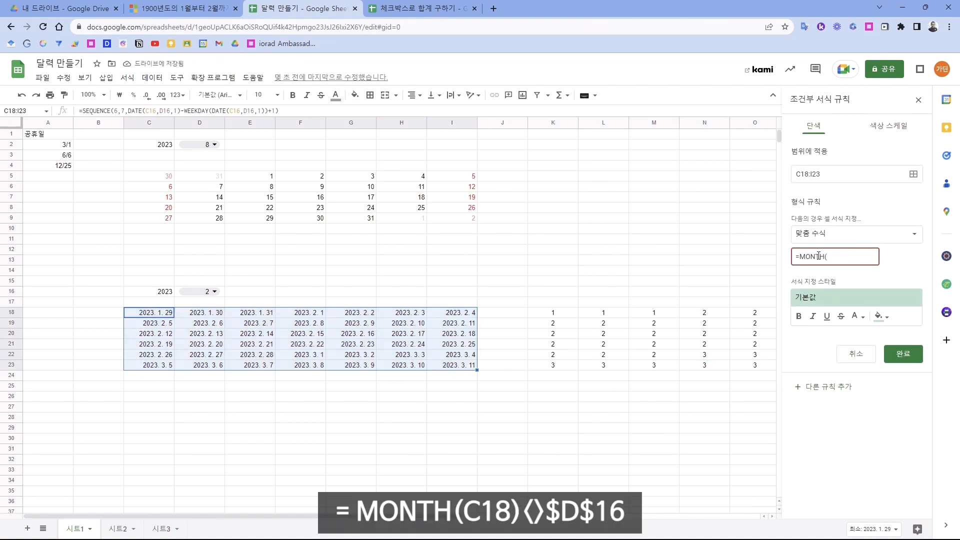
text(C18)<>D)
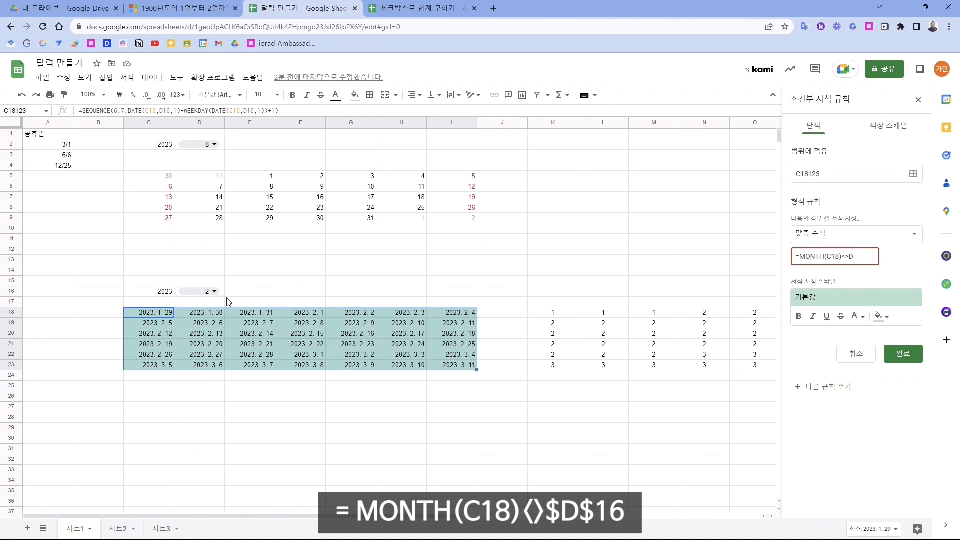
click(223, 295)
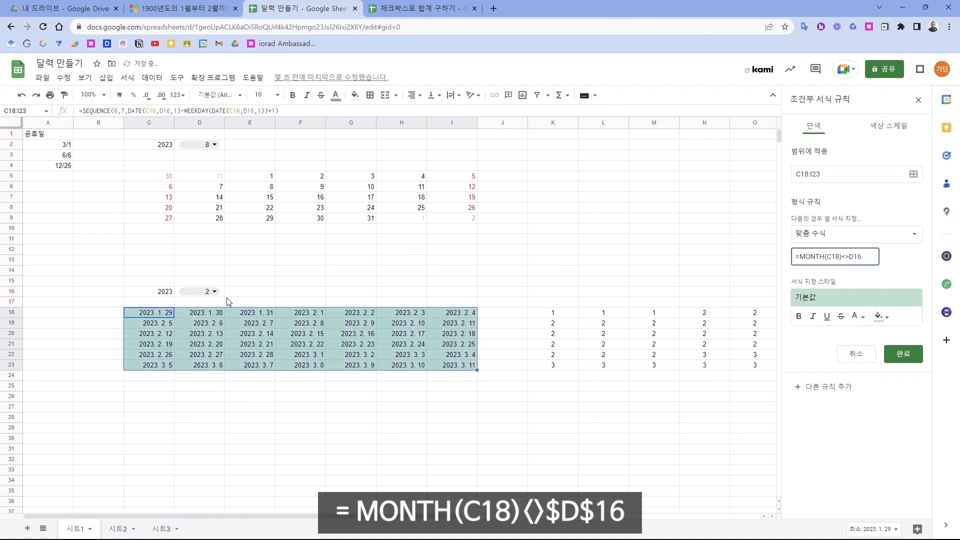
key(F4)
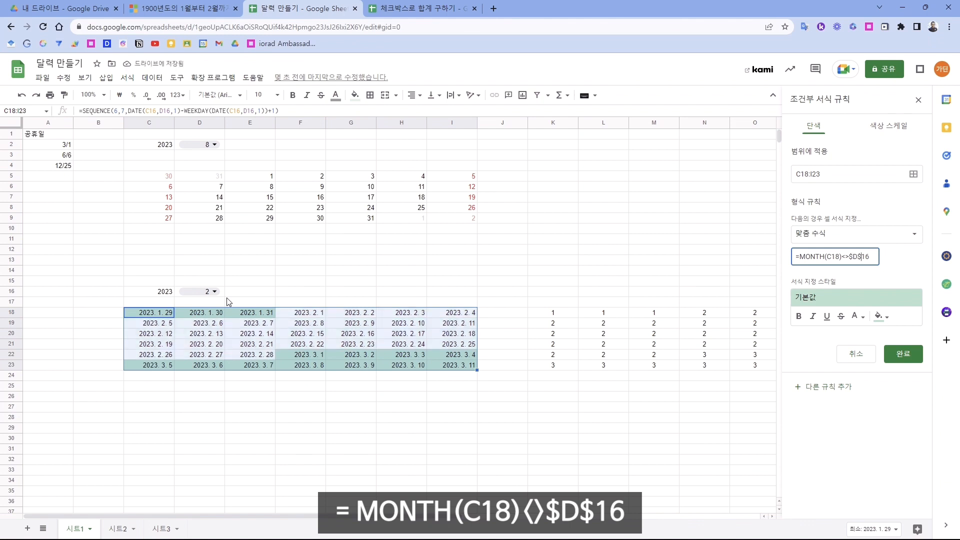
Give the other-month rule a white fill and gray text, and save it
click(880, 315)
click(880, 350)
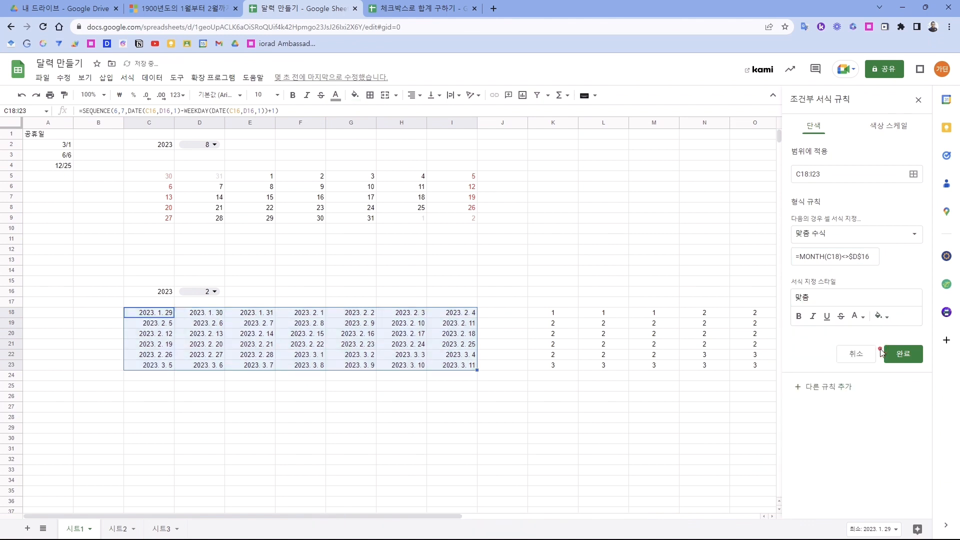
click(857, 316)
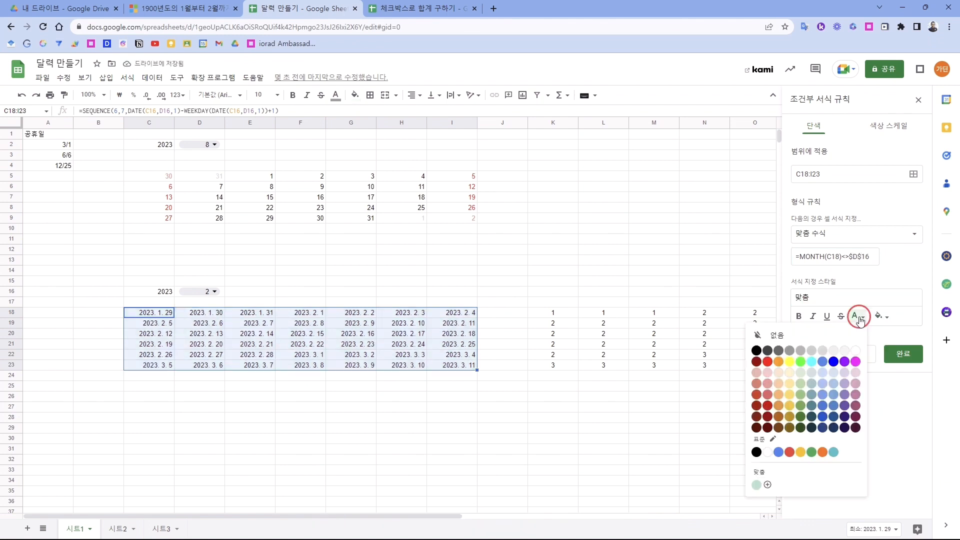
click(809, 350)
click(903, 354)
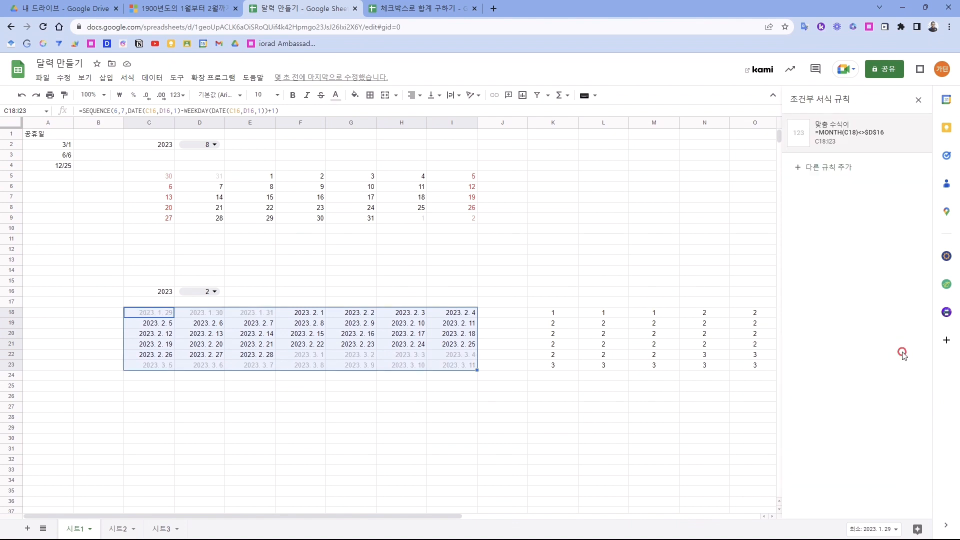
Add another conditional formatting rule for C18:I23 with the custom formula =WEEKDAY(C18)=1
click(827, 169)
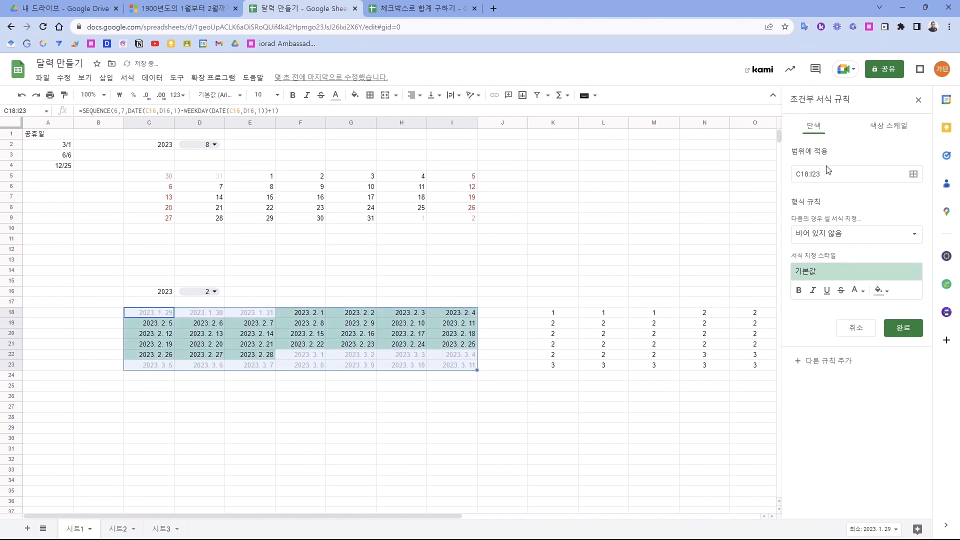
click(912, 234)
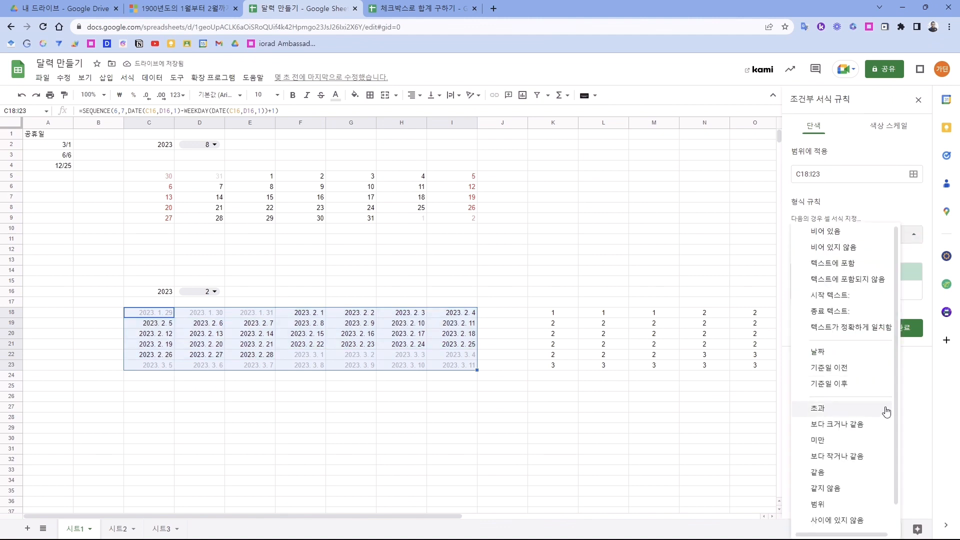
scroll(878, 450, down, 1)
click(850, 518)
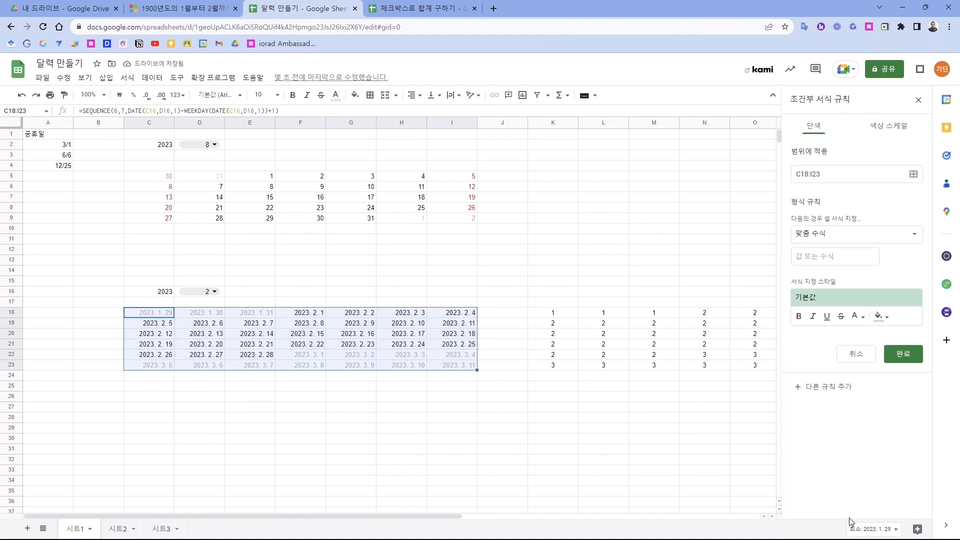
click(825, 253)
text(=)
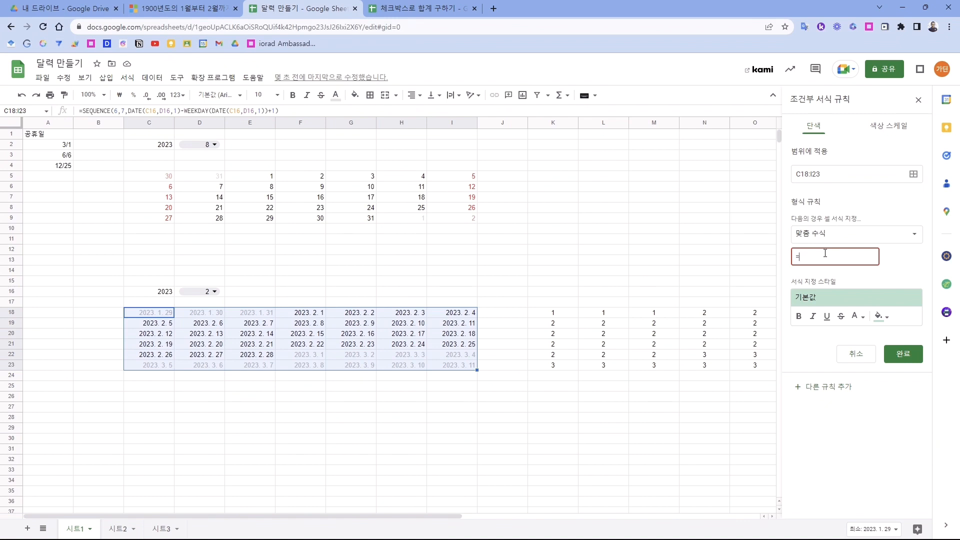
text(WEEKDAY()
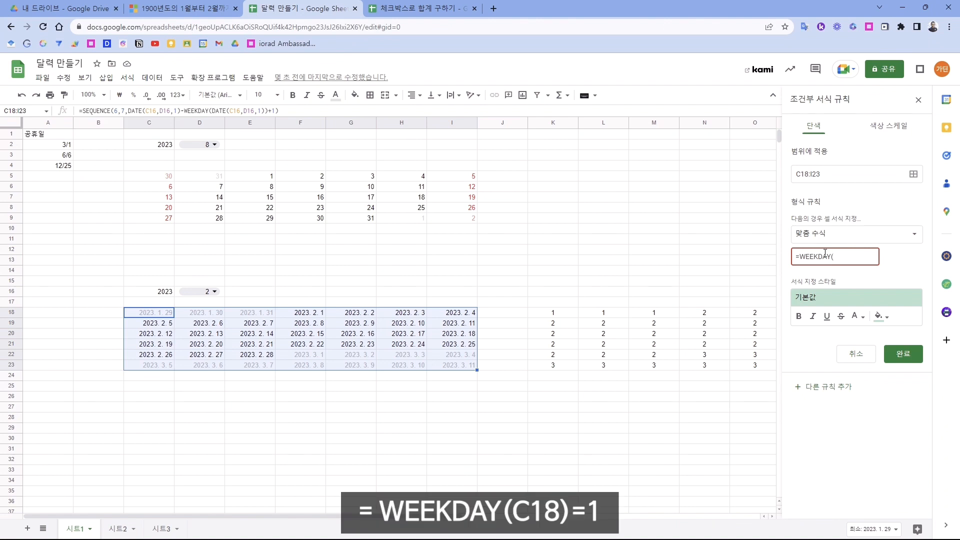
text(C18))
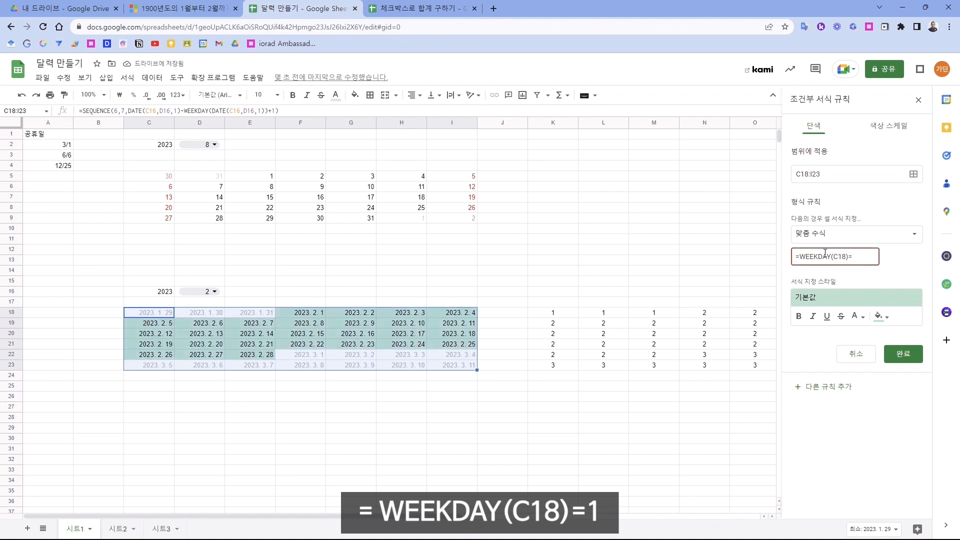
text(=1)
Save the Sunday rule with a white fill and red text, and check the Sunday dates in C18, C19 and C23
click(881, 316)
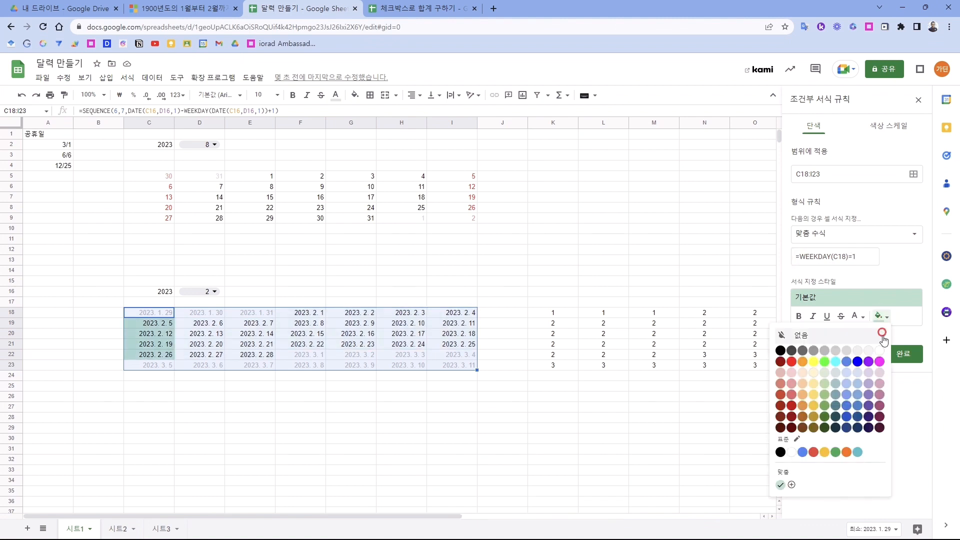
click(881, 348)
click(855, 316)
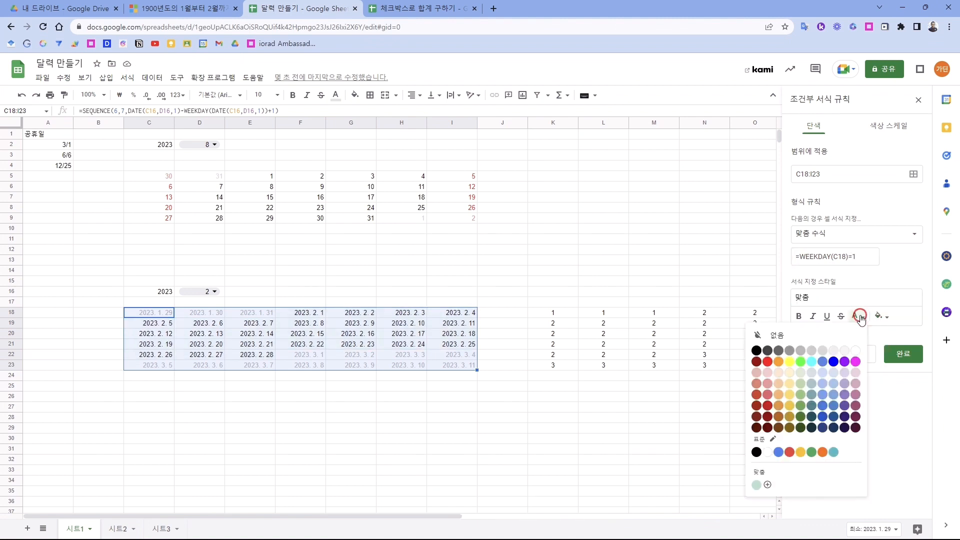
click(765, 363)
click(902, 353)
click(115, 323)
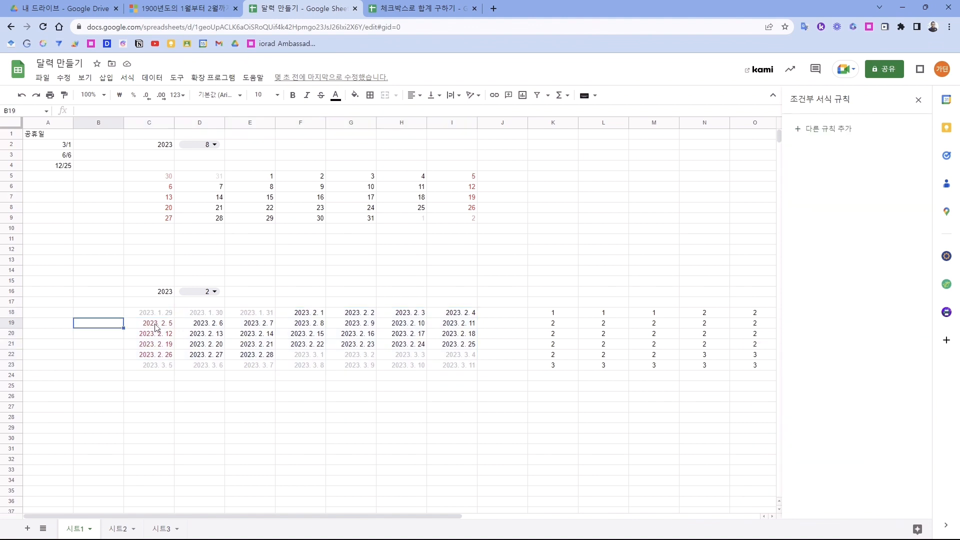
click(156, 326)
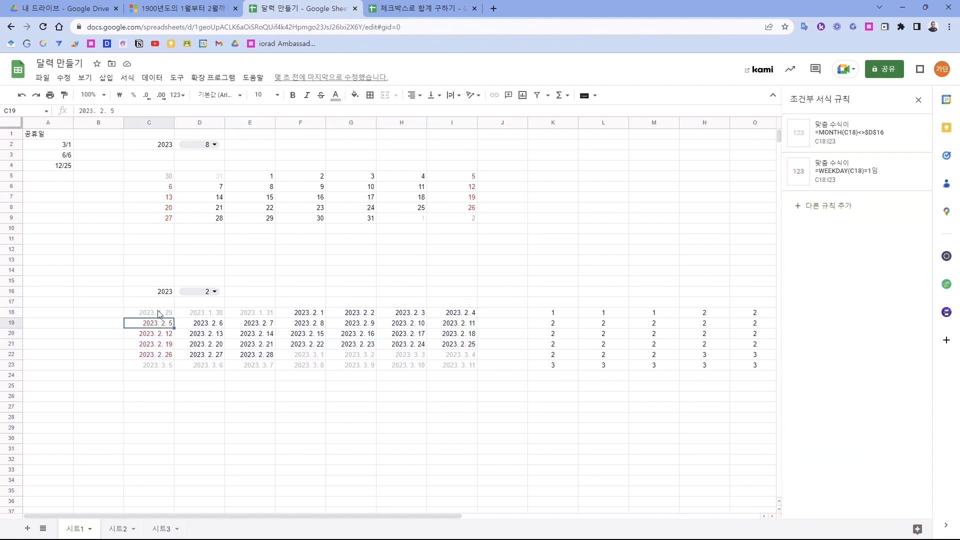
click(160, 314)
click(156, 366)
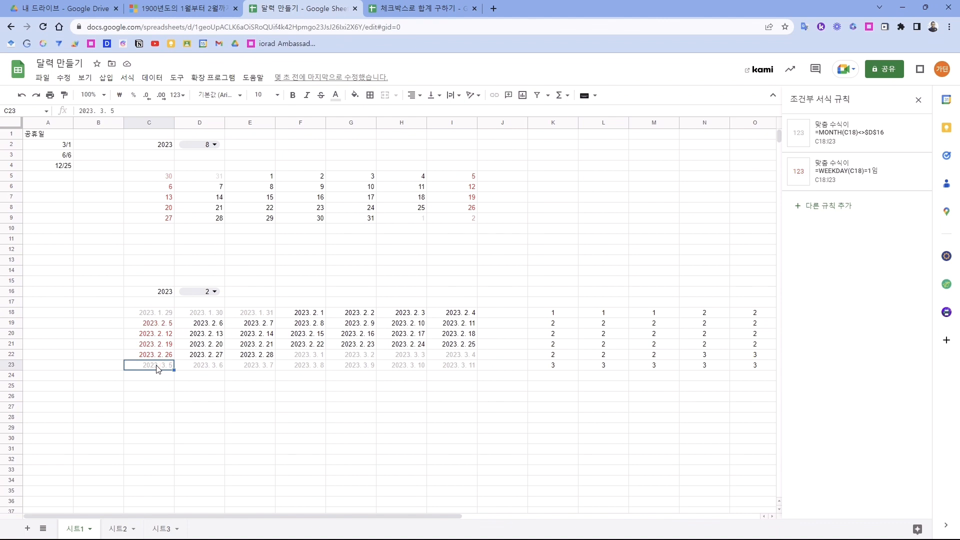
Add a third conditional formatting rule for C18:I23 that uses a custom formula
drag(150, 312, 455, 366)
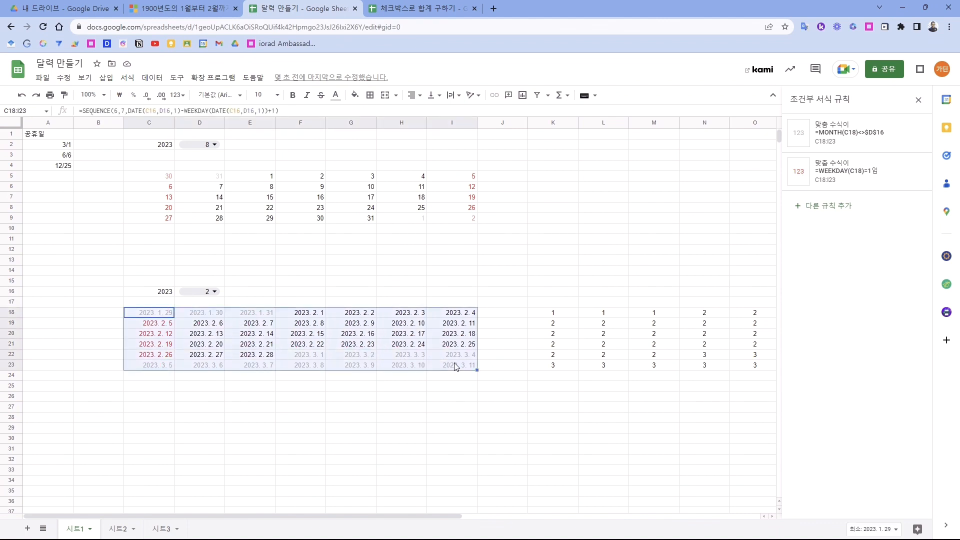
click(844, 208)
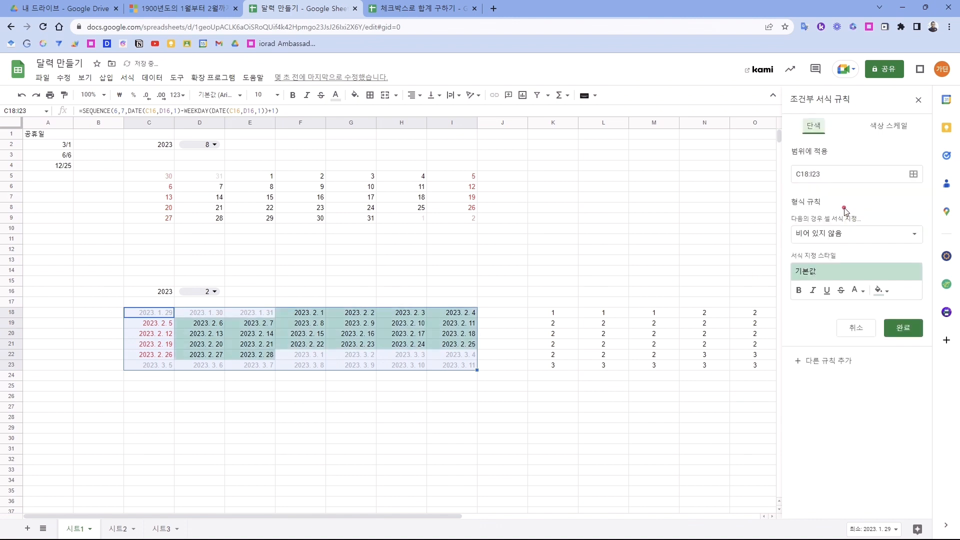
click(849, 233)
scroll(845, 520, down, 1)
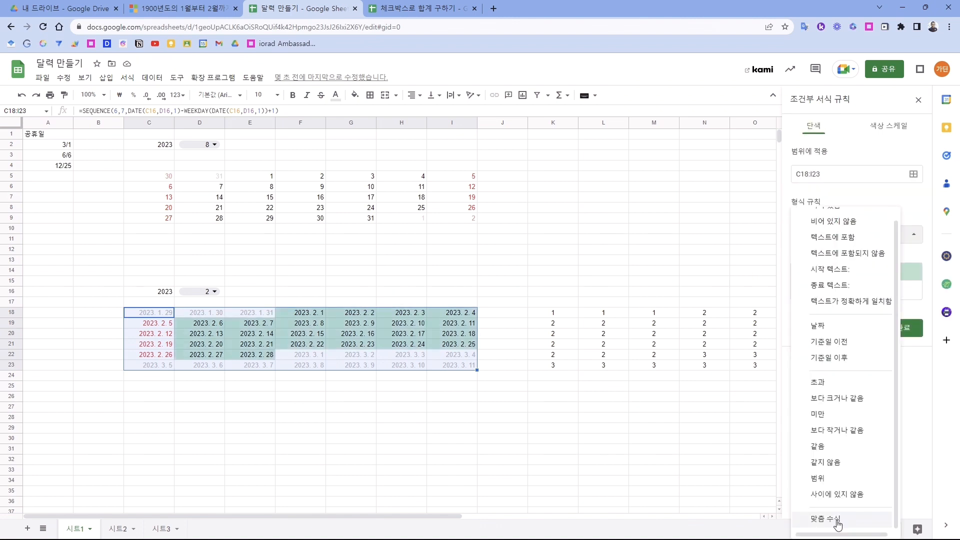
click(838, 523)
click(835, 257)
Enter =AND(WEEKDAY(C18)=1,MONTH(C18)<>$D$16) as the custom formula of the third conditional formatting rule
text(=)
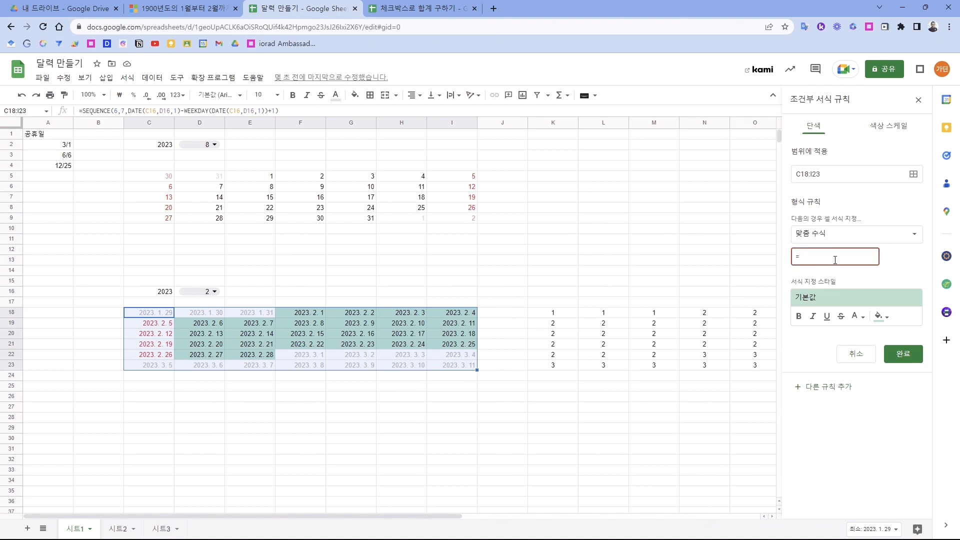
text(AND()
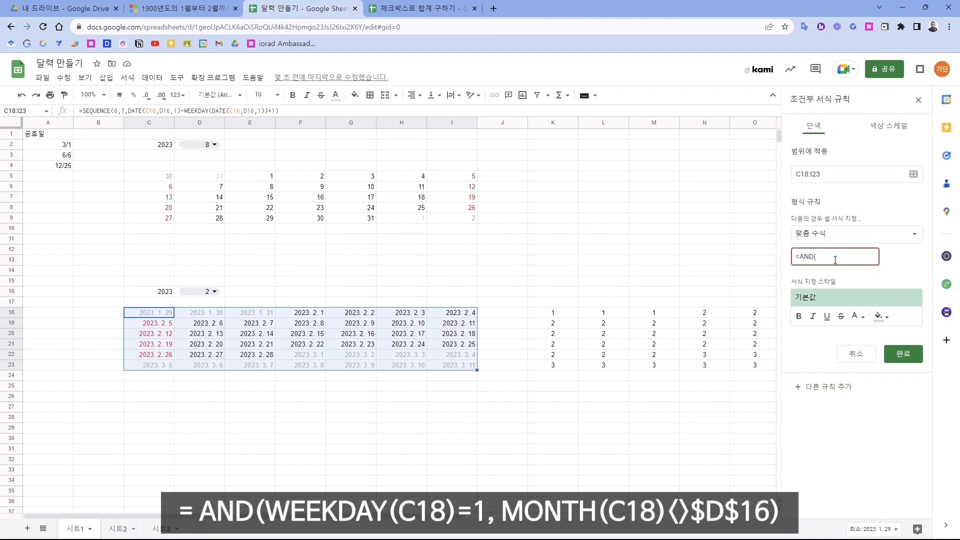
text(WE)
text(EKDAY()
text(C)
text(18)
text()=1)
text(,MONTH()
text(C18)
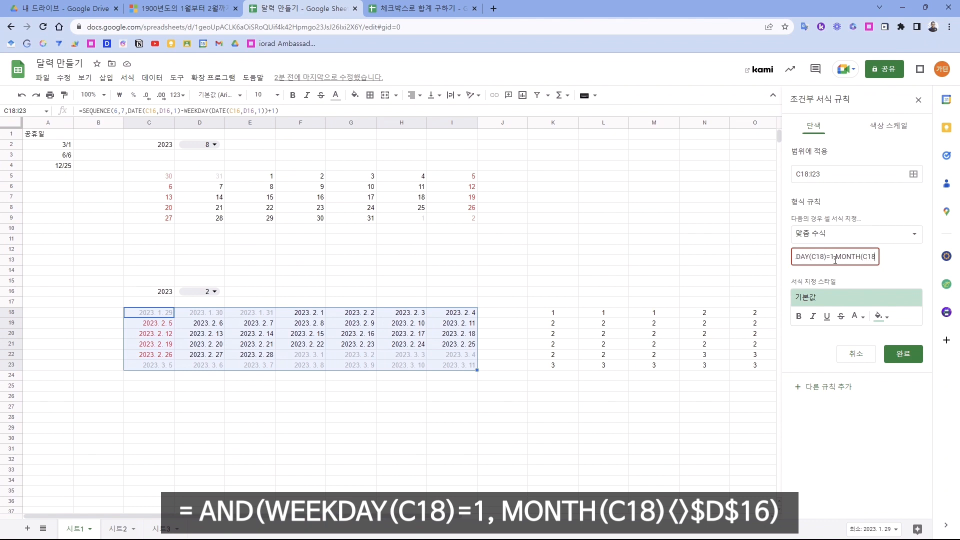
text()<>$D$16)
Save the other-month Sunday rule with a white fill and light red text, and move it above the other rules
click(857, 317)
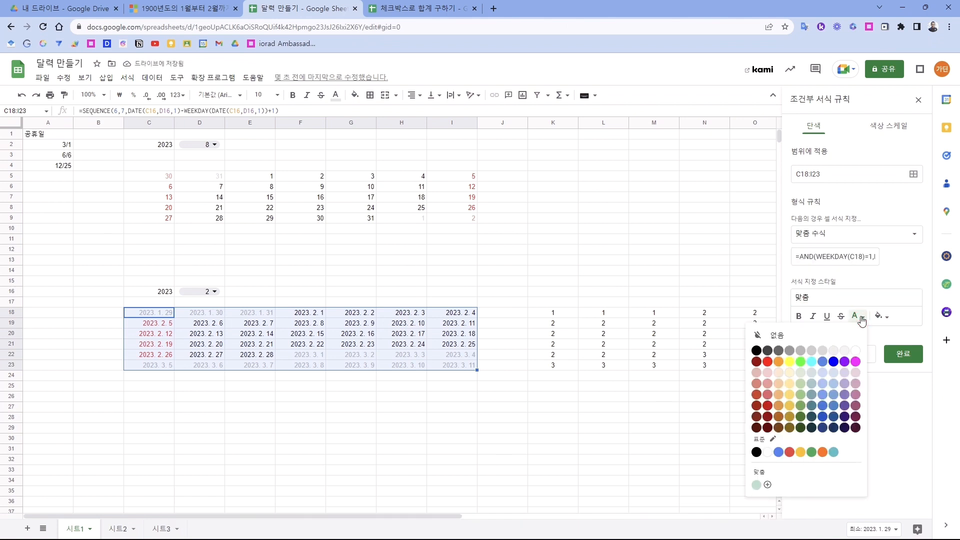
click(767, 383)
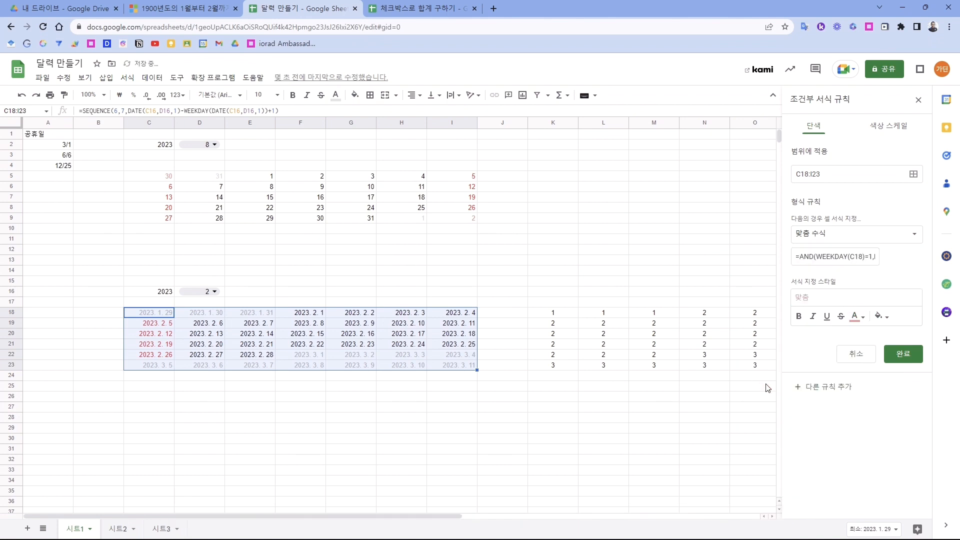
click(199, 318)
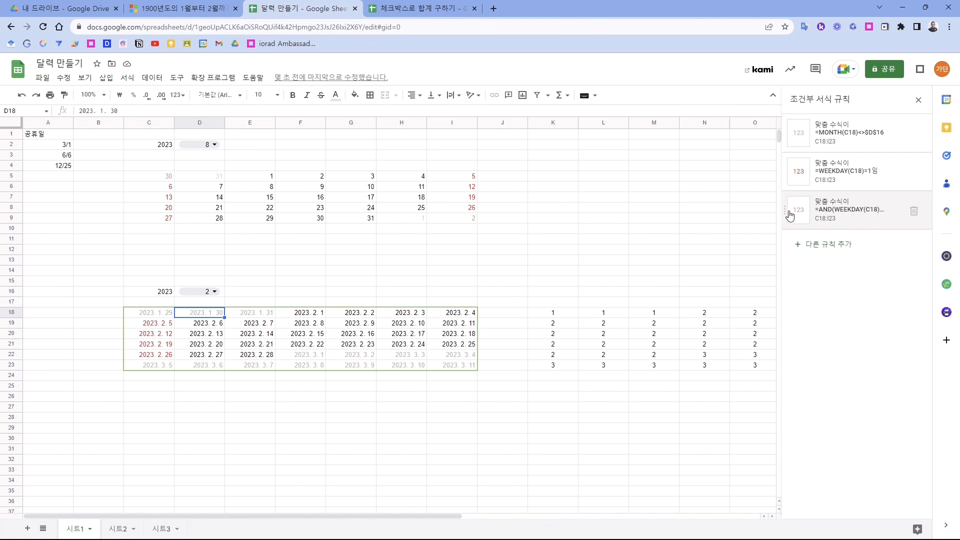
drag(785, 210, 791, 129)
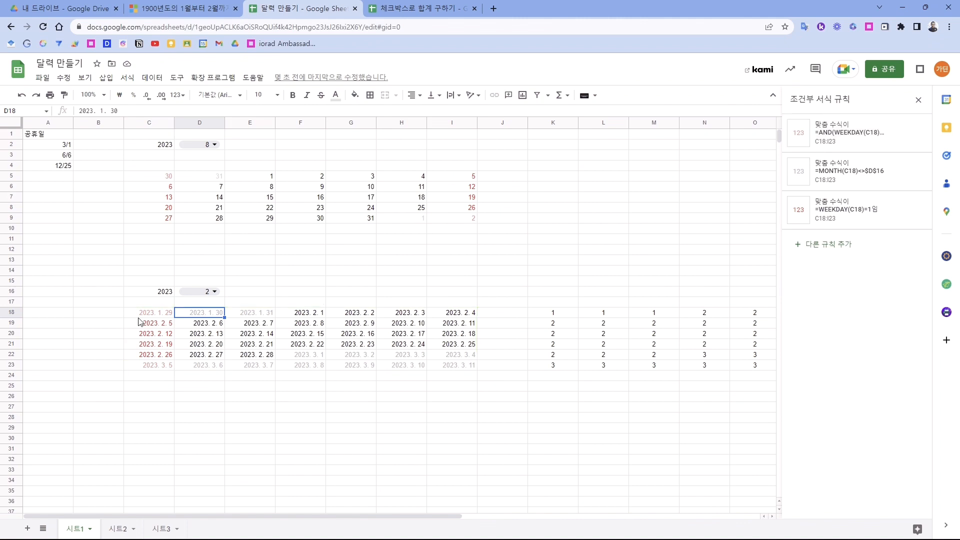
Add a conditional formatting rule for C18:I23 with the custom formula =WEEKDAY(C18)=7, a white fill and blue text
drag(149, 313, 443, 367)
click(824, 250)
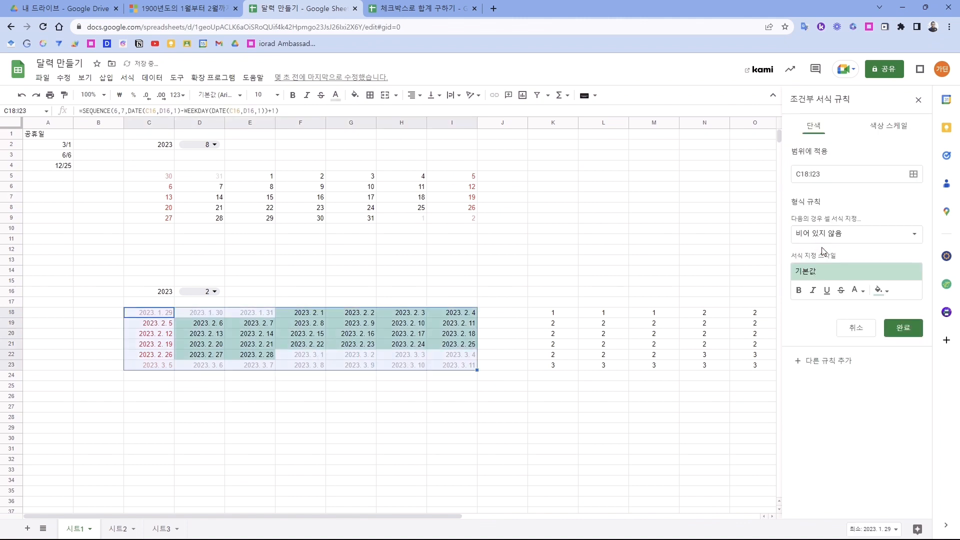
click(825, 234)
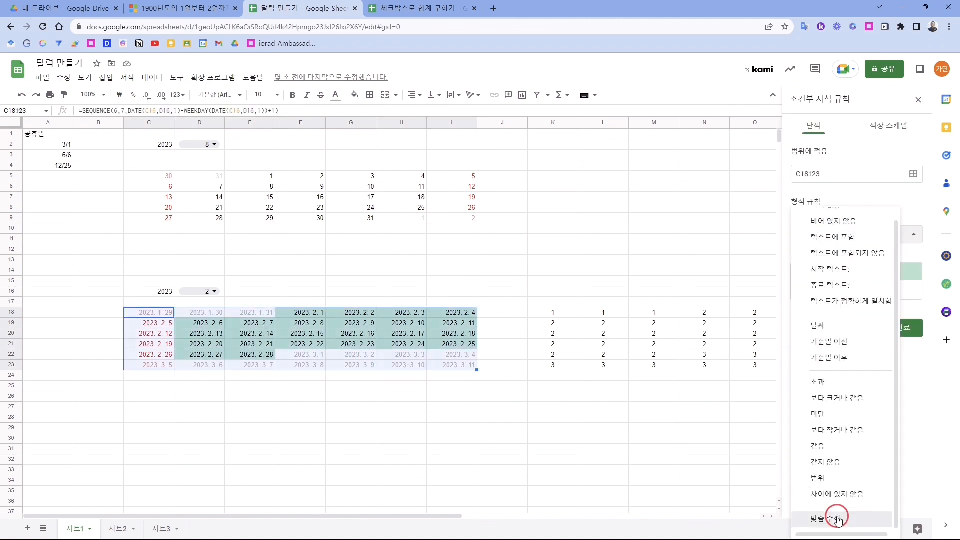
click(837, 519)
click(832, 257)
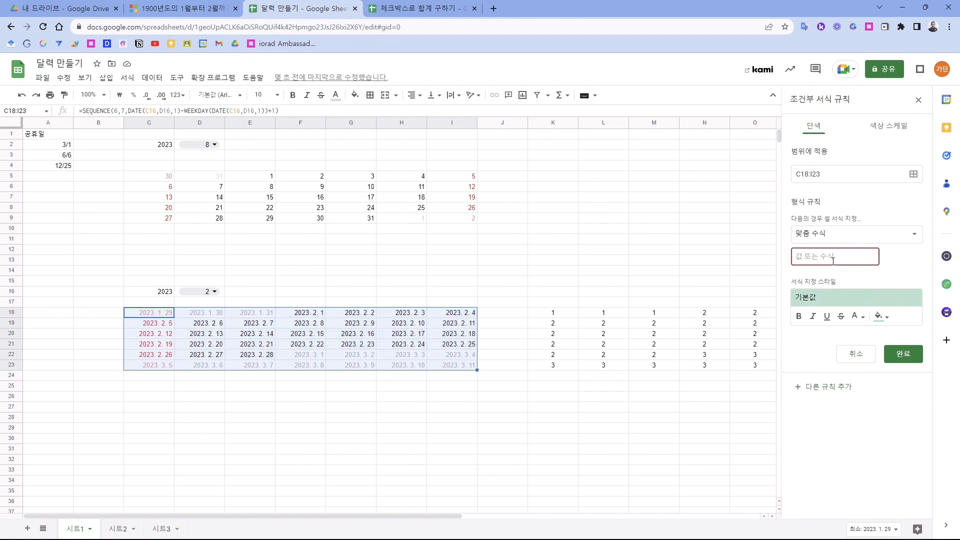
text(=WEEKDAY()
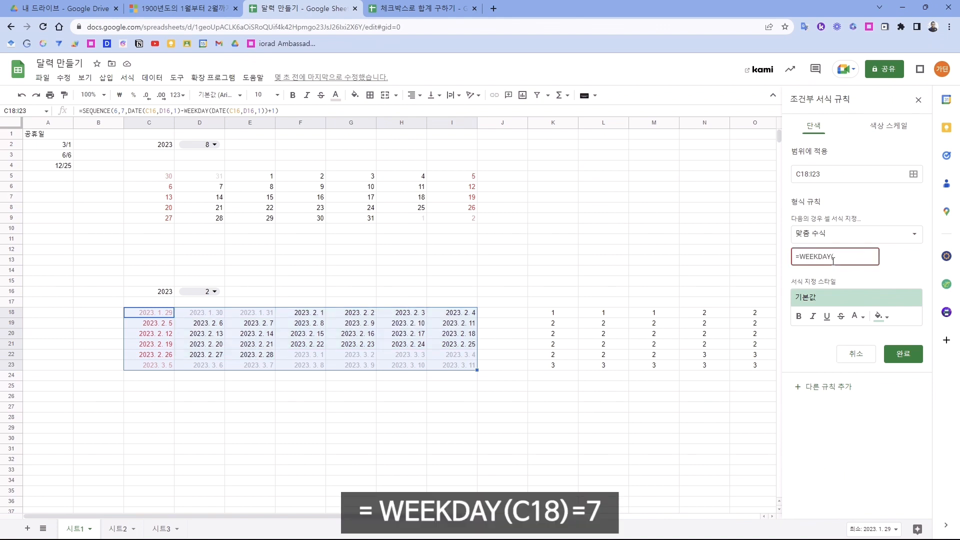
text(C18)=7)
click(855, 316)
click(833, 365)
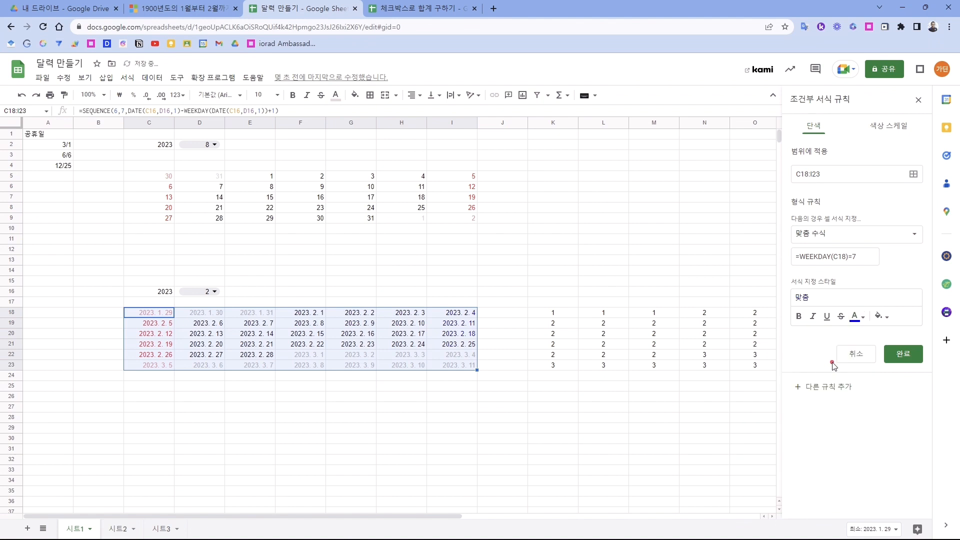
click(903, 354)
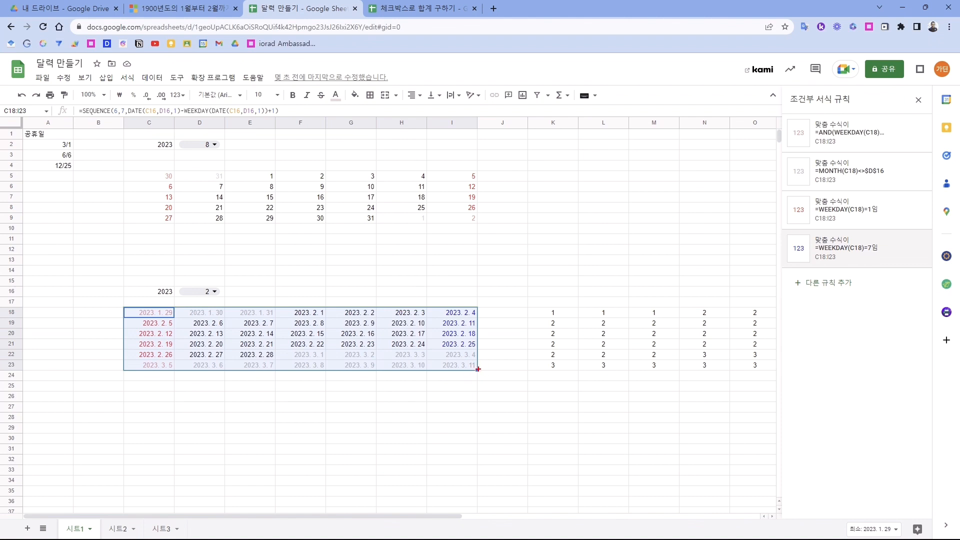
Add another conditional formatting rule for C18:I23 with the custom formula =AND(WEEKDAY(C18)=7,MONTH(C18)<>$D$16)
click(825, 283)
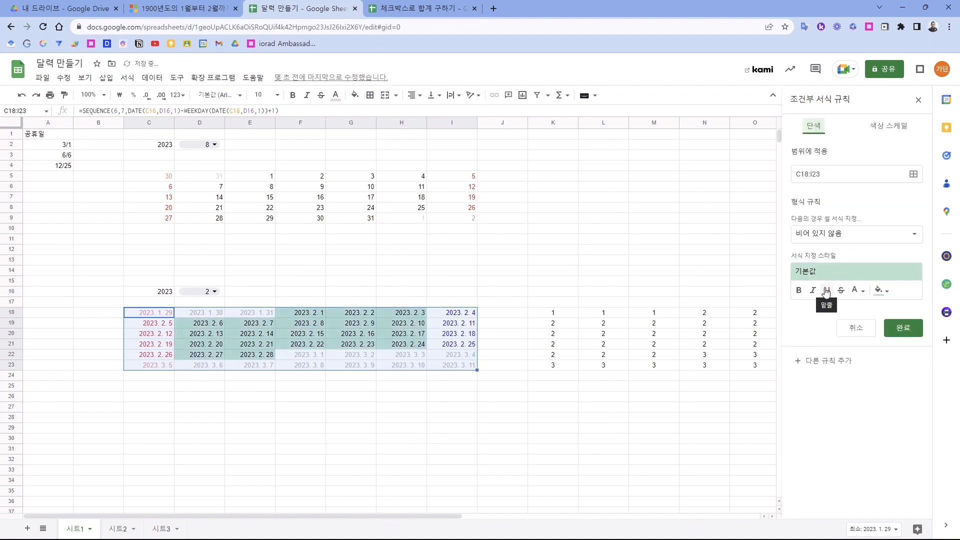
click(856, 234)
click(832, 518)
click(836, 258)
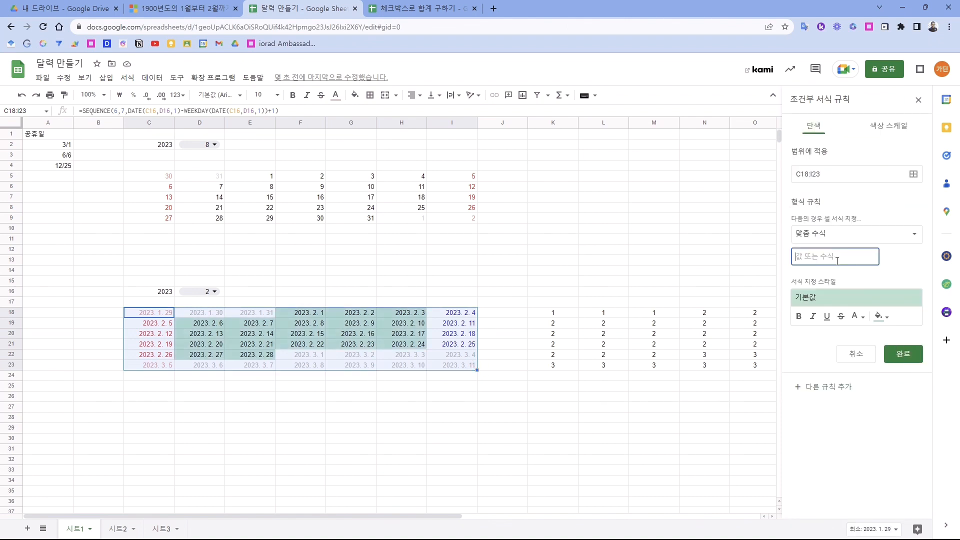
text(=AND)
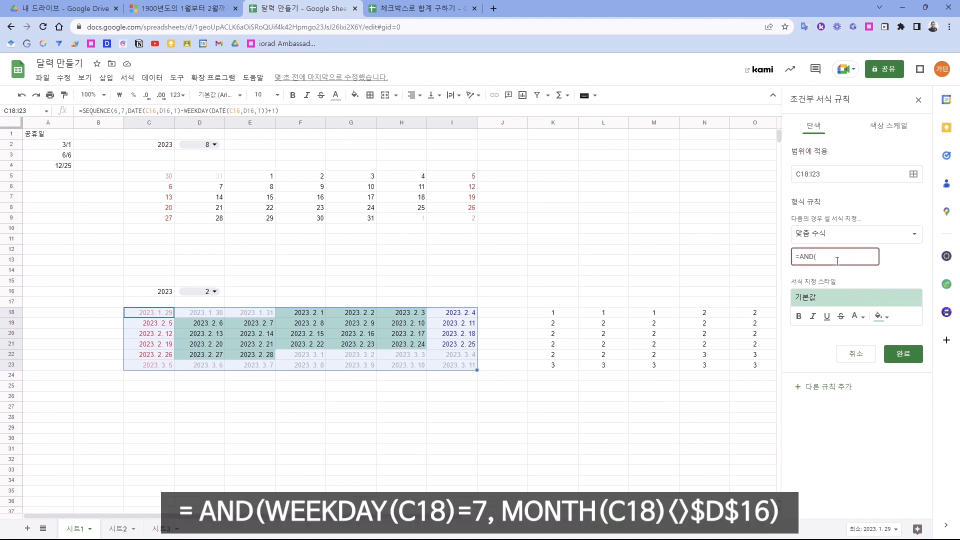
text((WEEKDAY(C)
text(18)
text()=)
text(7,MONTH()
text(C18))
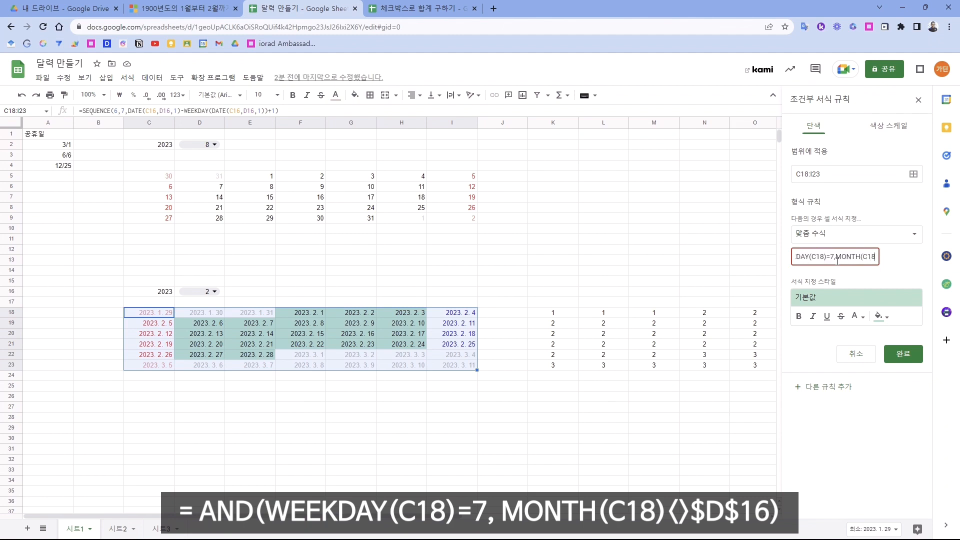
text(<>$D$16)
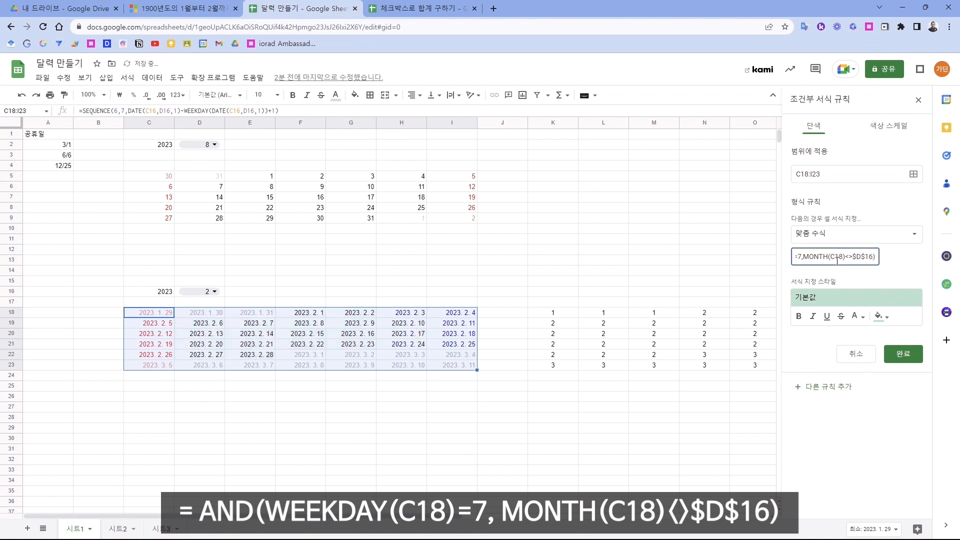
Save the other-month Saturday rule with a white fill and light blue text, and move it to first place in the rule order
click(856, 316)
click(822, 392)
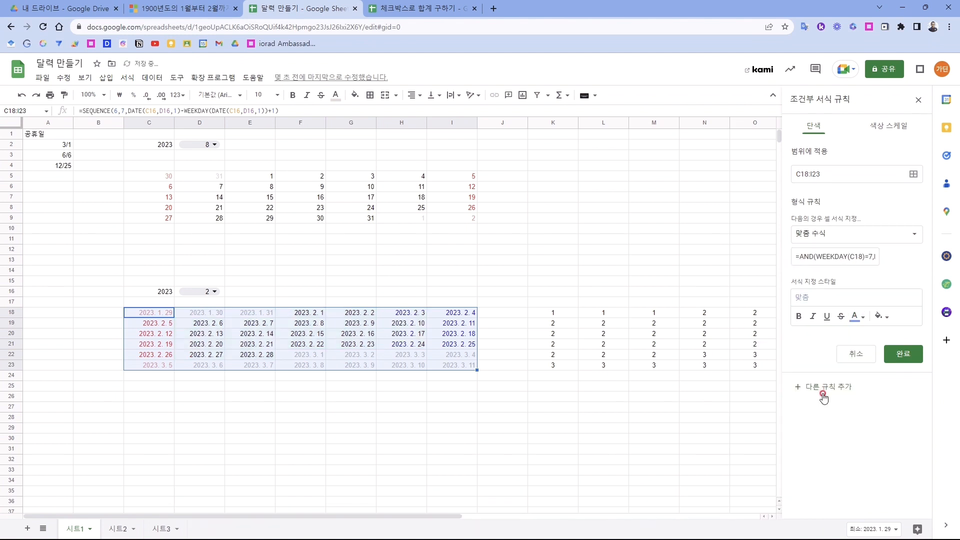
click(897, 351)
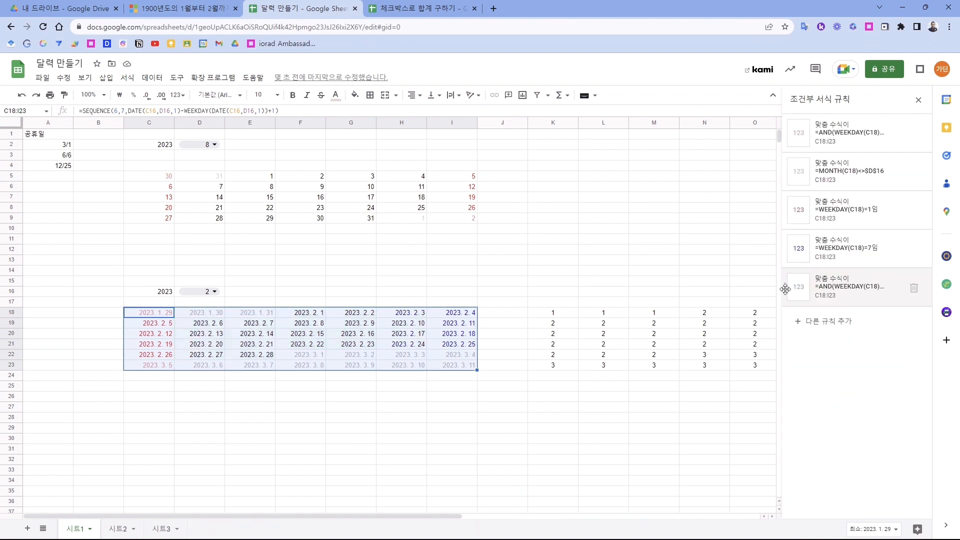
drag(784, 289, 795, 133)
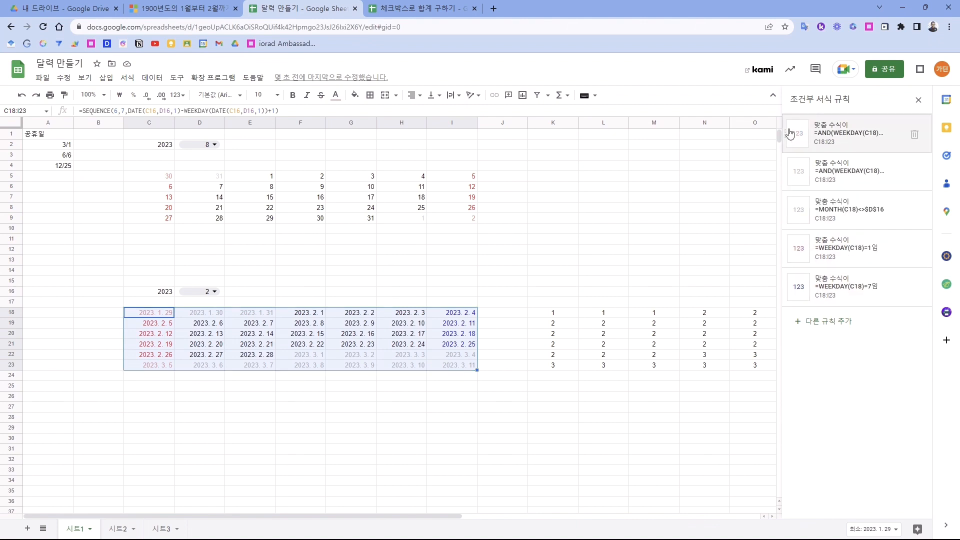
click(488, 368)
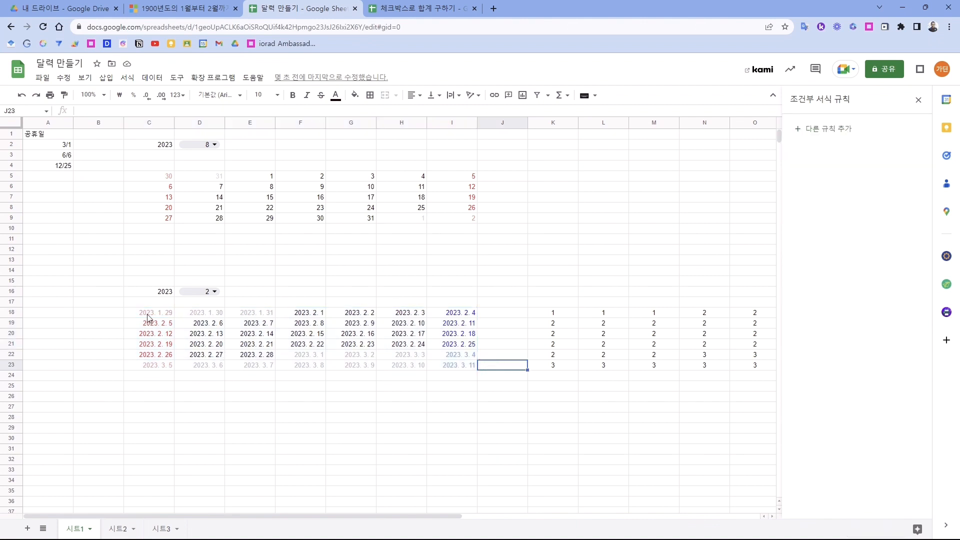
Apply the custom number format d to C18:I23 so the calendar shows only day numbers
drag(148, 314, 454, 368)
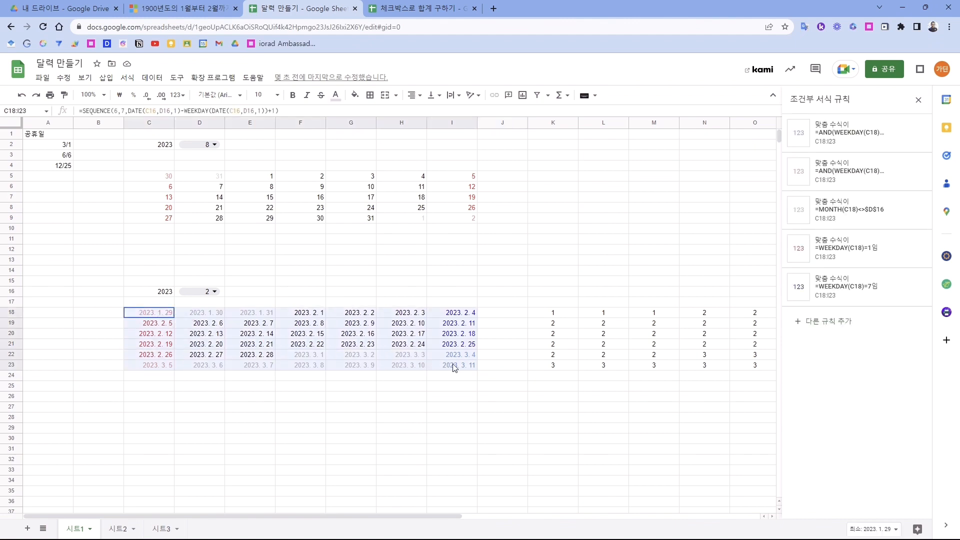
click(128, 78)
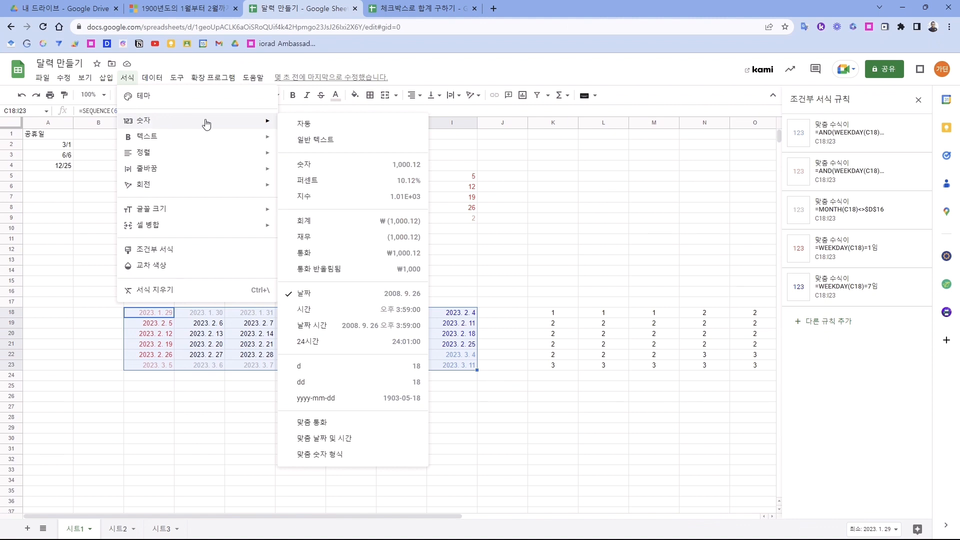
click(310, 454)
text(d)
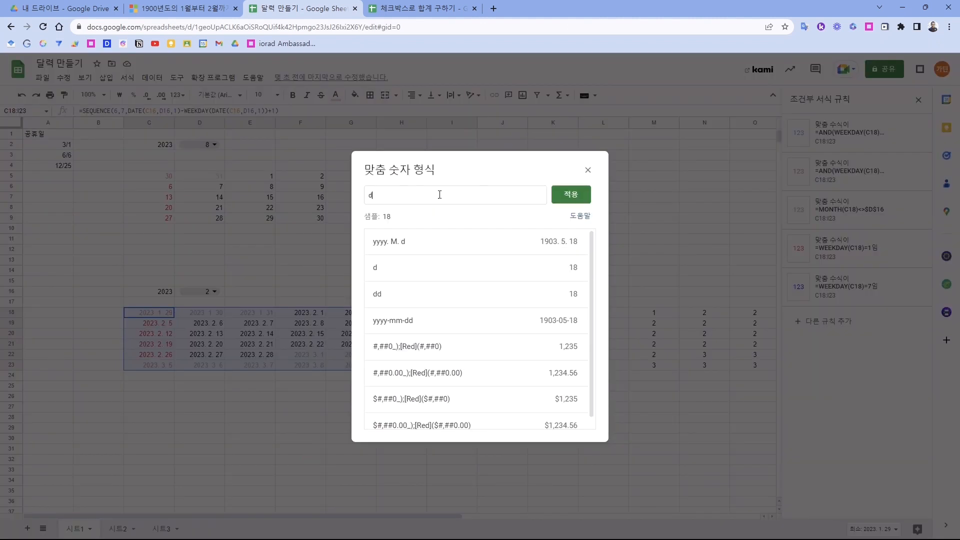
click(573, 196)
click(451, 295)
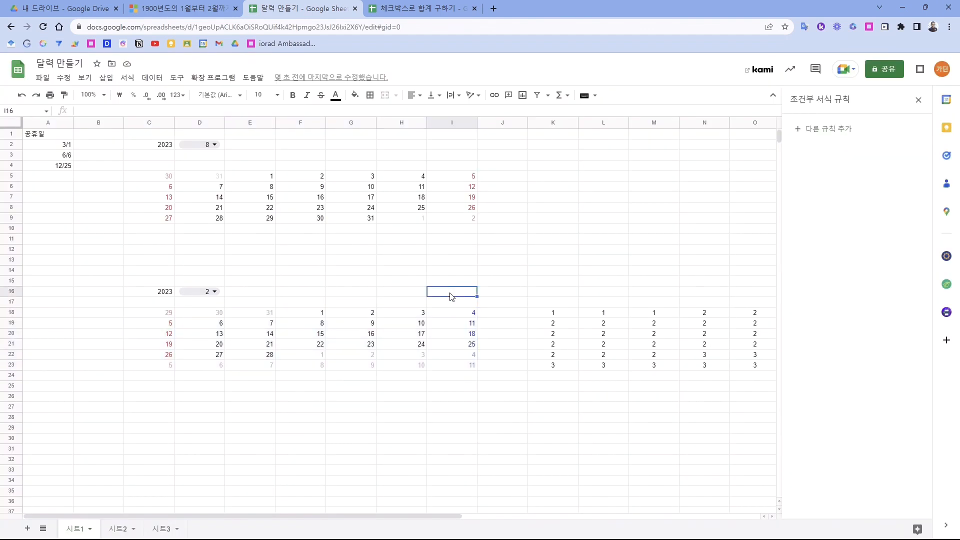
Select the last calendar week, C23:I23, and start another conditional formatting rule
drag(167, 370, 455, 374)
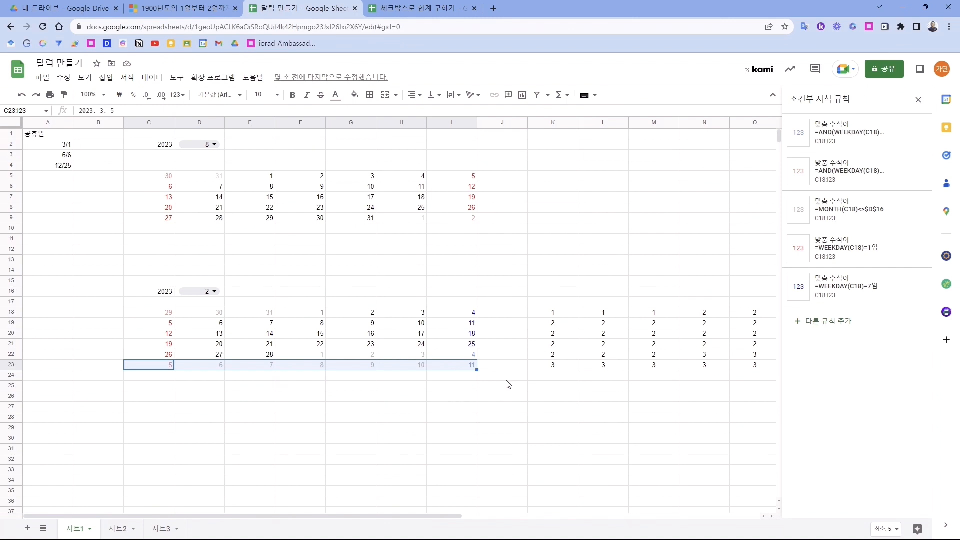
click(833, 324)
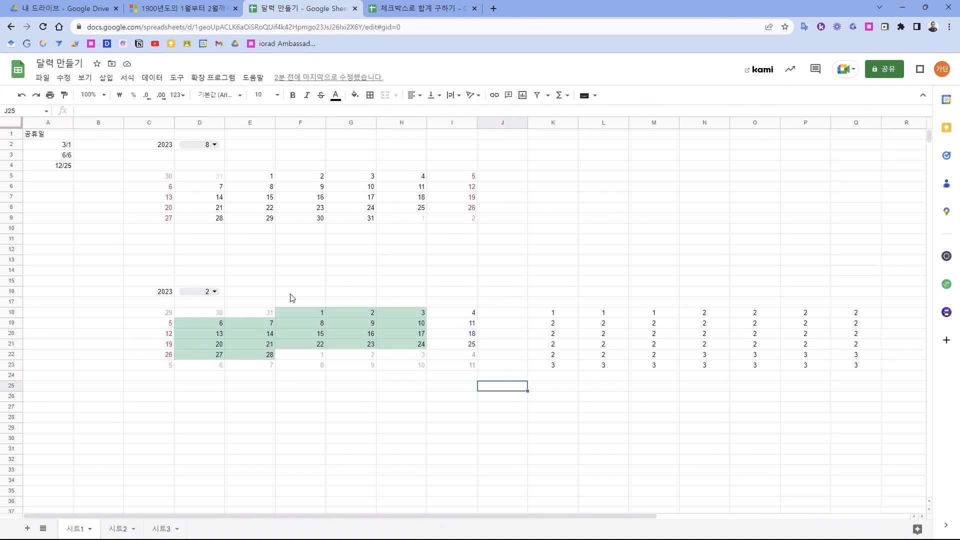
Enter =EOMONTH(DATE(C16,D16,1),0) in F16 to work out the last day of the chosen month
click(291, 295)
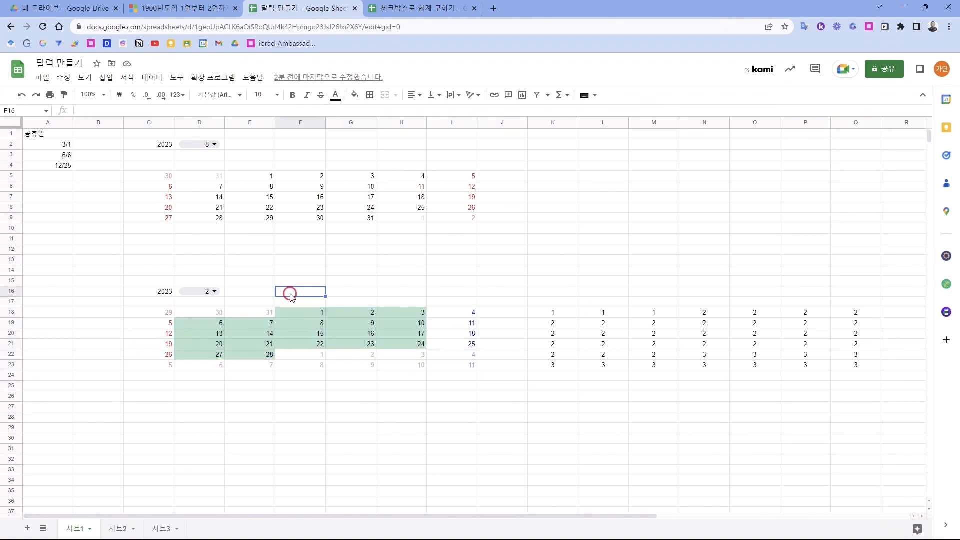
text(=)
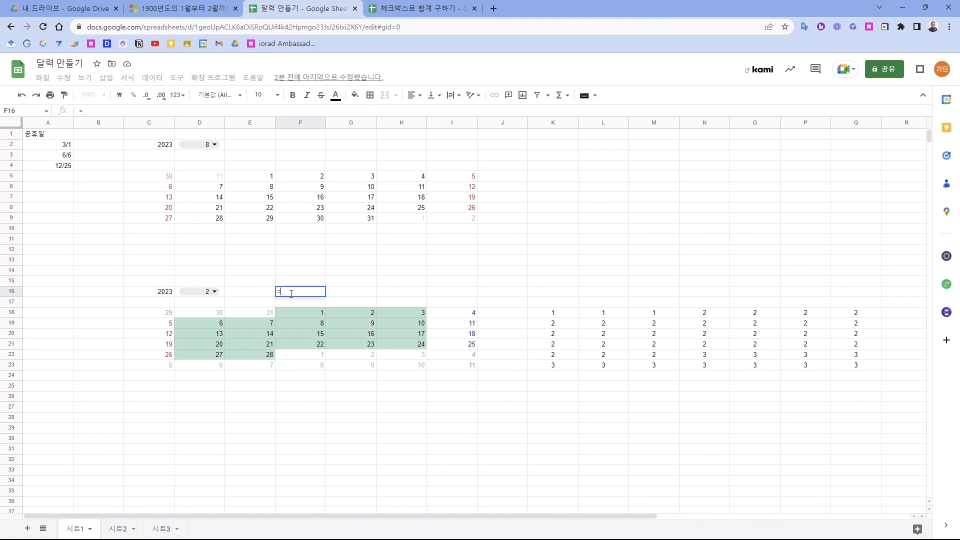
text(eom)
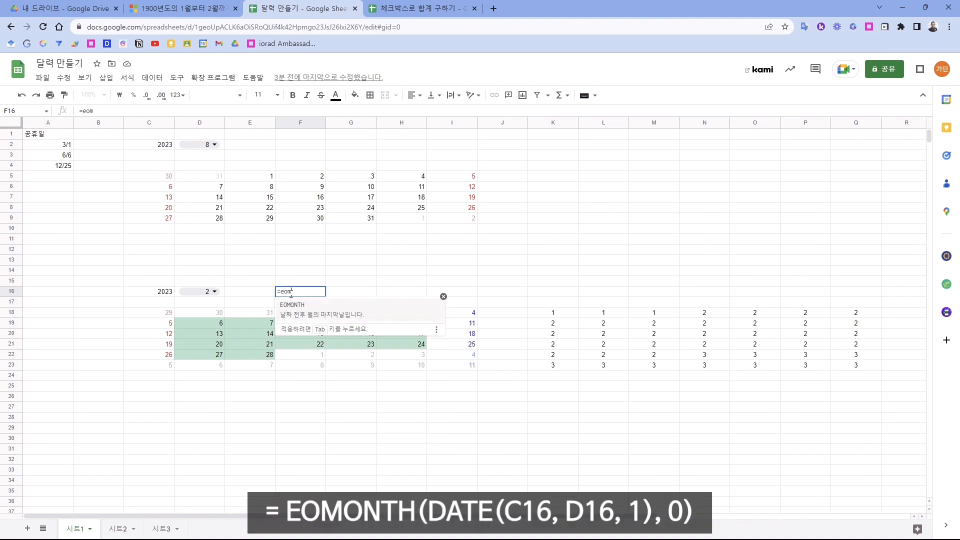
key(Tab)
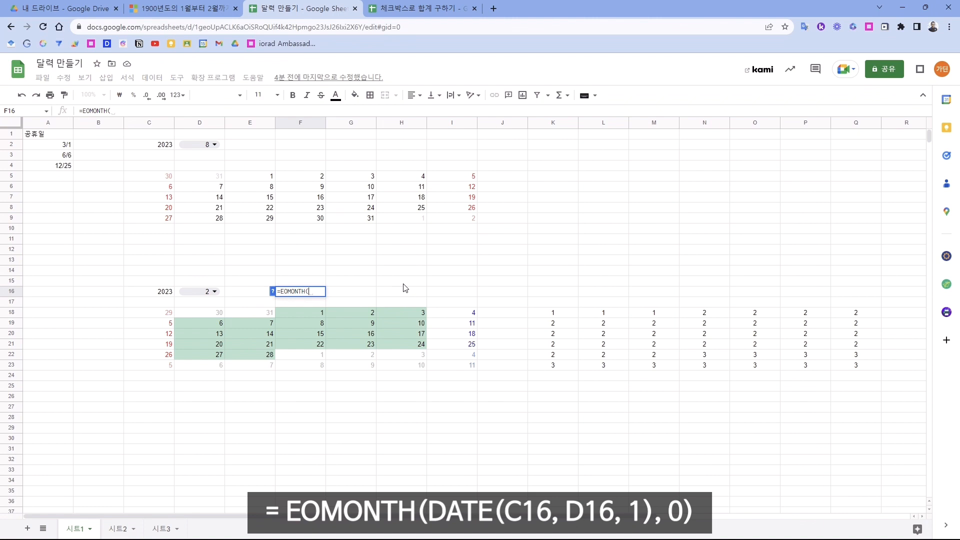
text(date)
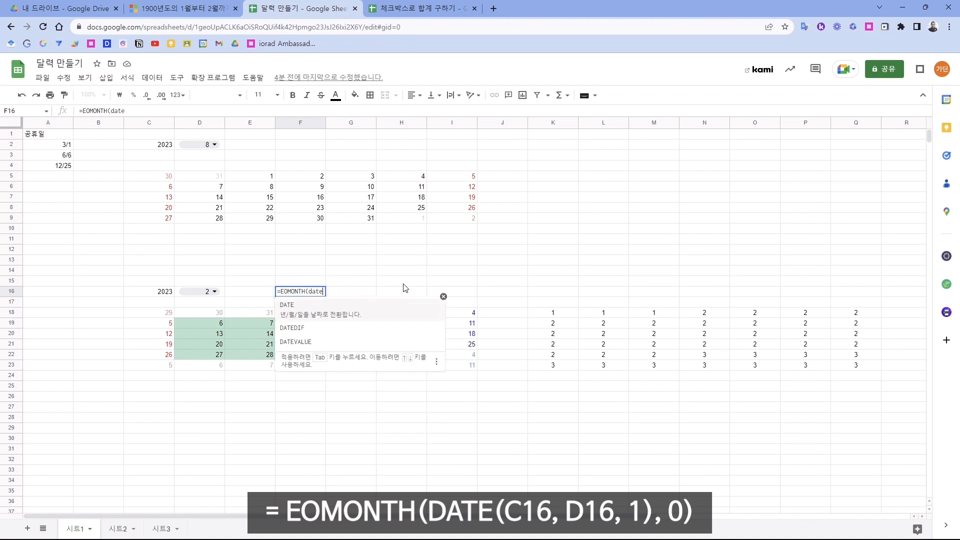
key(Tab)
click(157, 292)
text(,)
click(201, 292)
text(,)
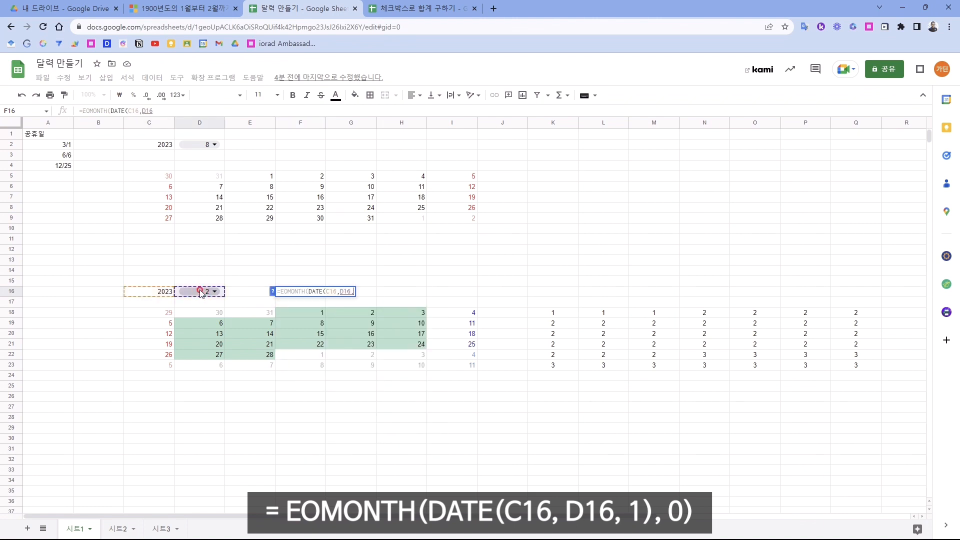
text(1))
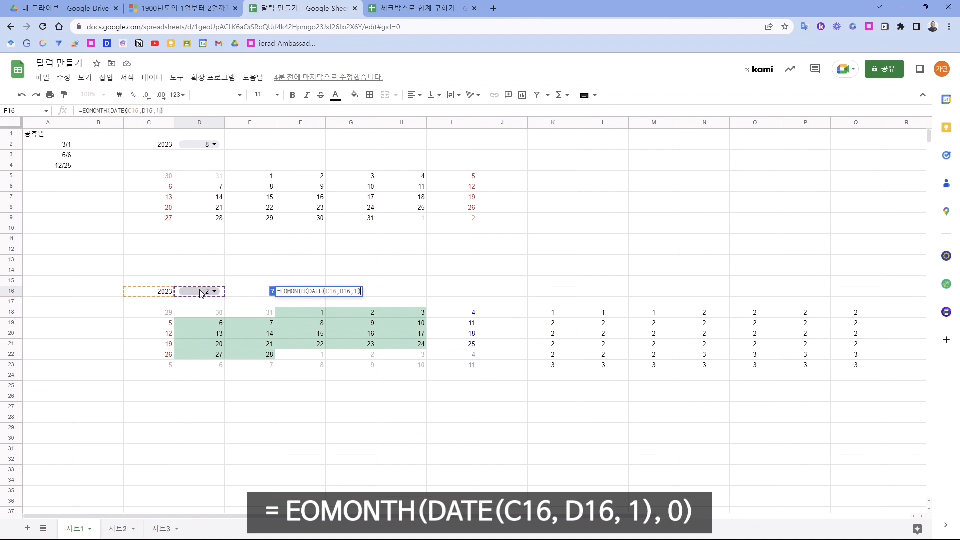
text(,)
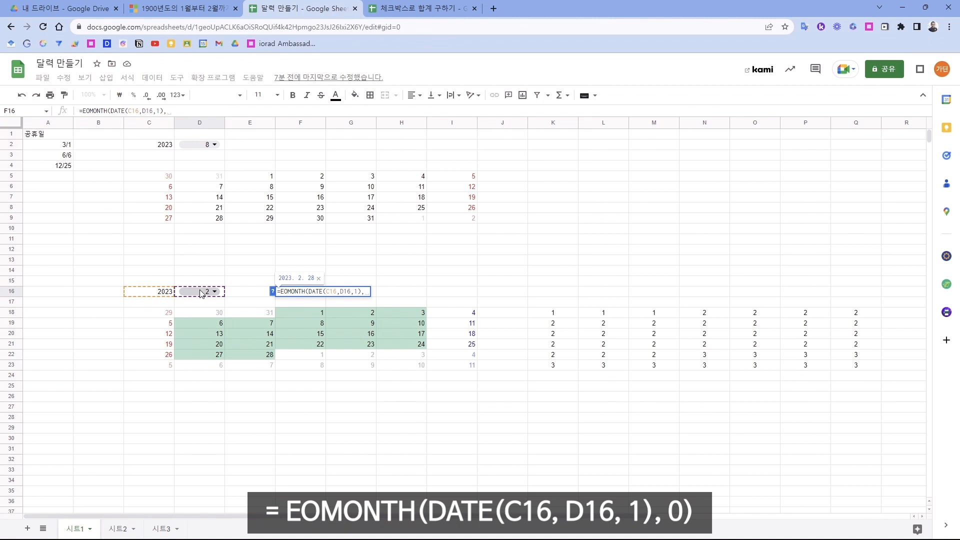
text(0)
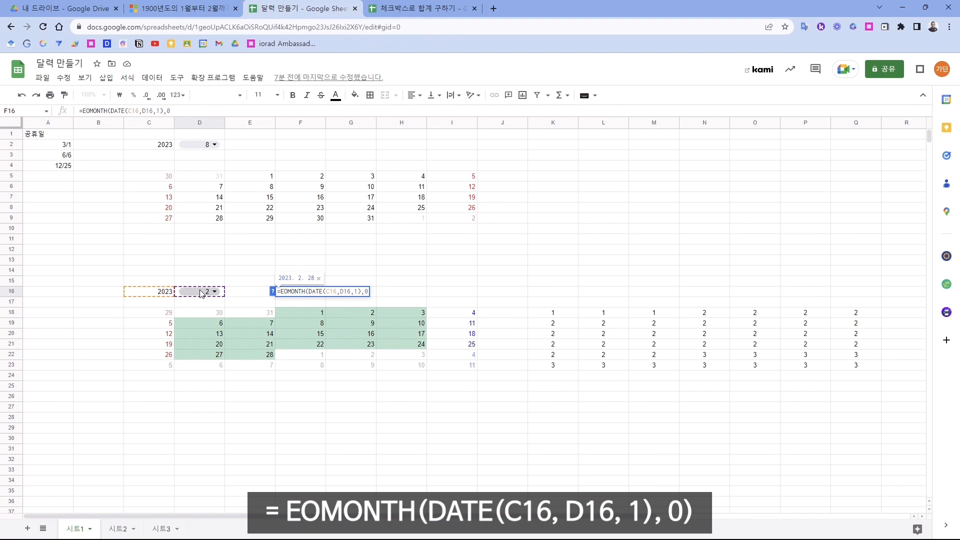
text())
key(Return)
Try month 3 in D16 to test the last-day formula in F16, and undo the month change
click(293, 294)
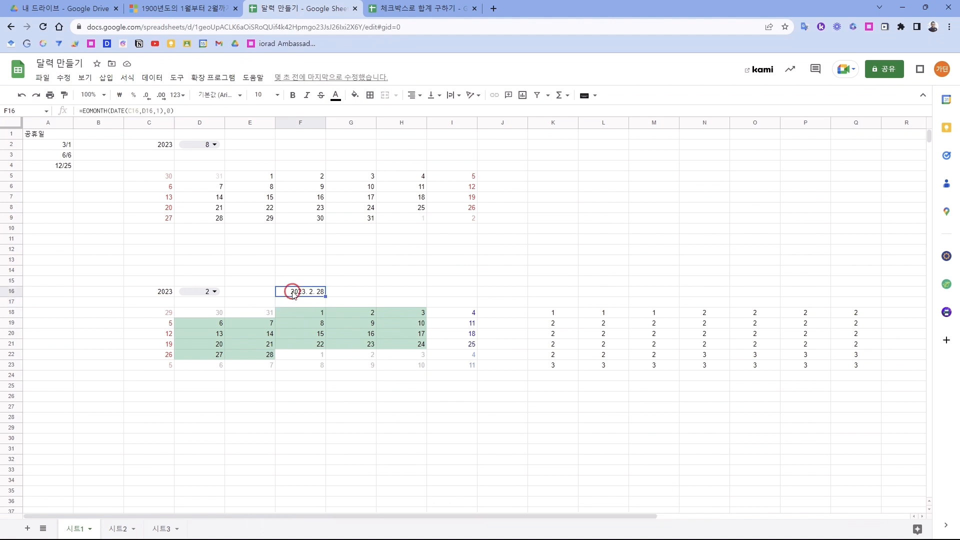
click(200, 291)
click(201, 340)
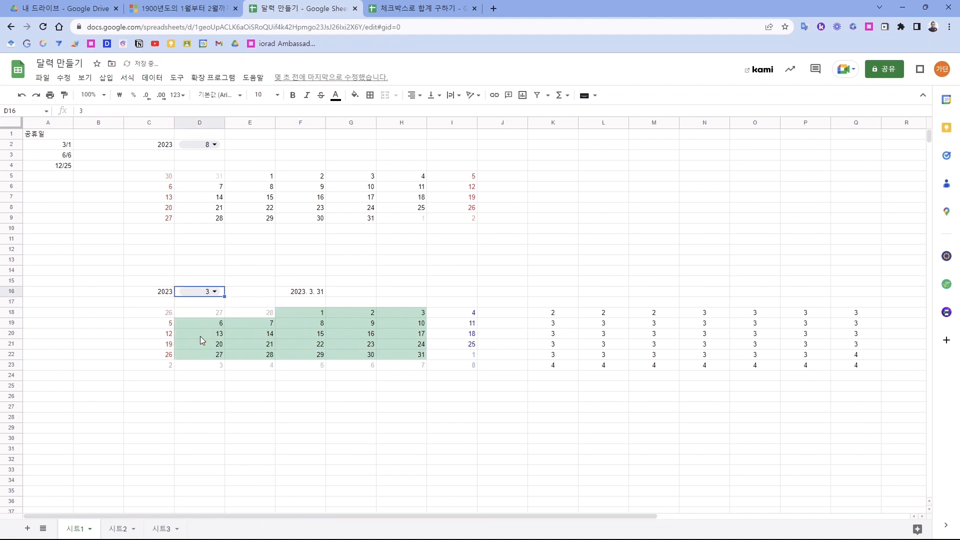
key(ctrl+z)
double_click(294, 291)
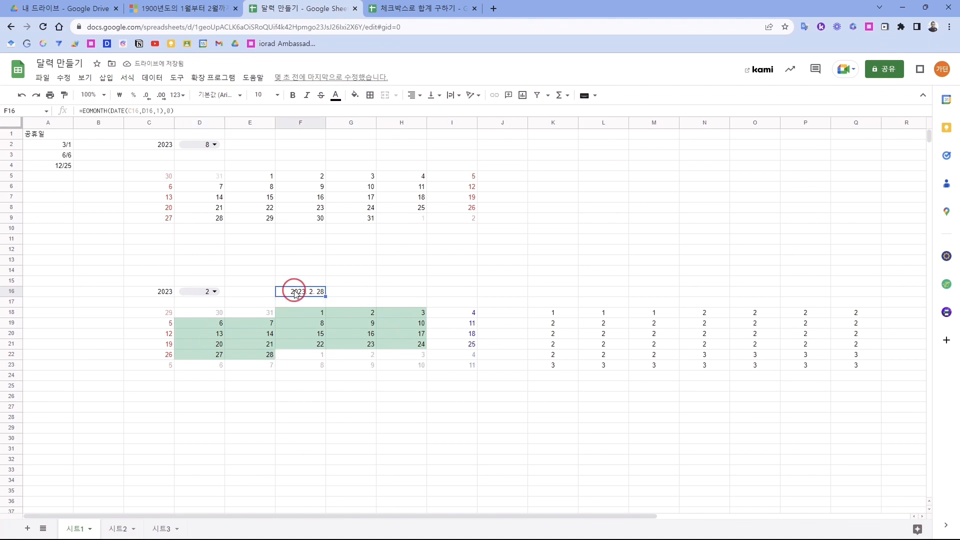
drag(279, 291, 381, 304)
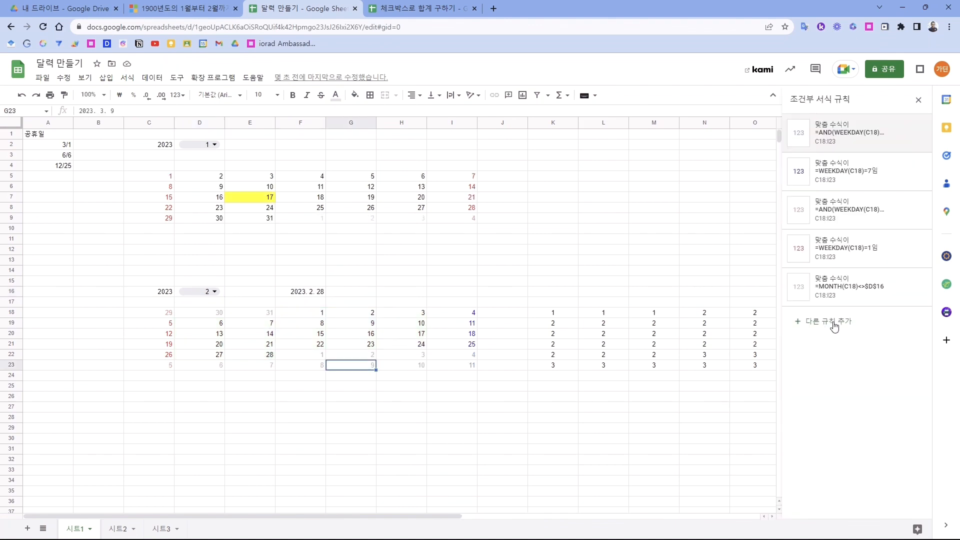
Add a conditional formatting rule for the last calendar week, C23:I23, with a custom formula as its condition
click(831, 322)
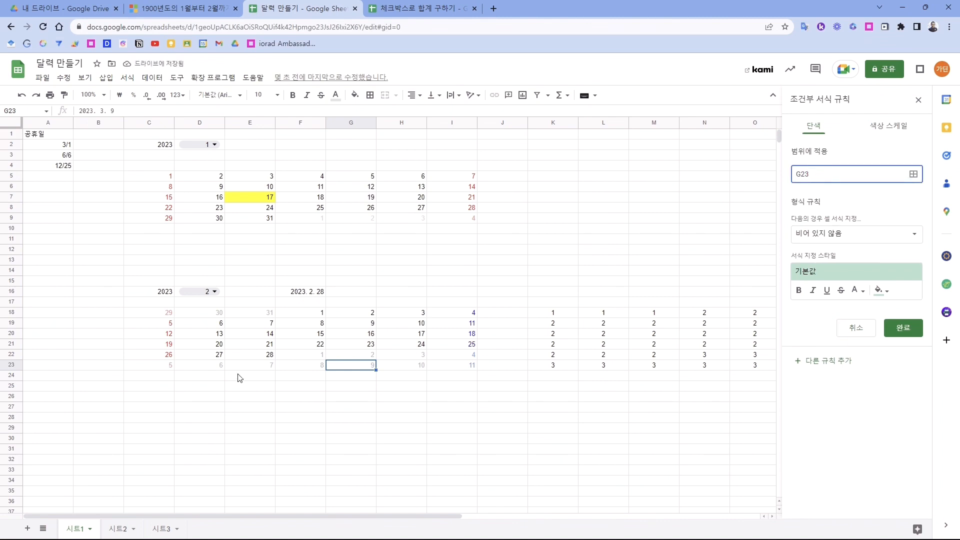
drag(162, 370, 462, 359)
click(539, 336)
click(808, 234)
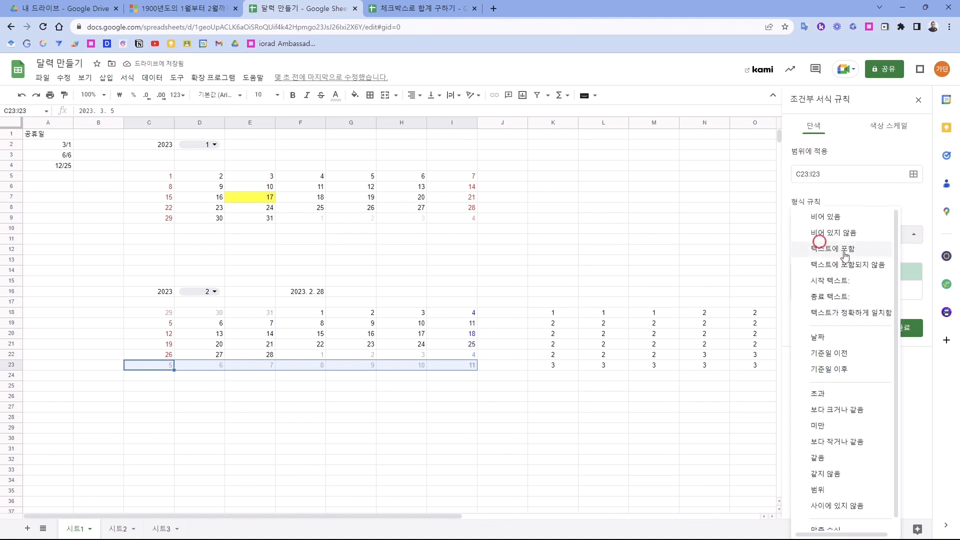
scroll(834, 520, down, 1)
click(834, 520)
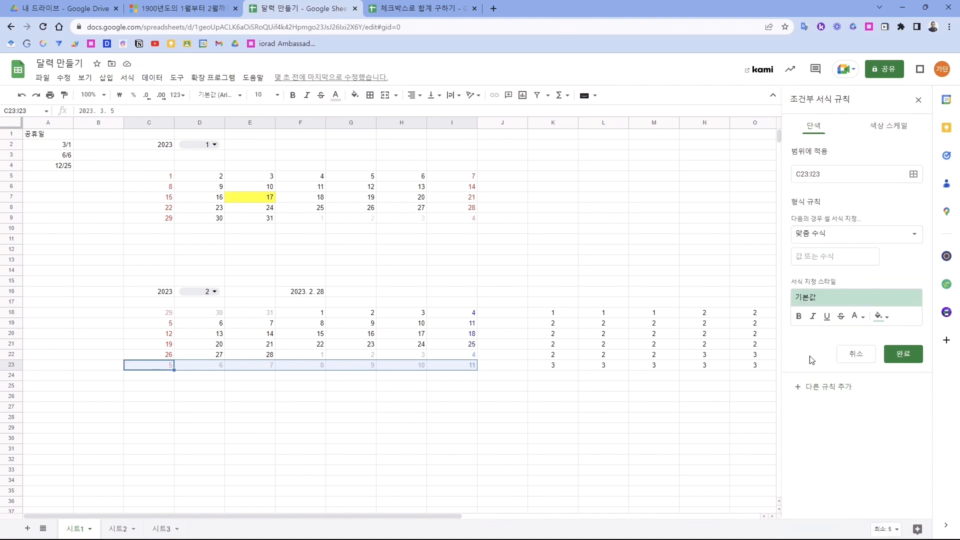
Enter =$I$22>=EOMONTH(DATE($C$16,$D$16,1),0) as the custom formula of the C23:I23 rule
click(819, 256)
text(=)
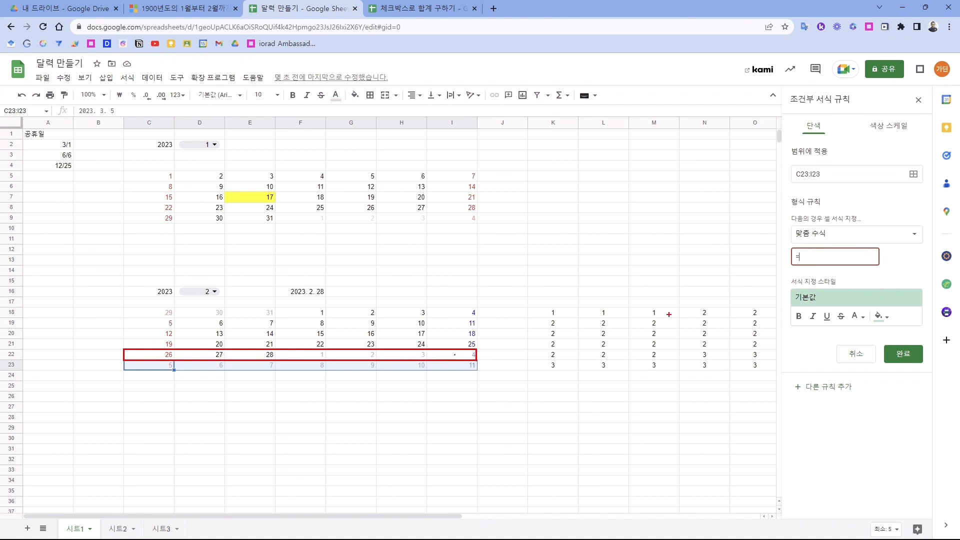
text($)
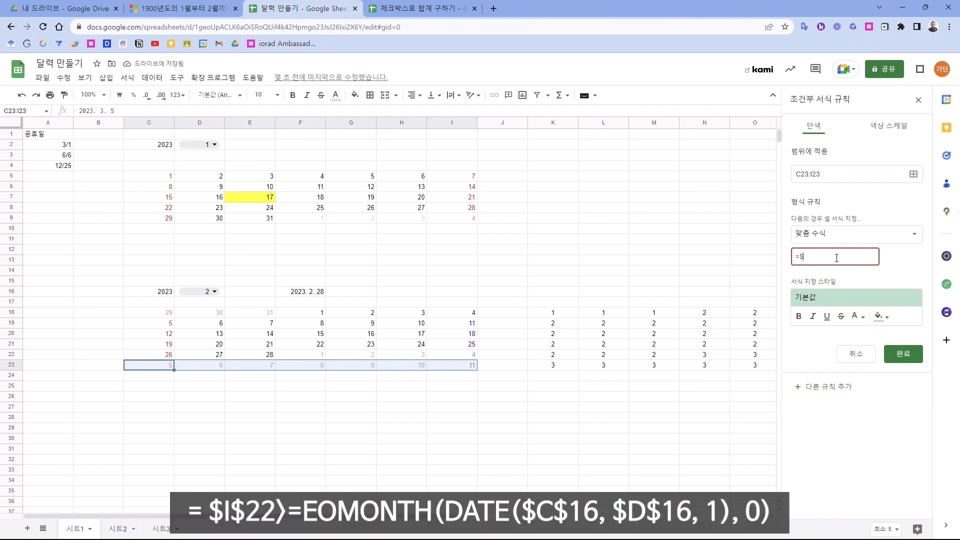
text(I$22>=EOMONTH(DATE(C16,D16,1),0))
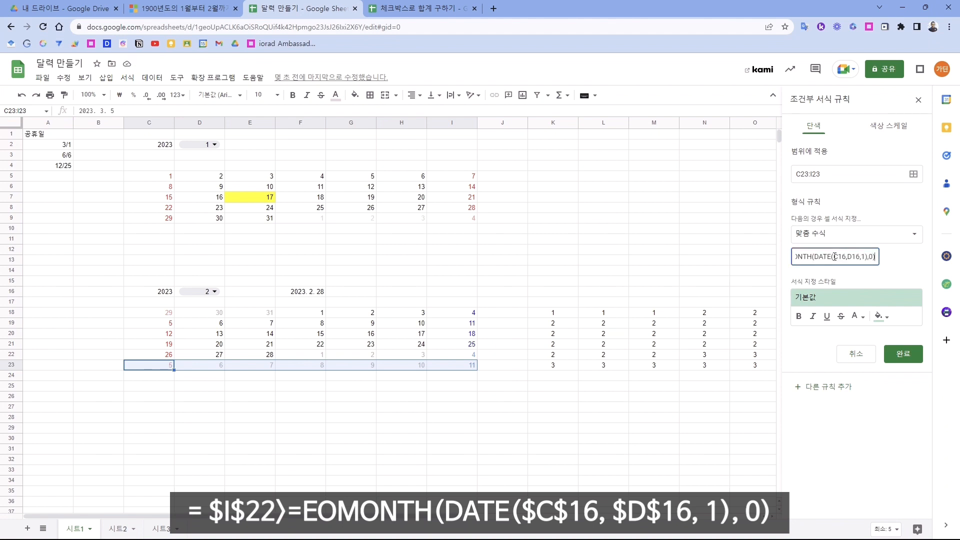
click(835, 257)
text($)
click(842, 256)
text($)
click(857, 256)
text($)
click(865, 256)
text($)
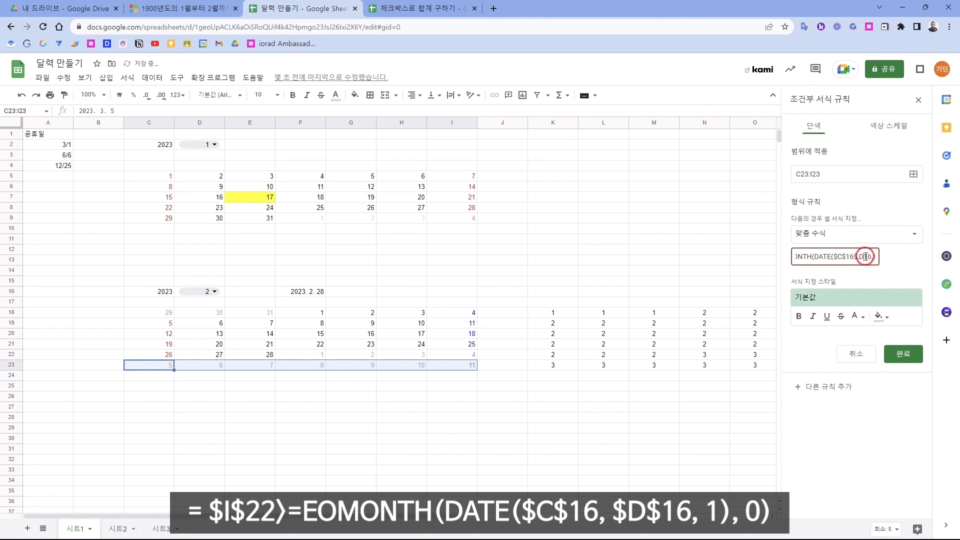
Save the last-week rule with white text on a white background, and move it to first place in the rule order
click(857, 316)
click(856, 354)
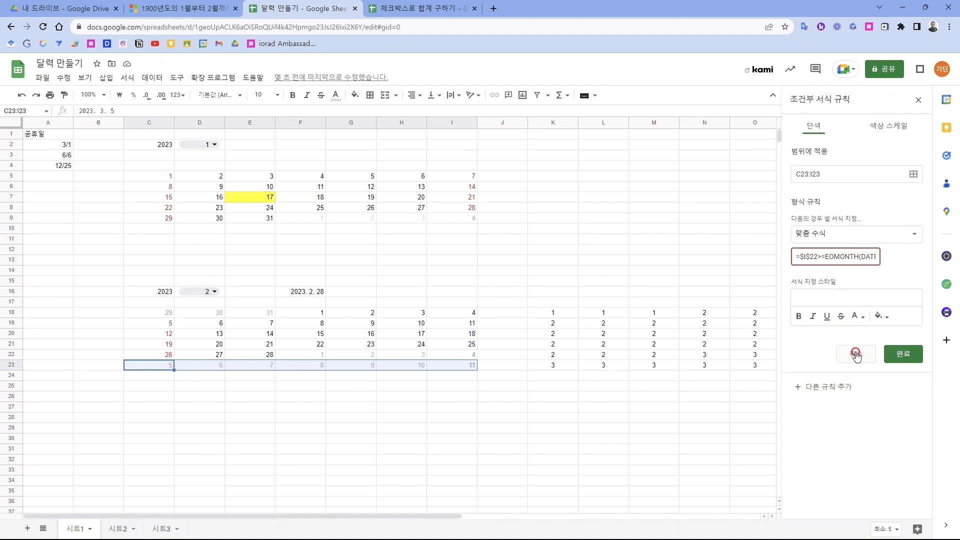
click(903, 354)
drag(786, 326, 790, 132)
click(918, 99)
Switch the calendar month in D16 to 7 and 11 to check how the last week, C23:I23, is displayed
drag(159, 365, 454, 369)
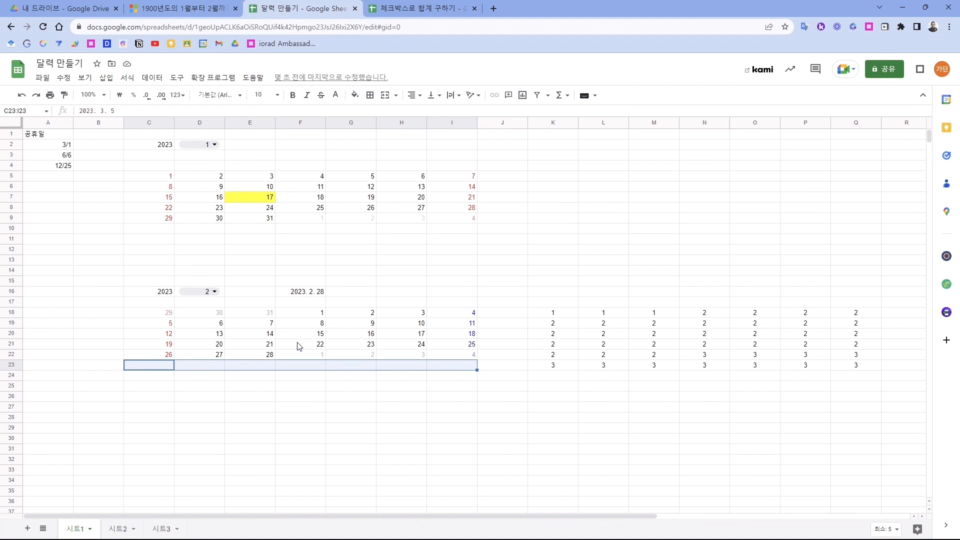
click(214, 291)
click(197, 402)
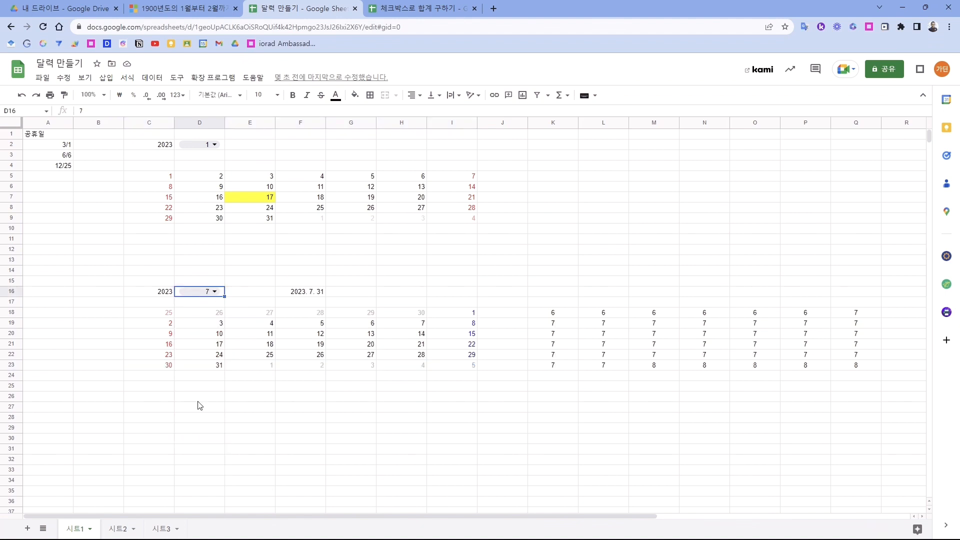
drag(161, 364, 446, 369)
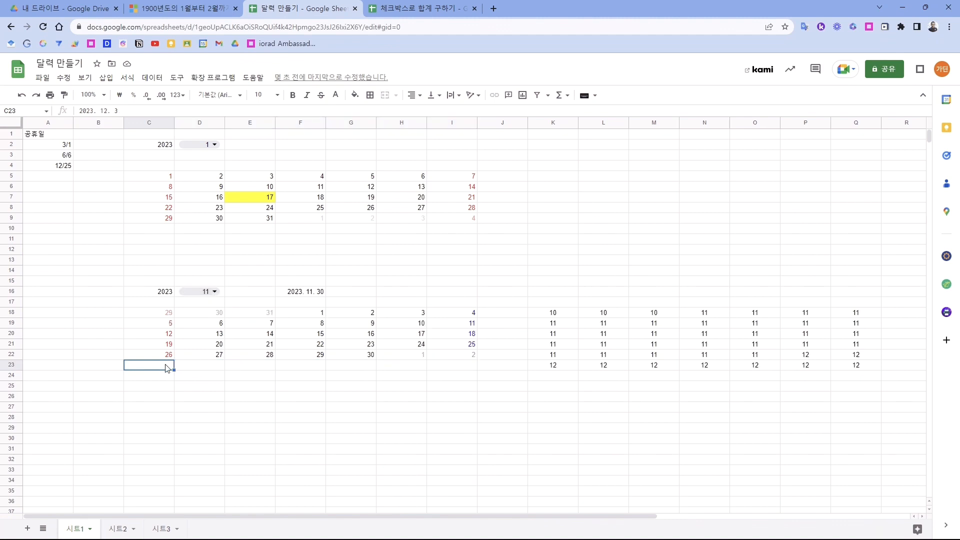
drag(148, 364, 449, 368)
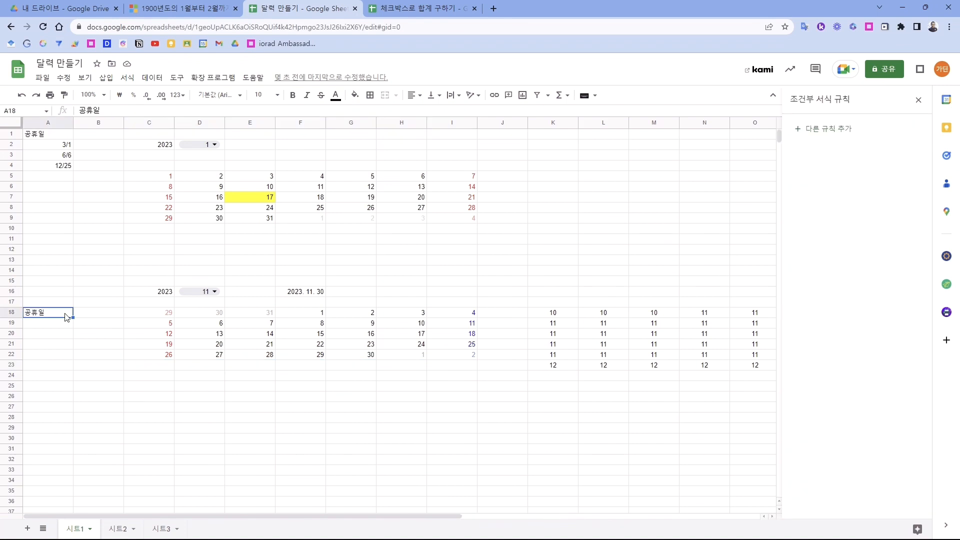
Fill in the holiday dates 3/1, 6/6 and 12/25 in A19:A21 under the 공휴일 heading
click(65, 316)
click(65, 325)
text(3/1 6/6 12/25)
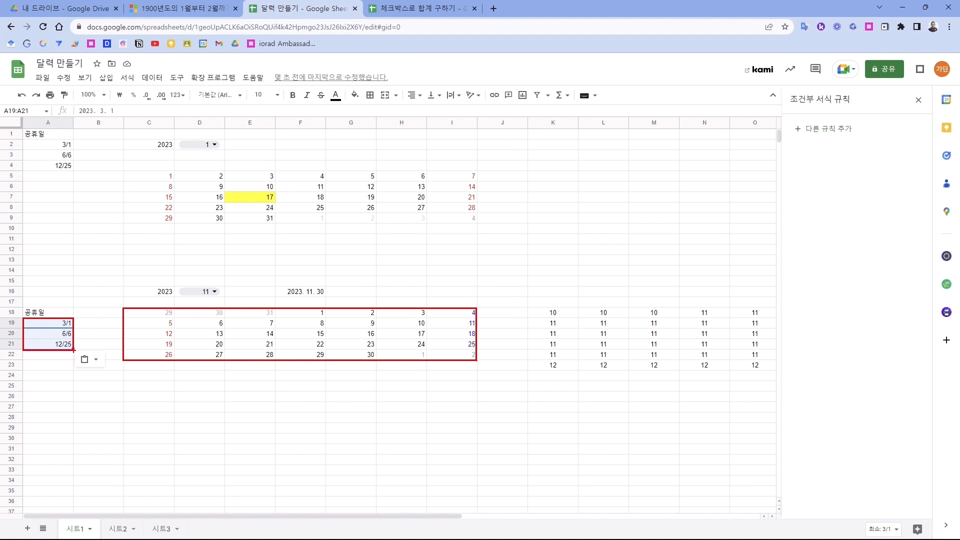
Set the calendar month in D16 to 3 and select the March 1 cell, F18
click(214, 291)
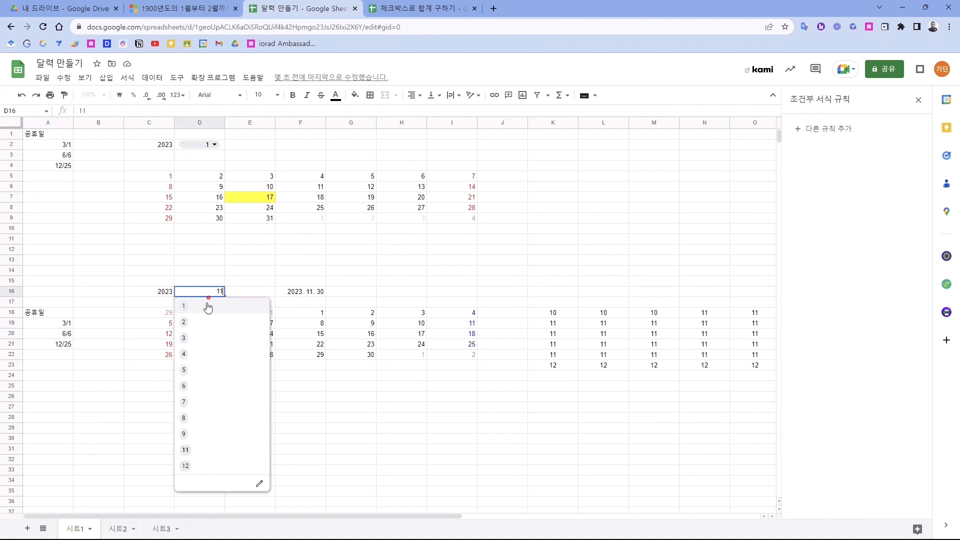
click(197, 346)
click(315, 314)
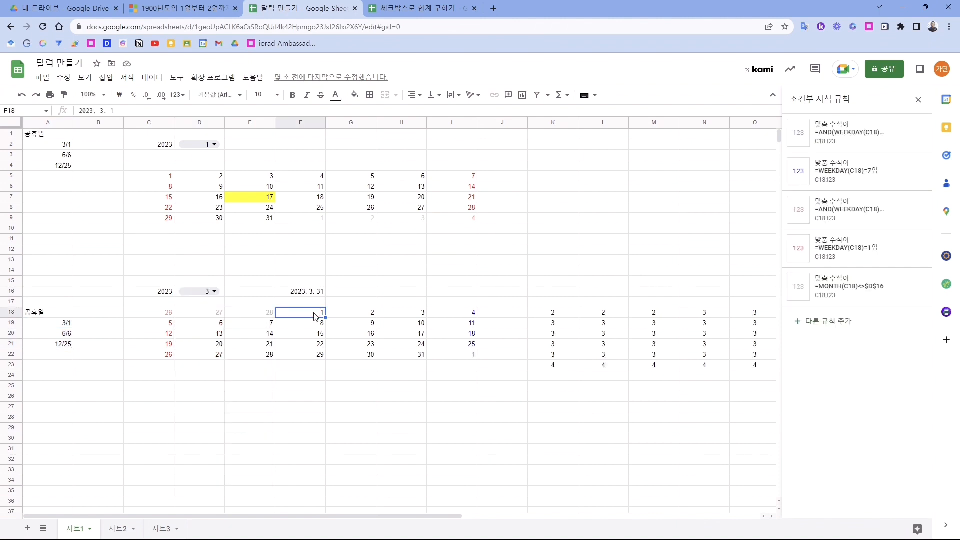
Add a conditional formatting rule for C18:I22 with the custom formula =COUNTIF($A$19:$A$21,C18)>0
drag(150, 313, 447, 357)
click(837, 322)
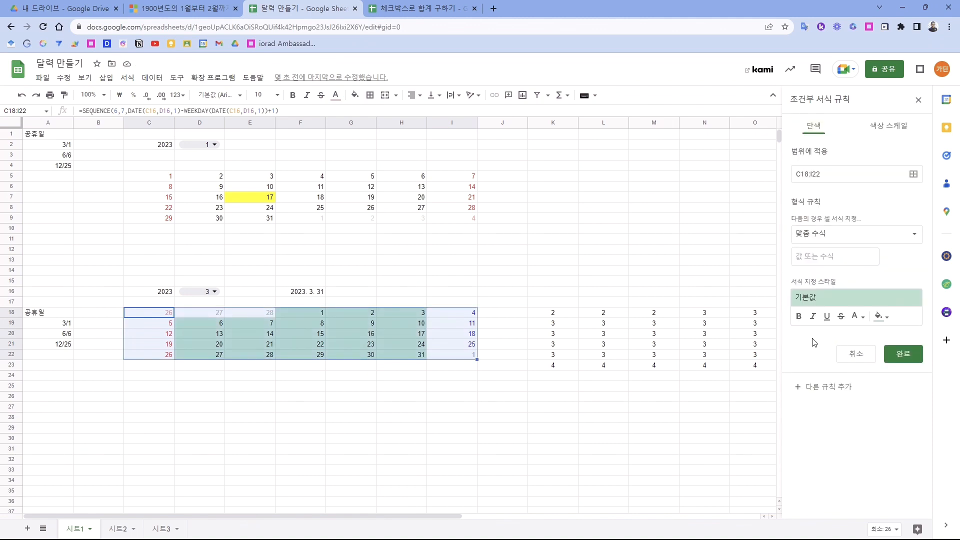
click(825, 255)
text(=COUNTIF()
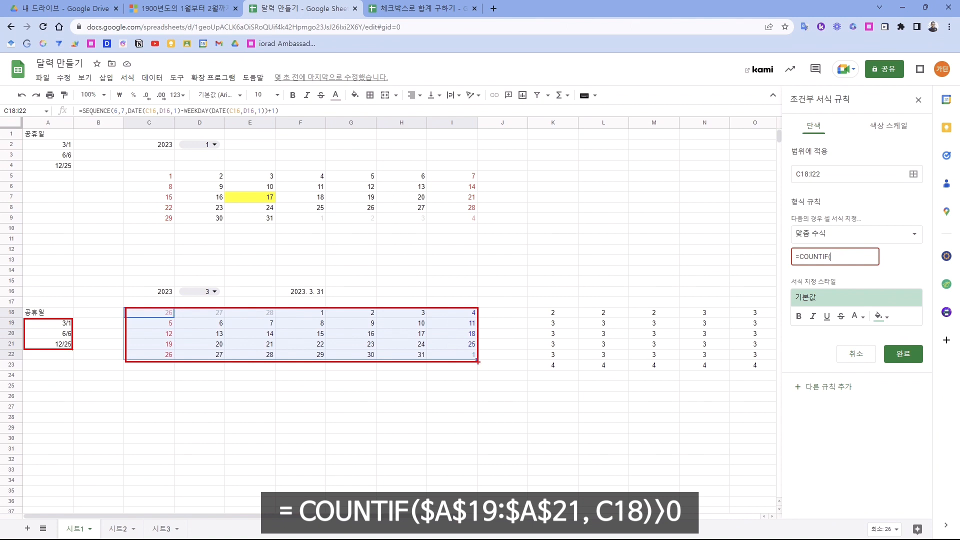
text($A$19:$A$21)
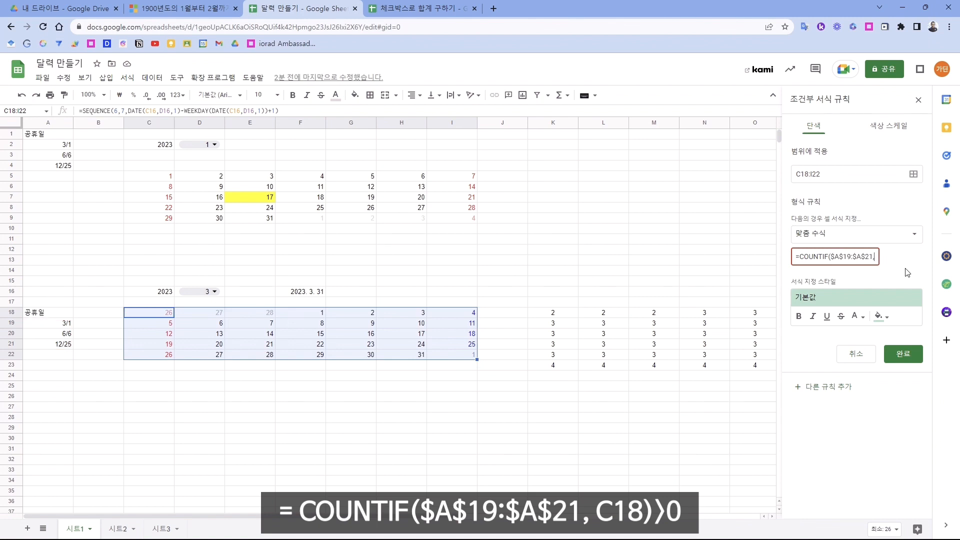
text(,C18)>0)
Give the holiday rule red text without the default green fill, and save it
click(855, 316)
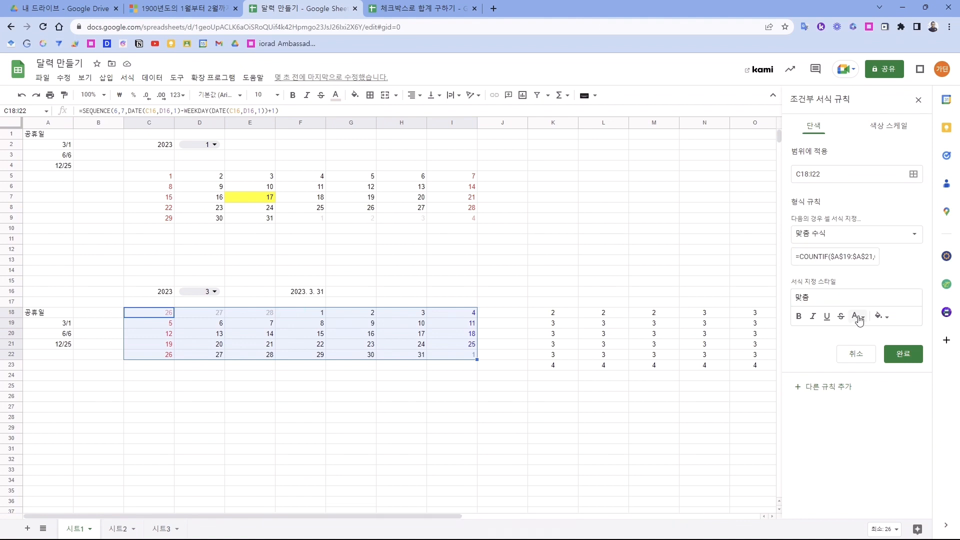
click(767, 361)
click(902, 354)
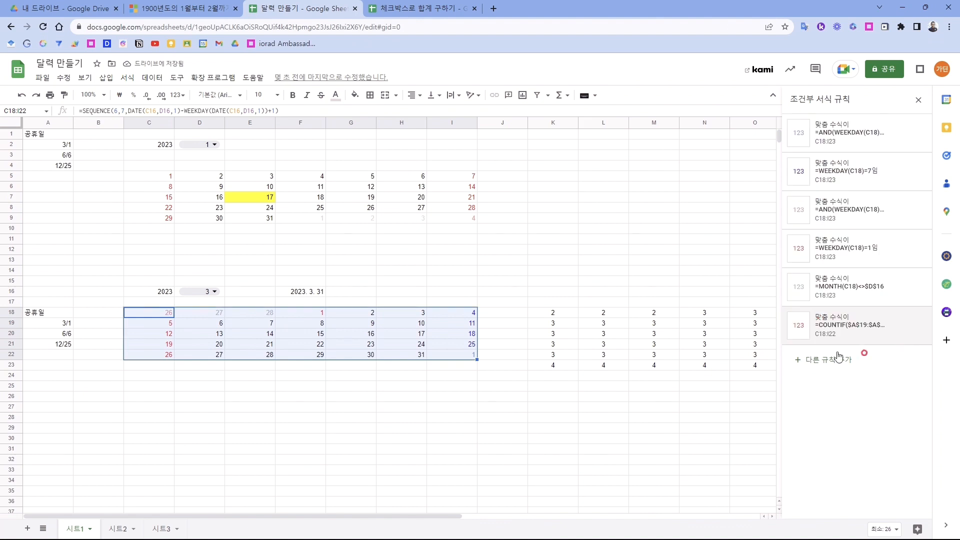
Check the holiday coloring by changing the month in D16 to 6 and finally 12, selecting the June 6 and December 25 cells
click(303, 316)
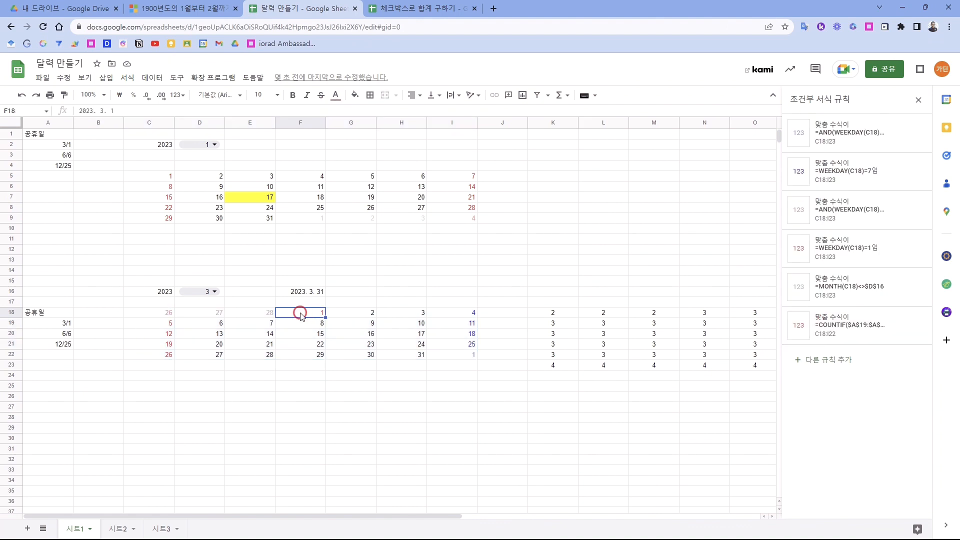
click(209, 292)
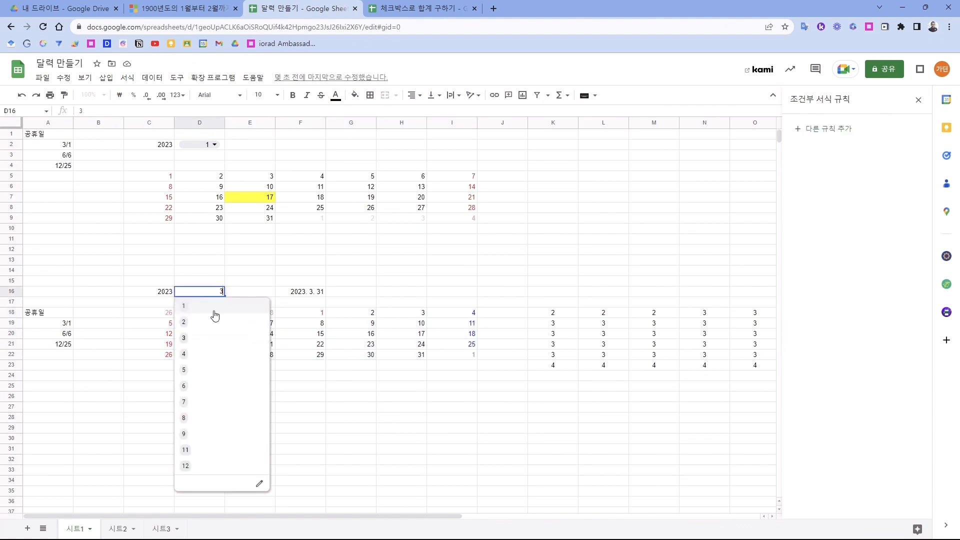
click(205, 386)
click(256, 328)
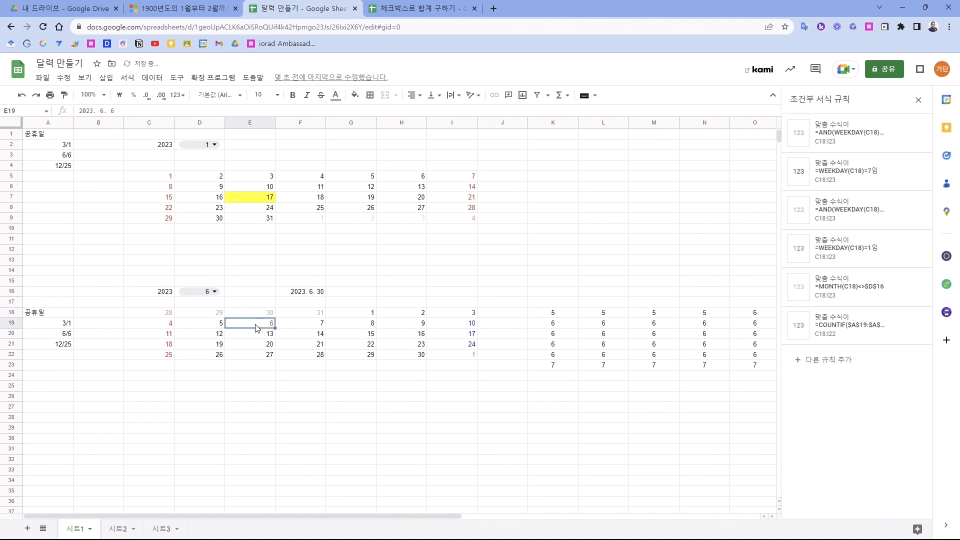
click(210, 292)
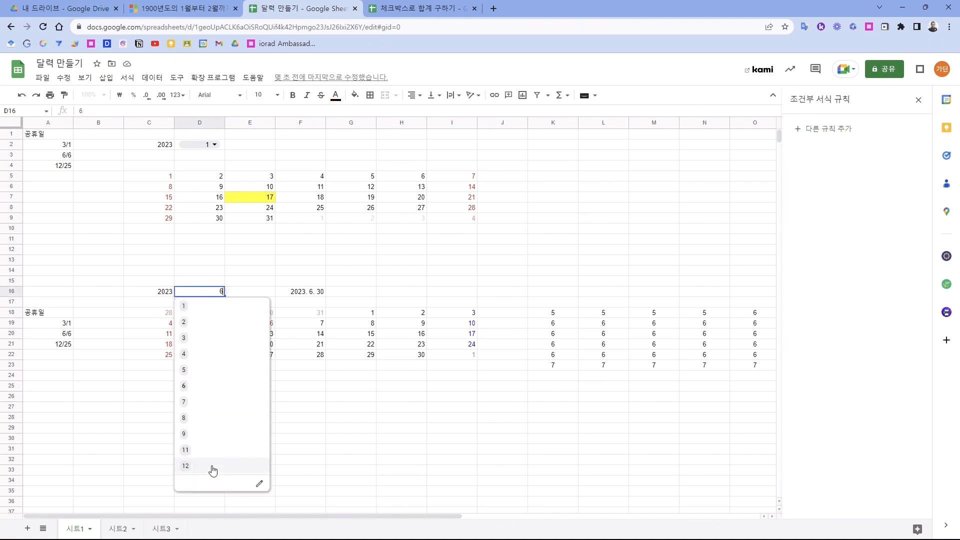
click(212, 467)
click(208, 356)
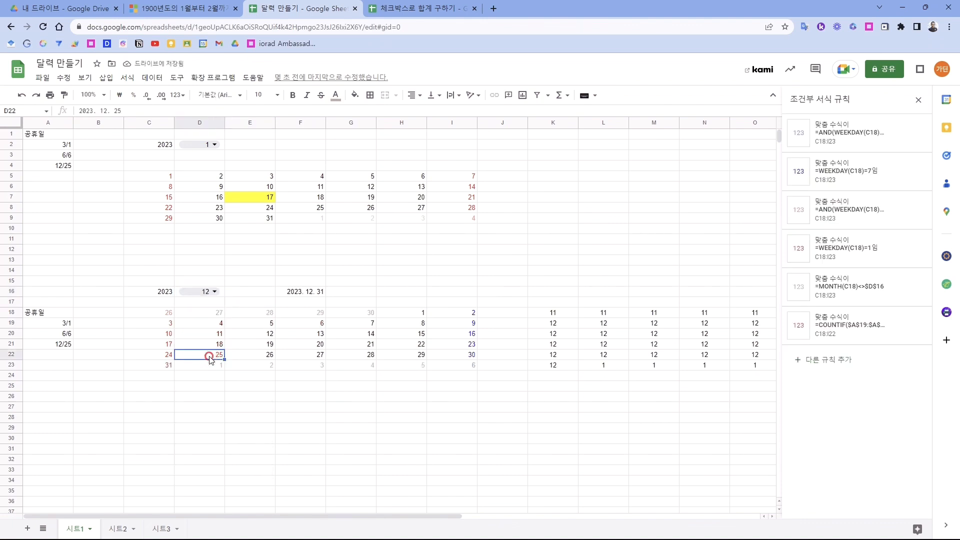
Hide holiday column A and clear the helper date in F16 and the month-number grid starting at K18
right_click(47, 123)
click(82, 242)
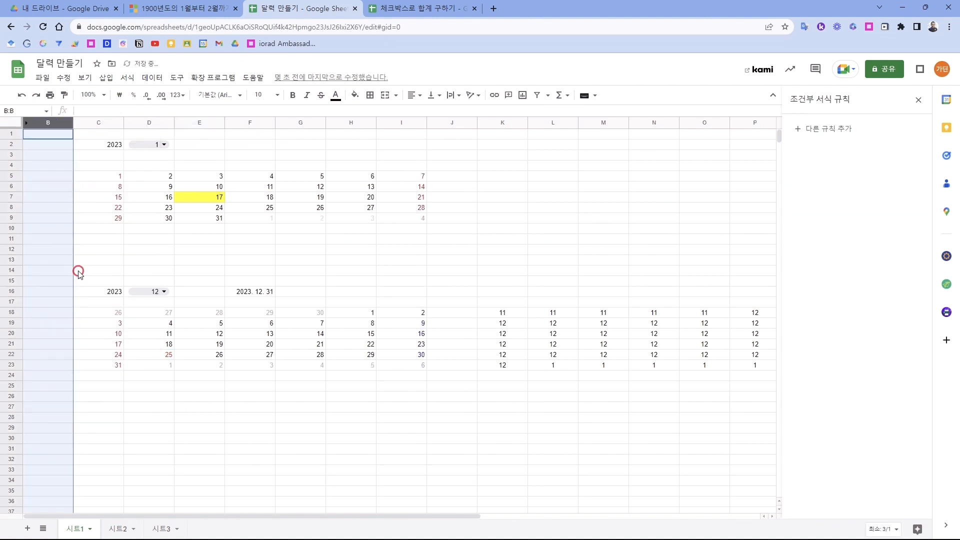
click(250, 291)
key(Delete)
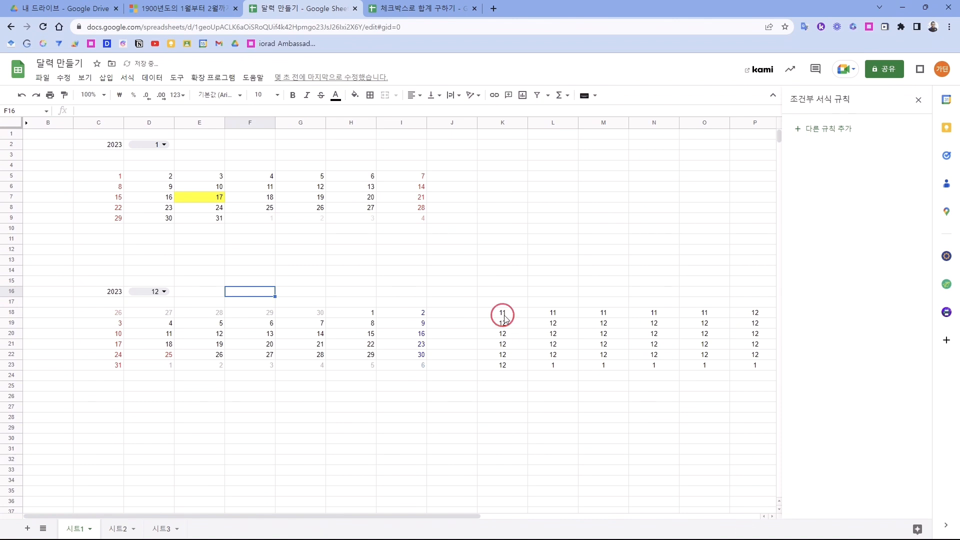
drag(500, 315, 760, 369)
key(Delete)
click(60, 295)
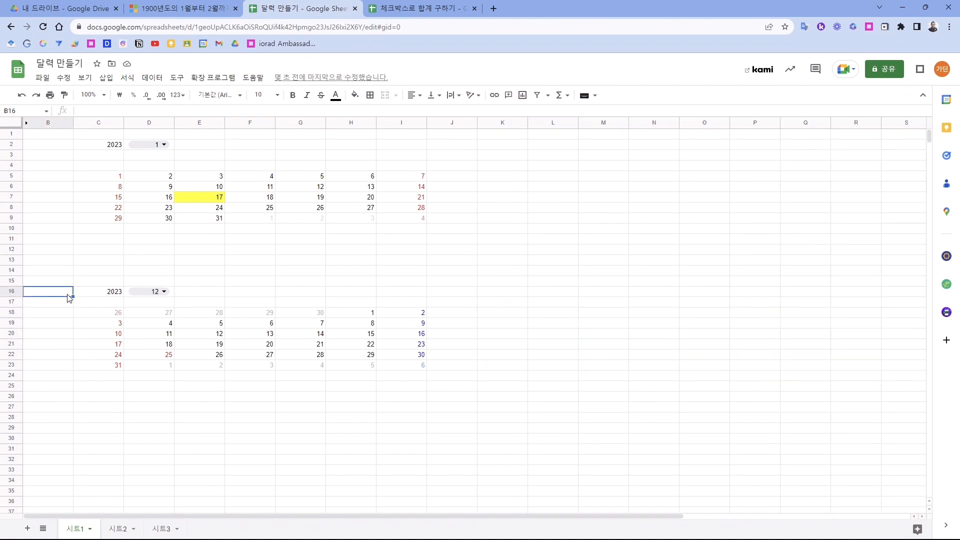
Set the year in C16 to 2030 and check the December 25 cell, F21
click(98, 291)
text(2030)
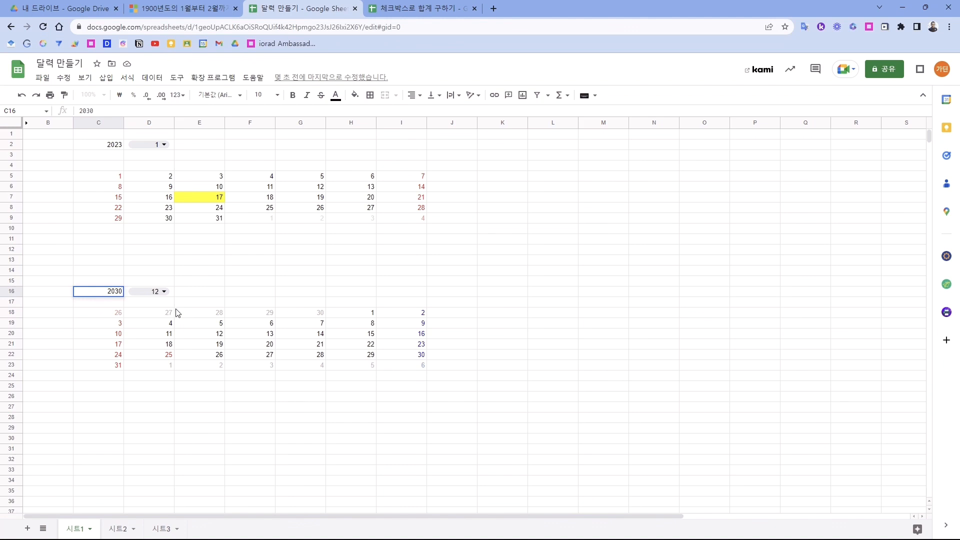
click(93, 292)
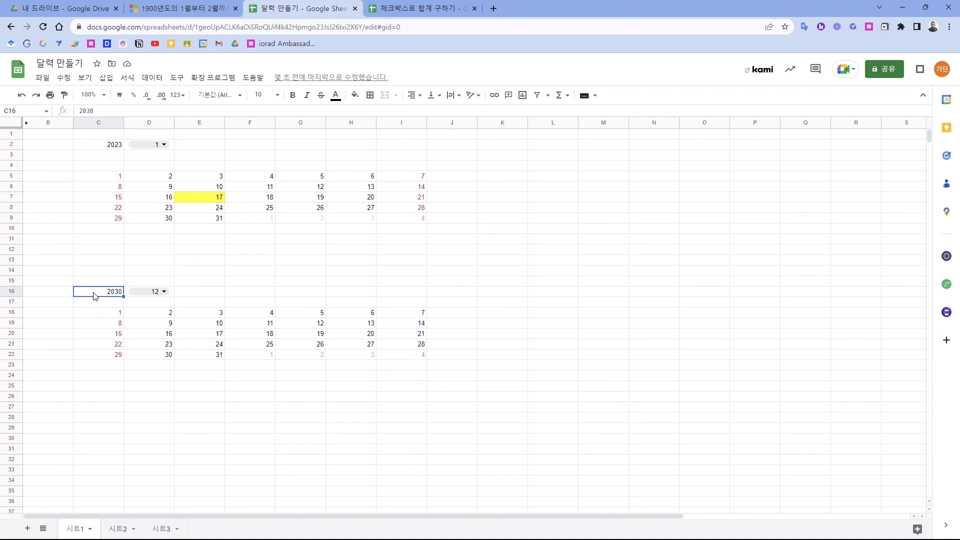
click(238, 346)
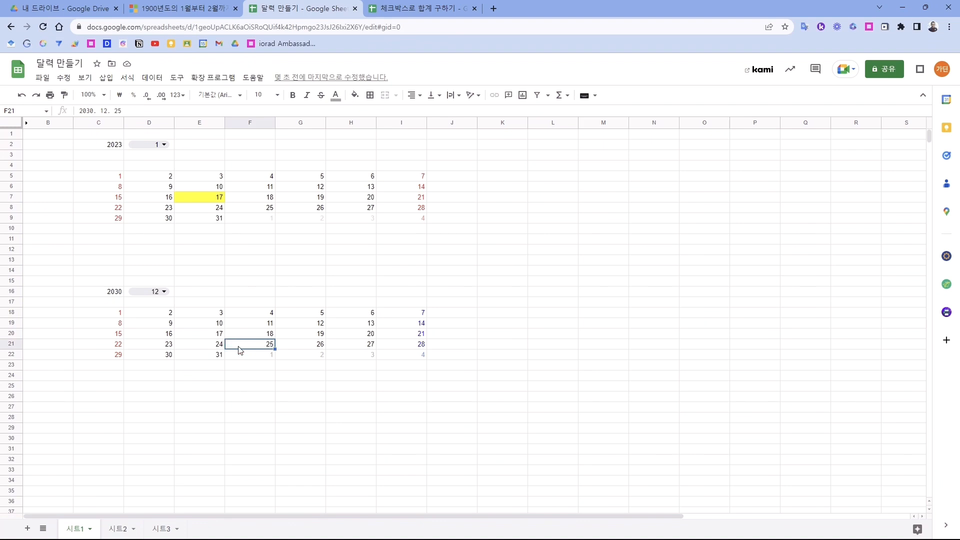
Unhide column A and format the holiday dates in A19:A21 with the full date format including the year
click(26, 123)
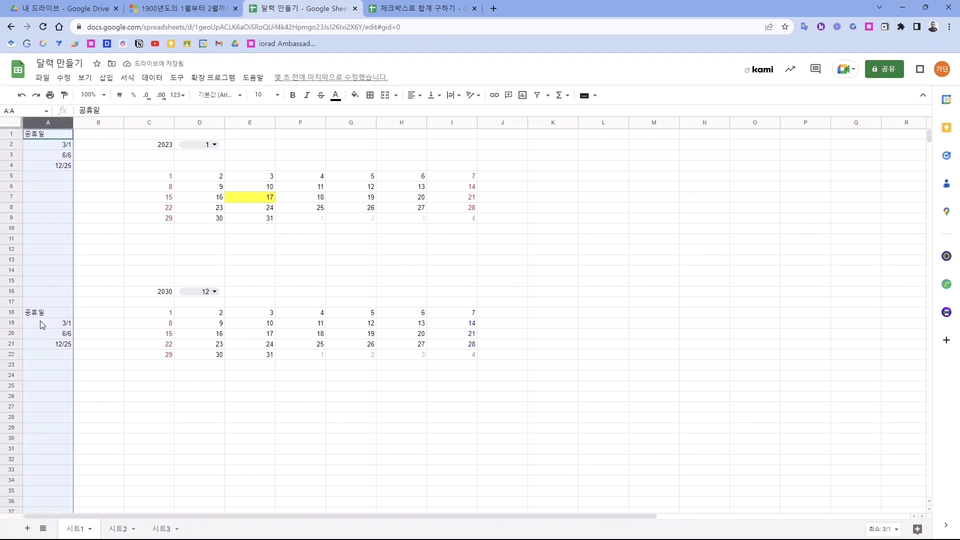
drag(52, 322, 58, 345)
click(127, 78)
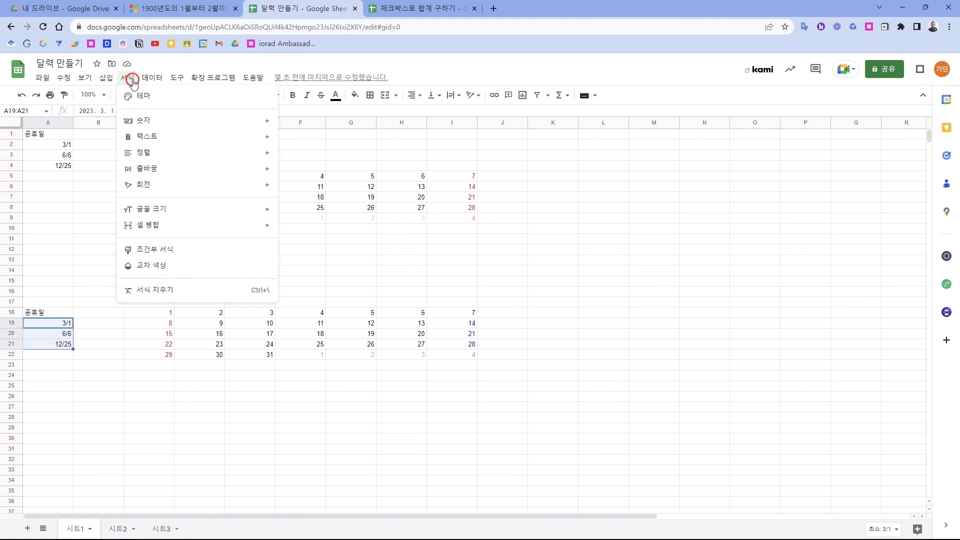
mouse_move(144, 122)
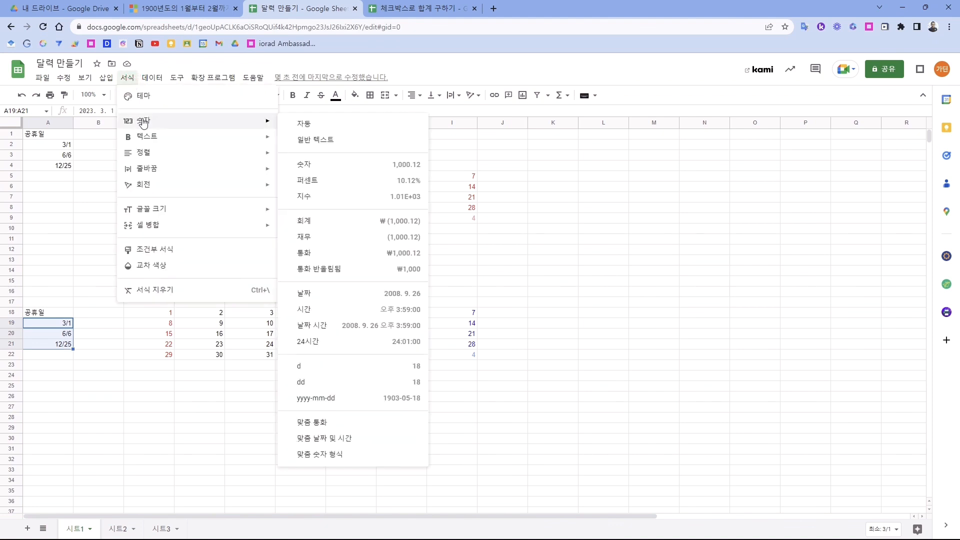
click(349, 293)
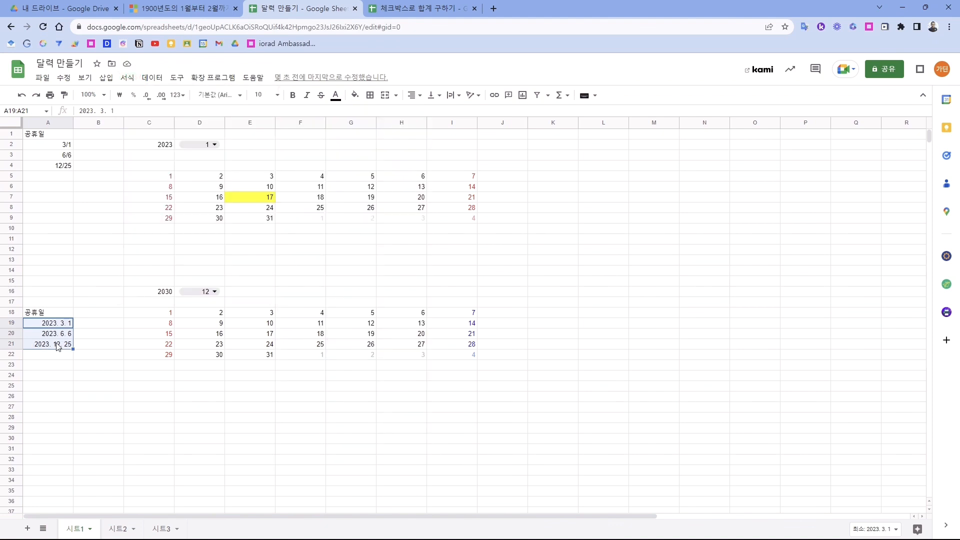
Set the year in C16 to 2023 and check the December 25 cell, D22
click(159, 291)
text(2023)
key(Return)
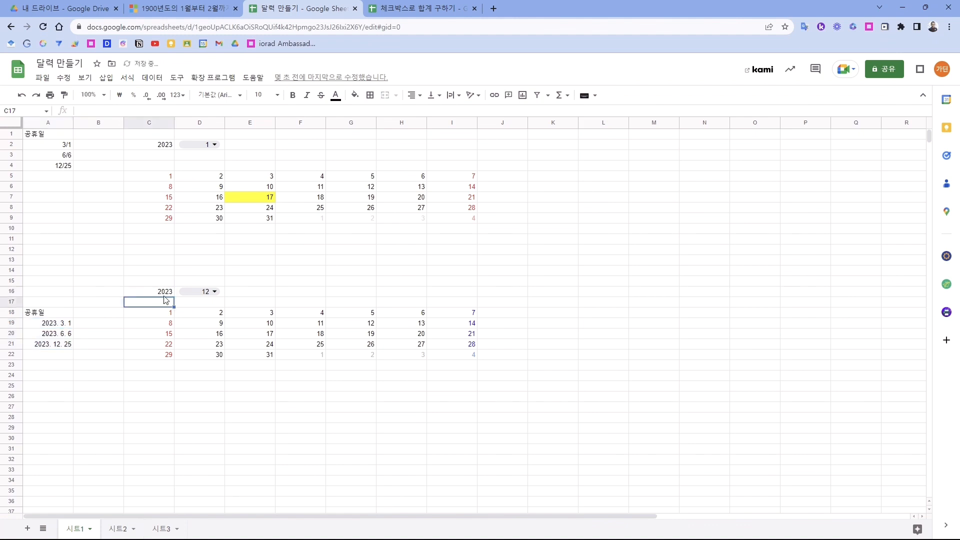
click(219, 355)
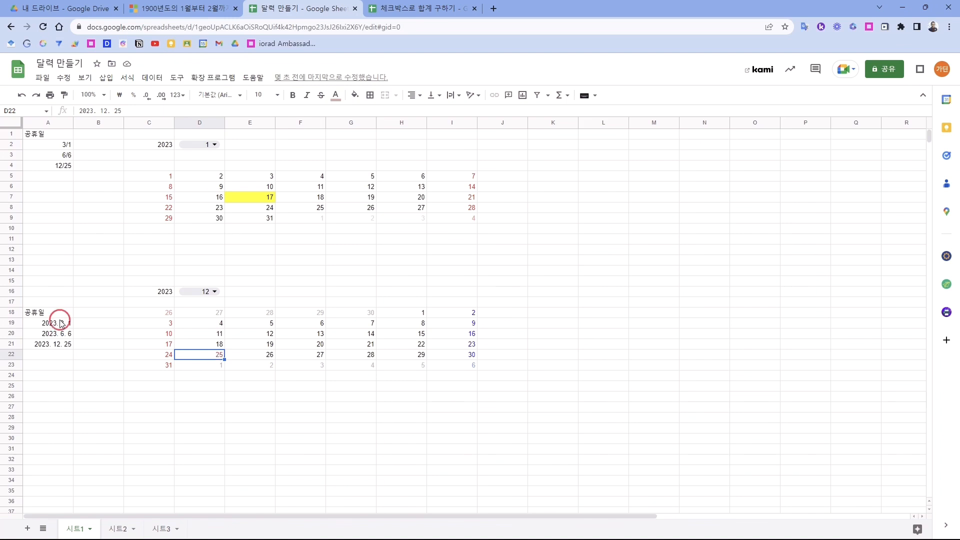
Review the holiday dates in A19:A21, hide column A and select the calendar formula cell C18
drag(57, 323, 56, 339)
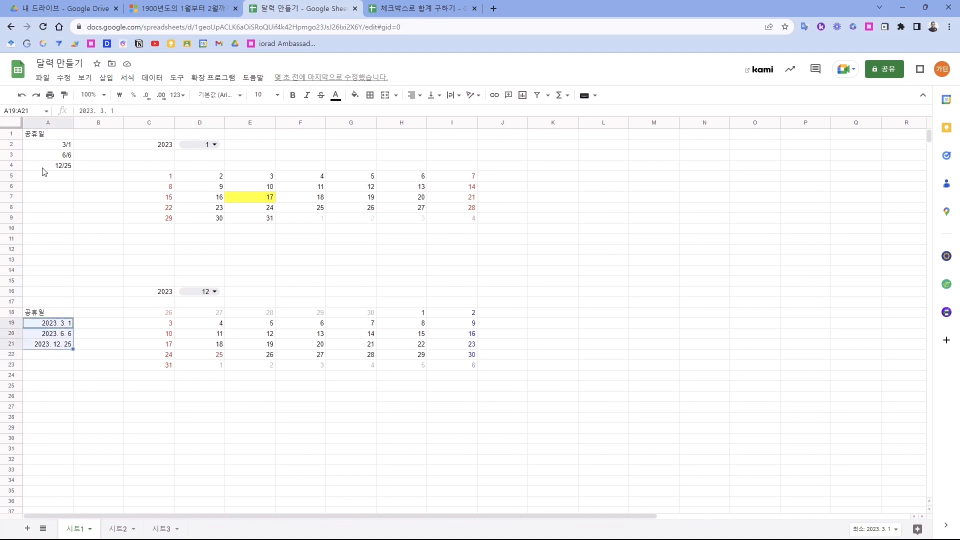
right_click(46, 126)
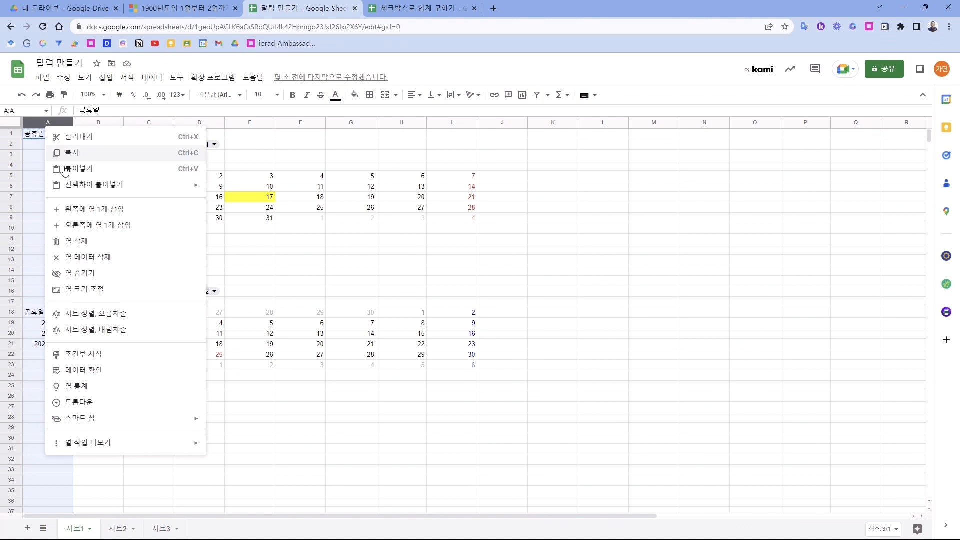
click(72, 273)
click(110, 315)
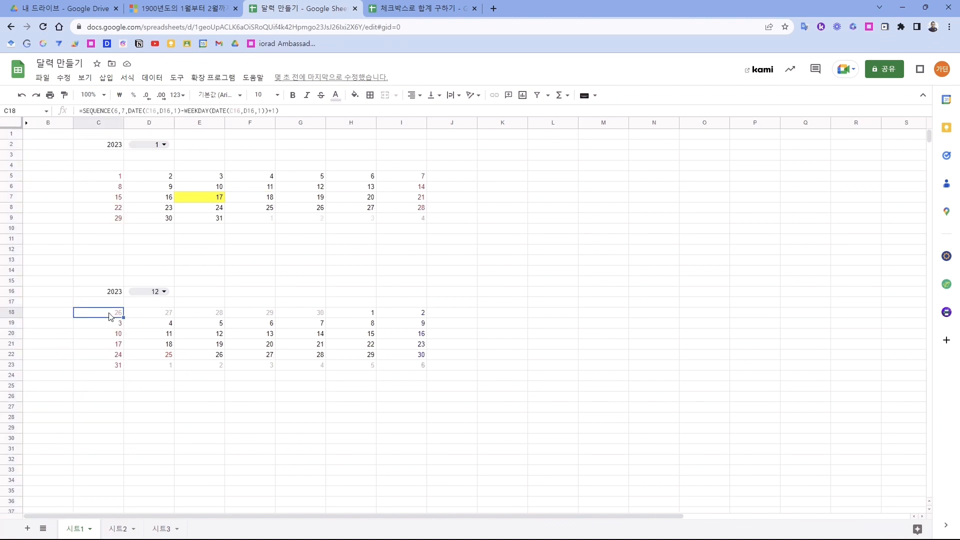
Switch to the Excel workbook, enter =SEQUENCE(6,7,DATE(C2,D2,1)-WEEKDAY(DATE(C2,D2,1))+1) in C5 and widen columns C to I to fit the dates
key(alt+Tab)
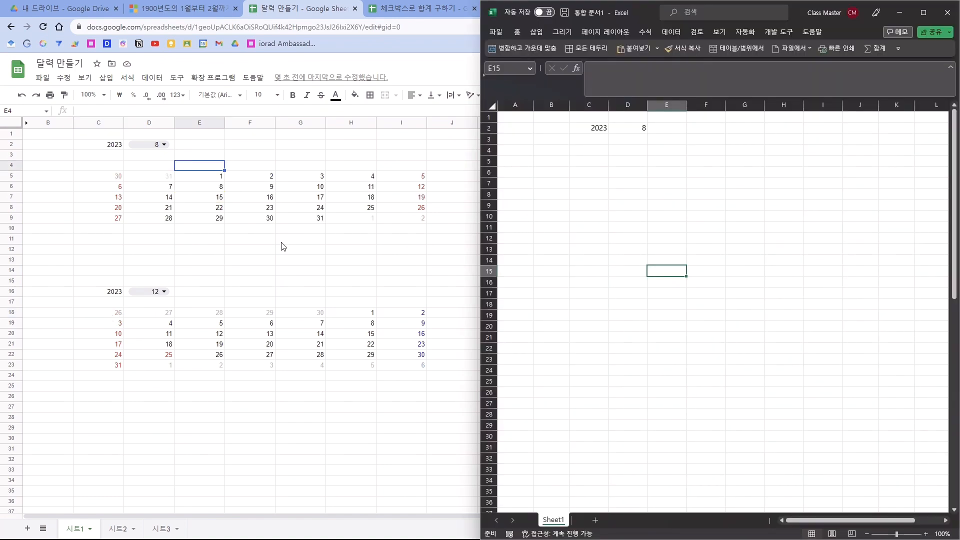
click(610, 190)
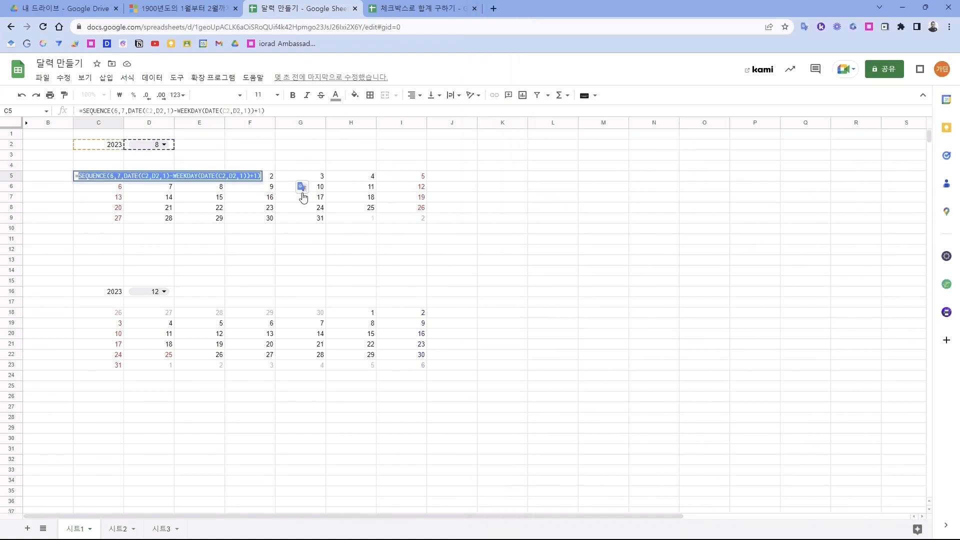
key(alt+Tab)
double_click(601, 161)
text(=SEQUENCE(6,7,DATE(C2,D2,1)-WEEKDAY(DATE(C2,D2,1))+1))
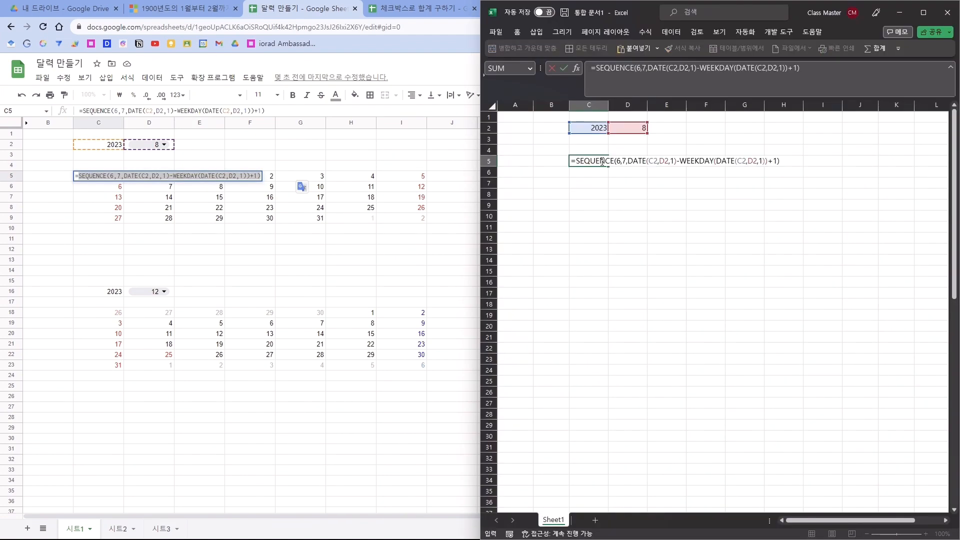
key(Return)
drag(589, 104, 659, 103)
click(540, 205)
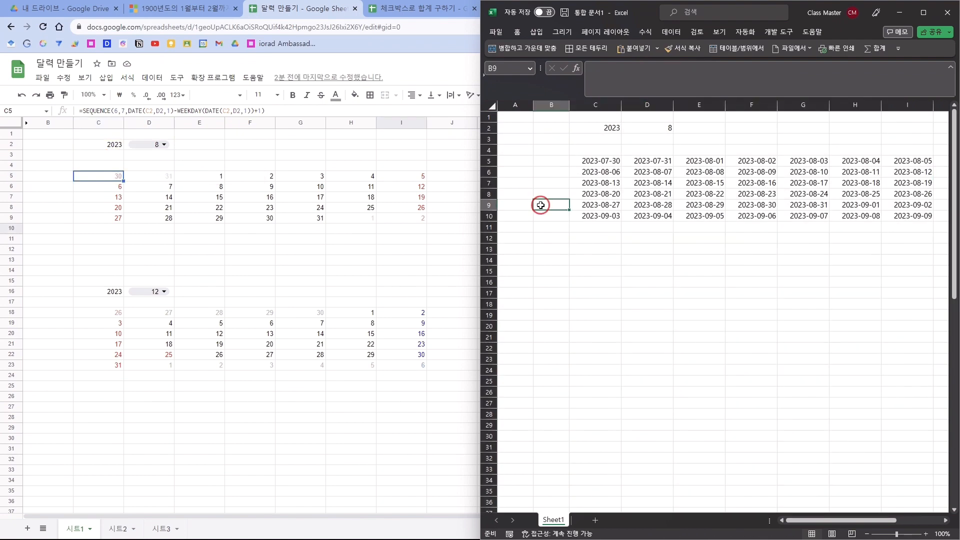
Apply the custom number format D to the calendar dates in C5:I10, and return to the Google Sheets calendar
drag(594, 162, 905, 218)
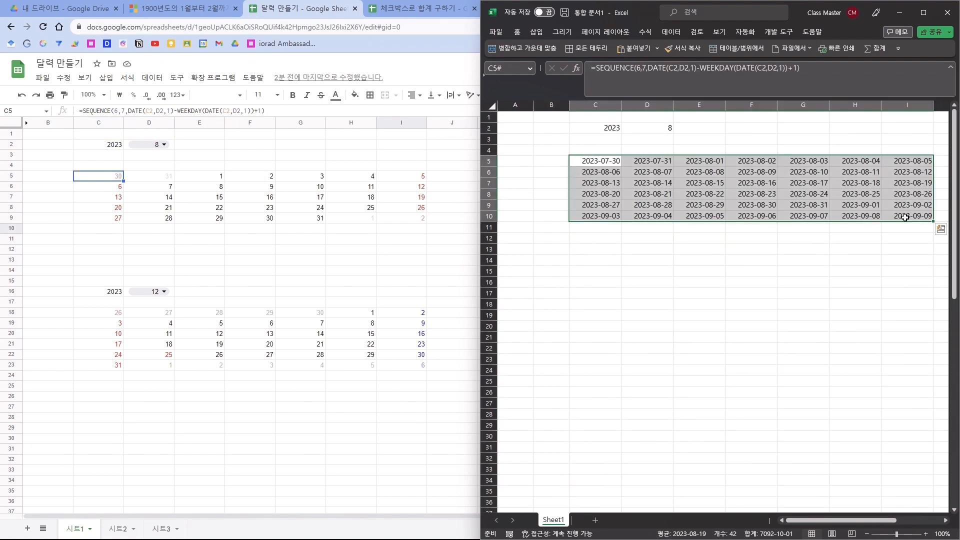
click(516, 33)
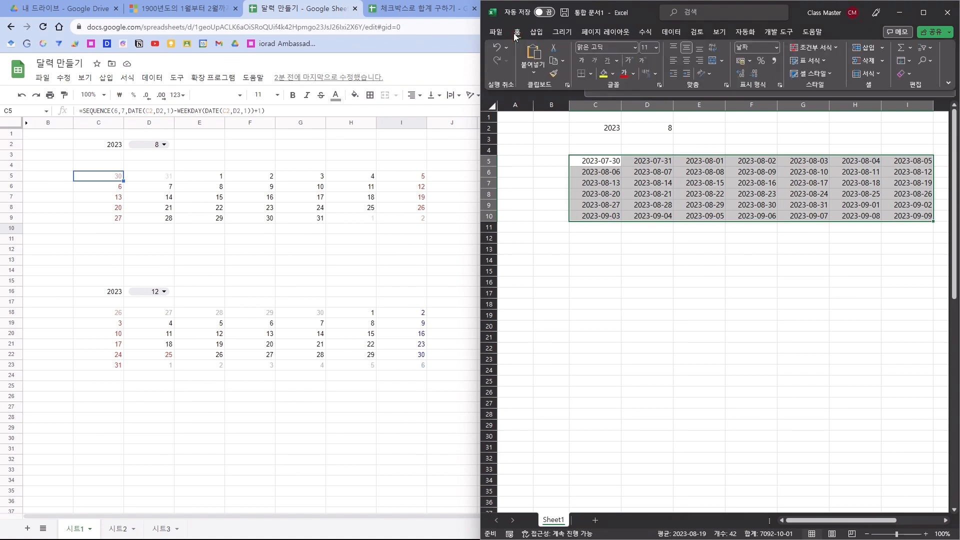
click(660, 88)
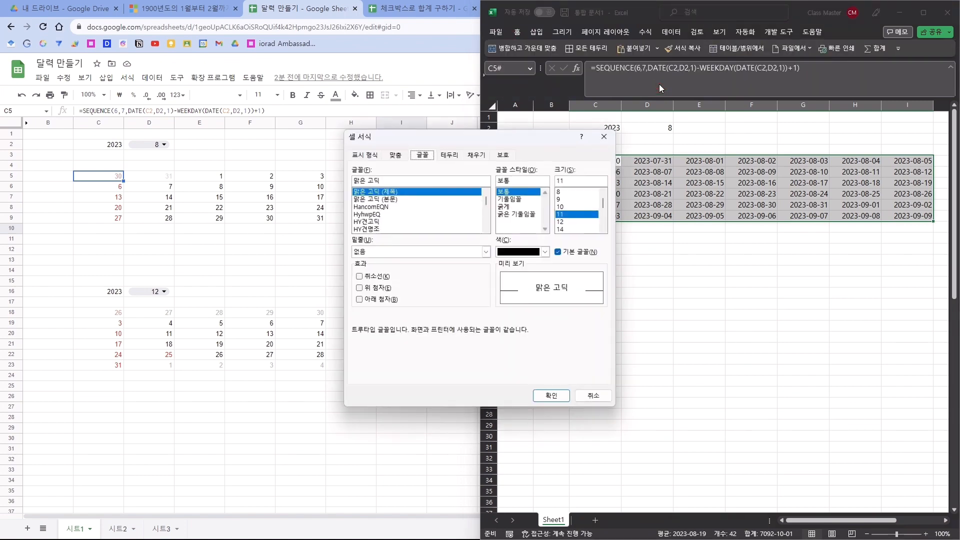
click(371, 155)
click(369, 263)
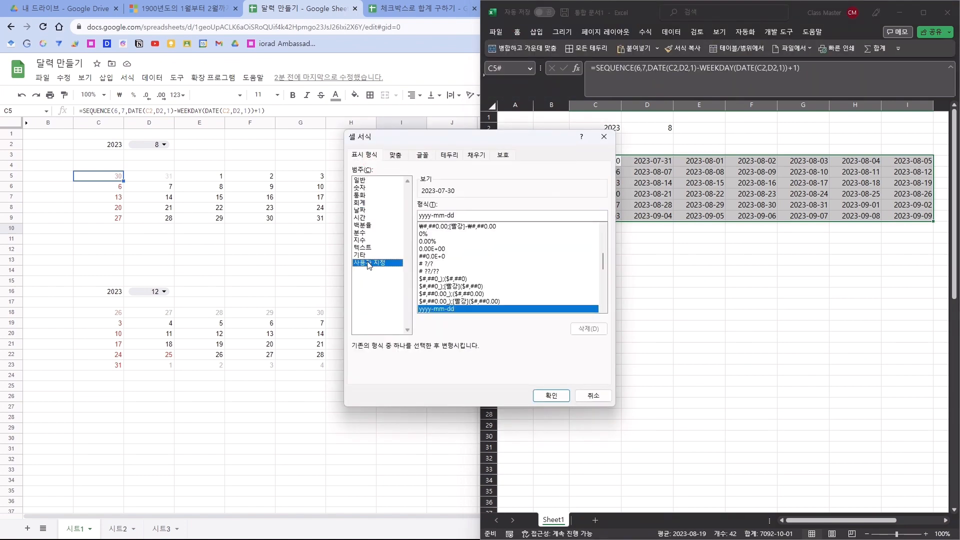
double_click(460, 216)
key(BackSpace)
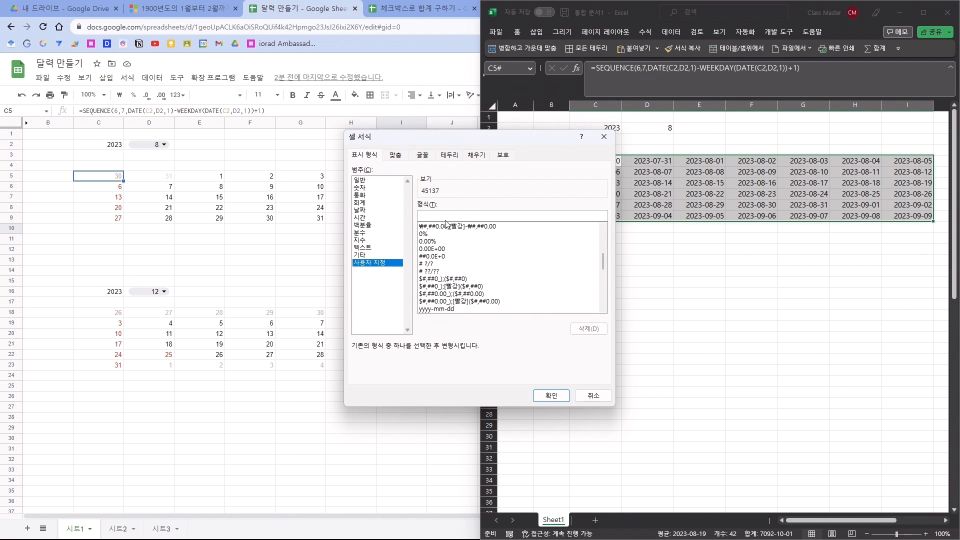
text(D)
click(551, 395)
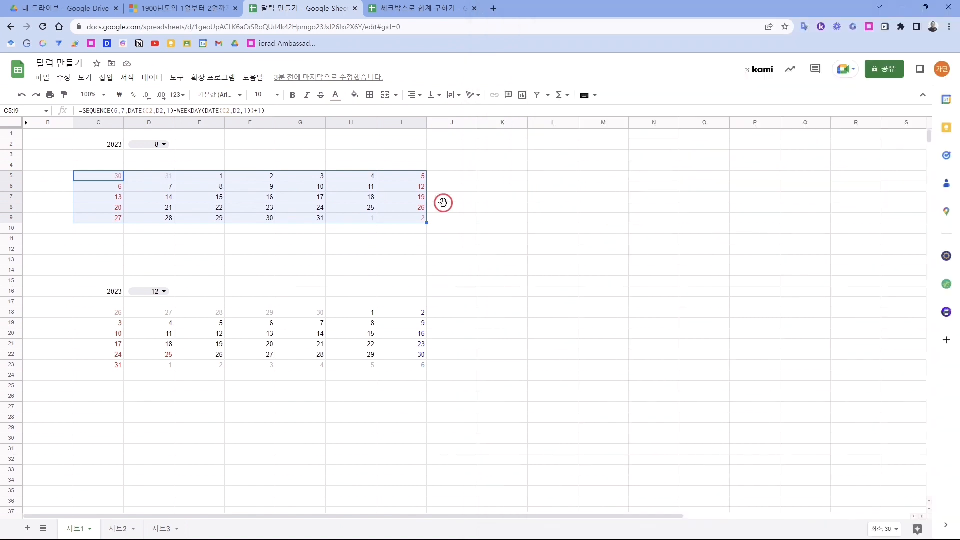
click(443, 203)
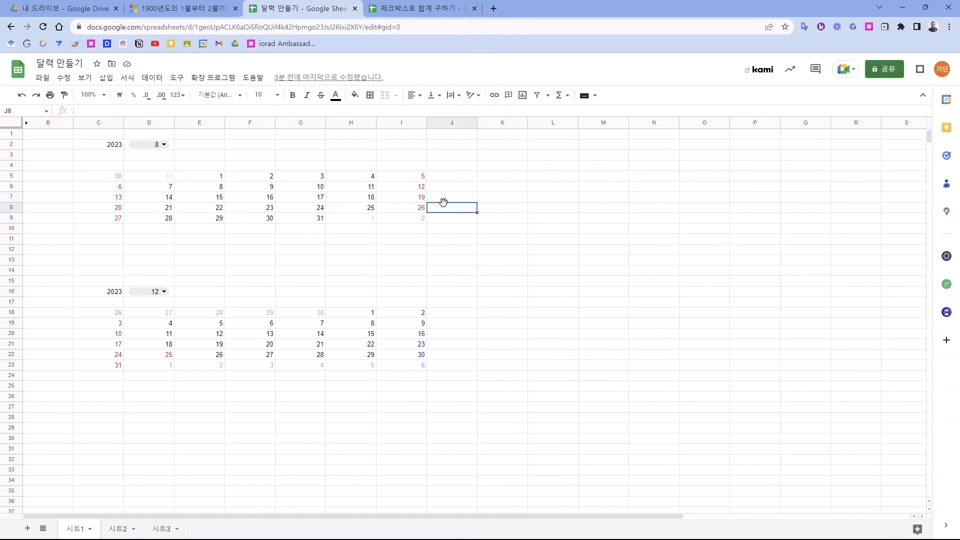